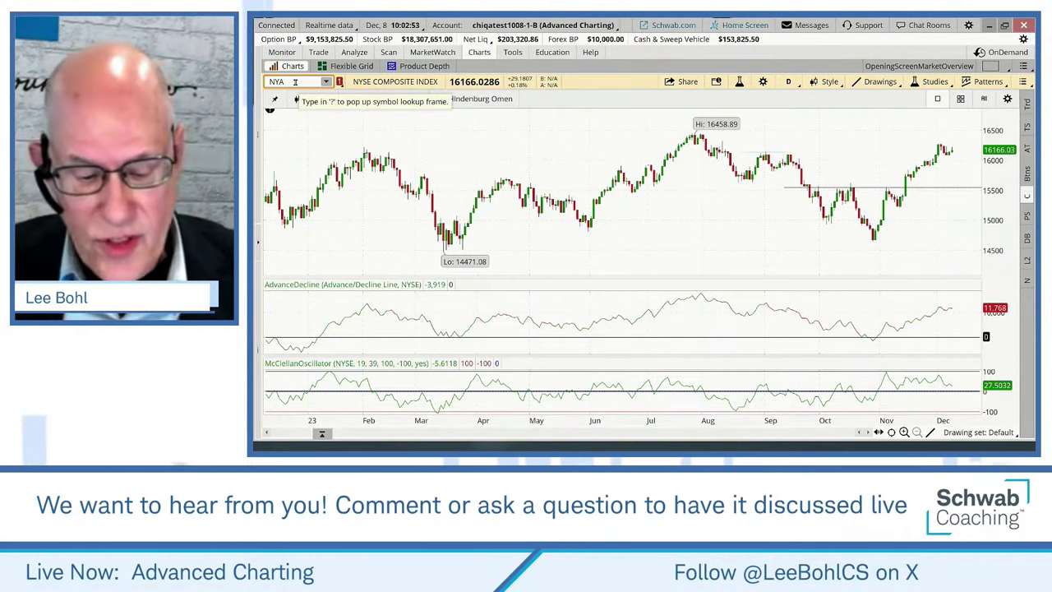
Load the S&P 500 index into the chart using the symbol SPX
click(295, 83)
text(NYSPX)
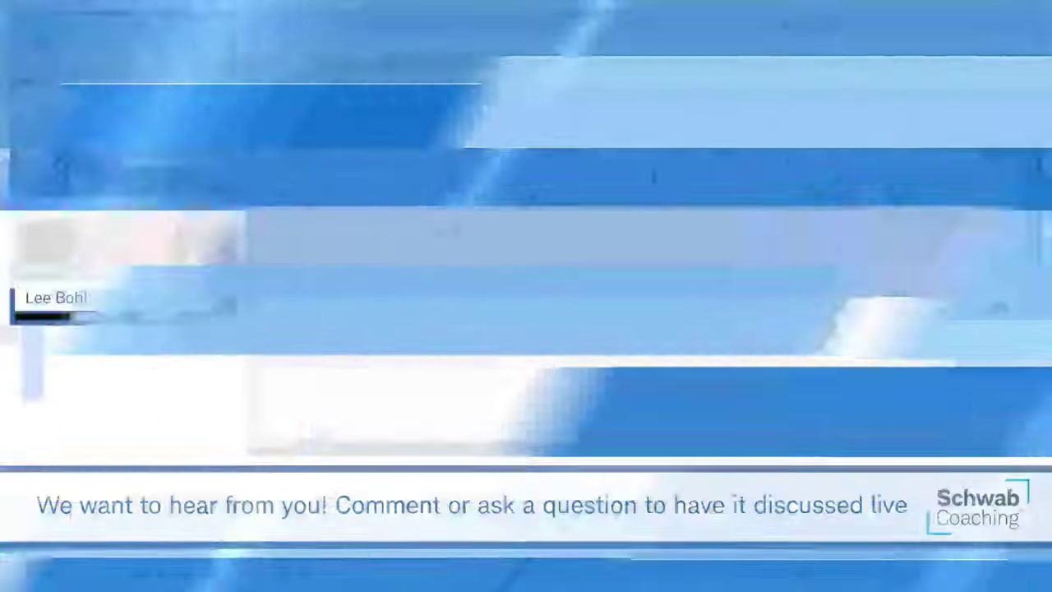
key(Return)
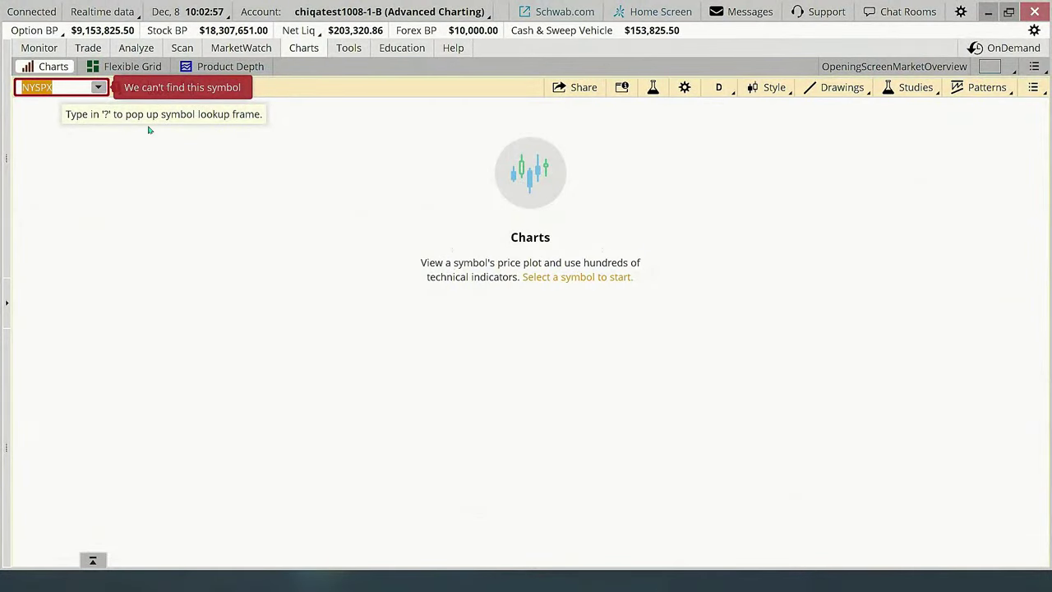
text(SP)
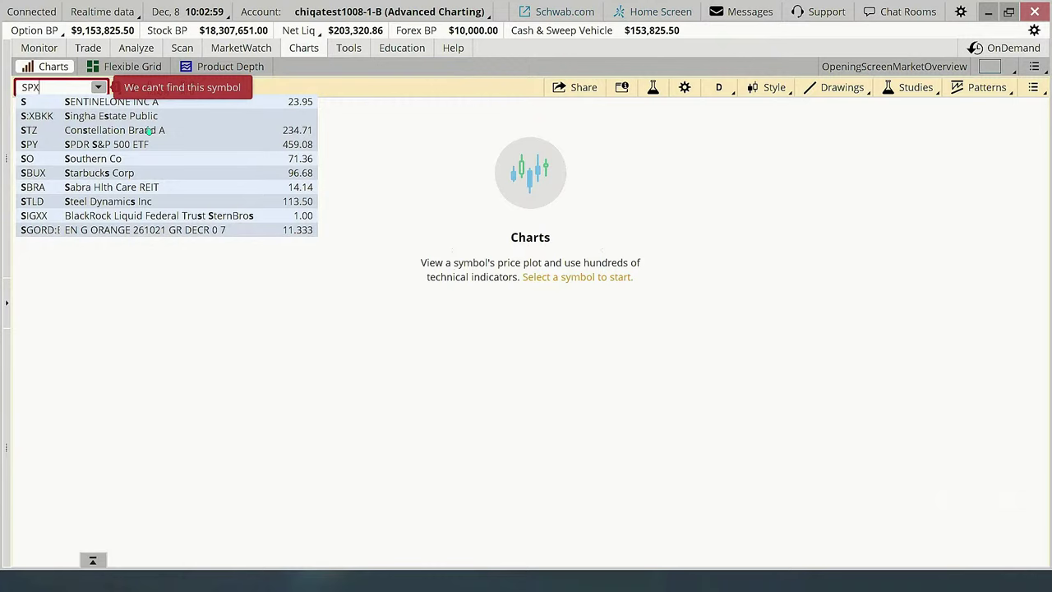
key(Return)
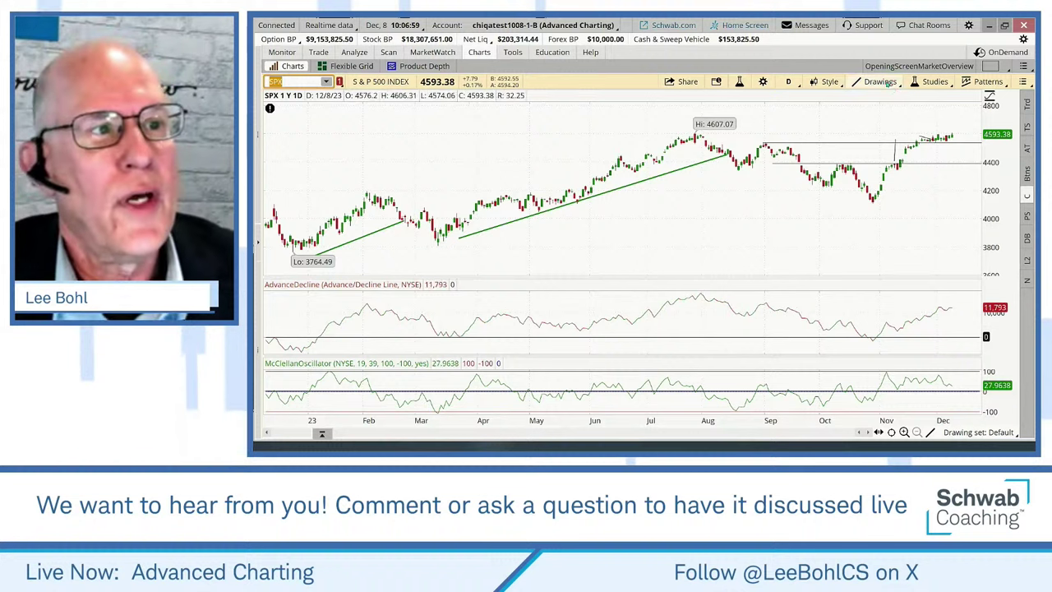
Find the McClellanSummationIndex study and add it as a lower study on the SPX chart
click(934, 81)
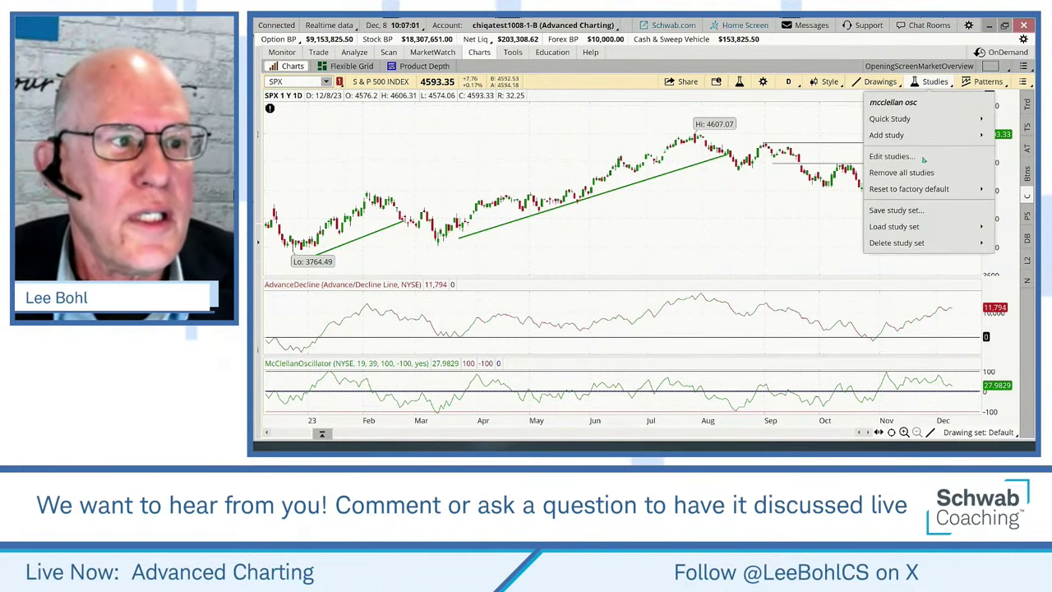
click(922, 157)
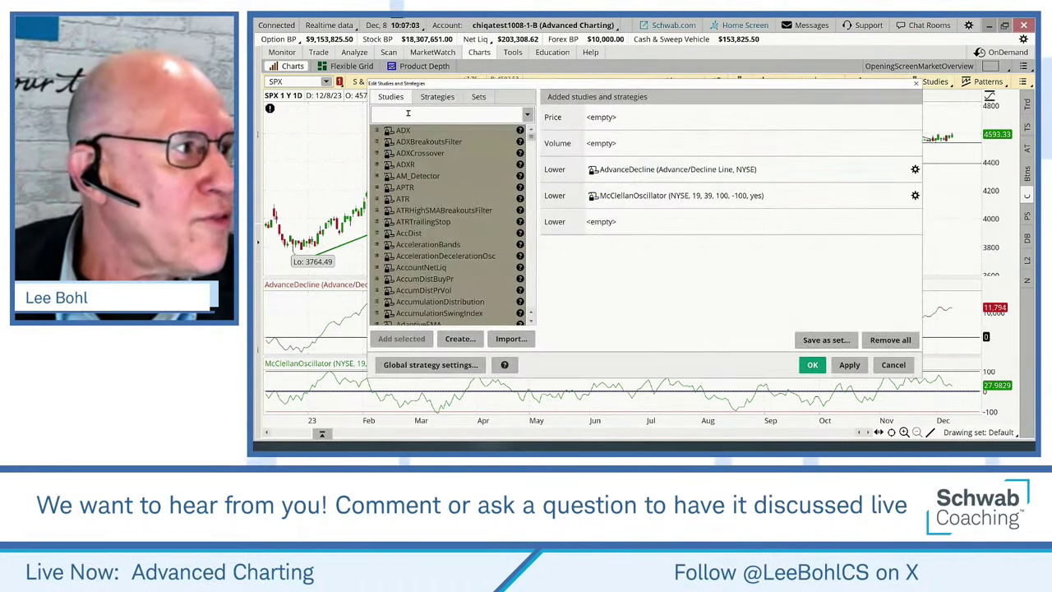
click(408, 113)
text(mc)
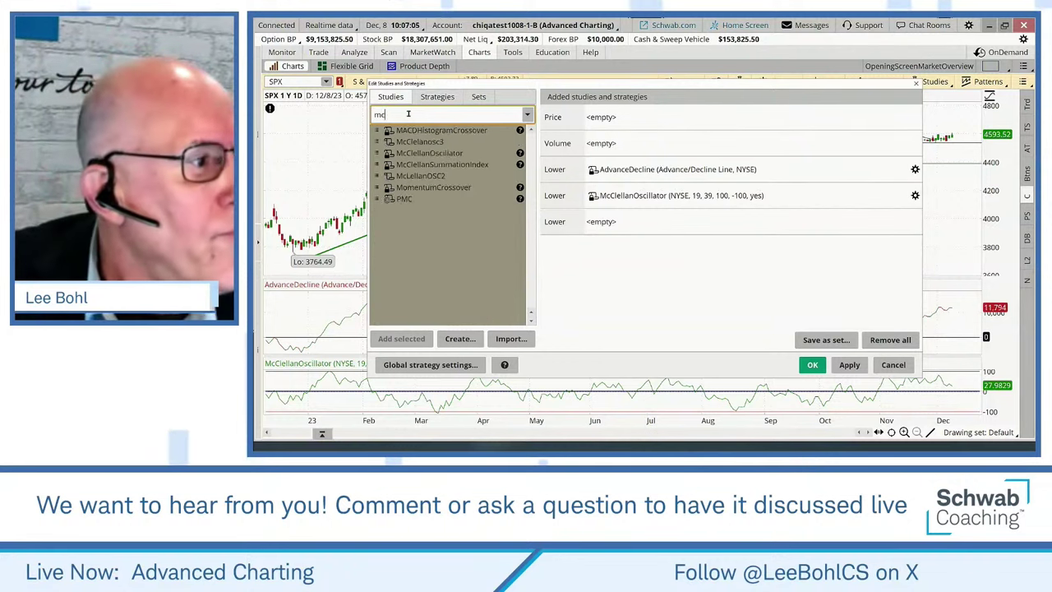
text(c)
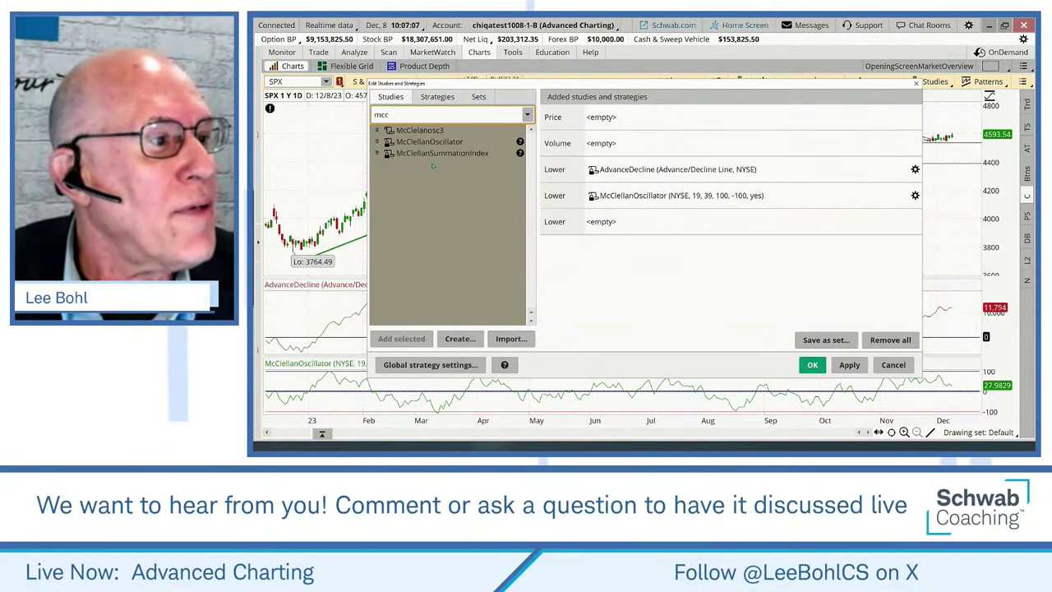
click(443, 153)
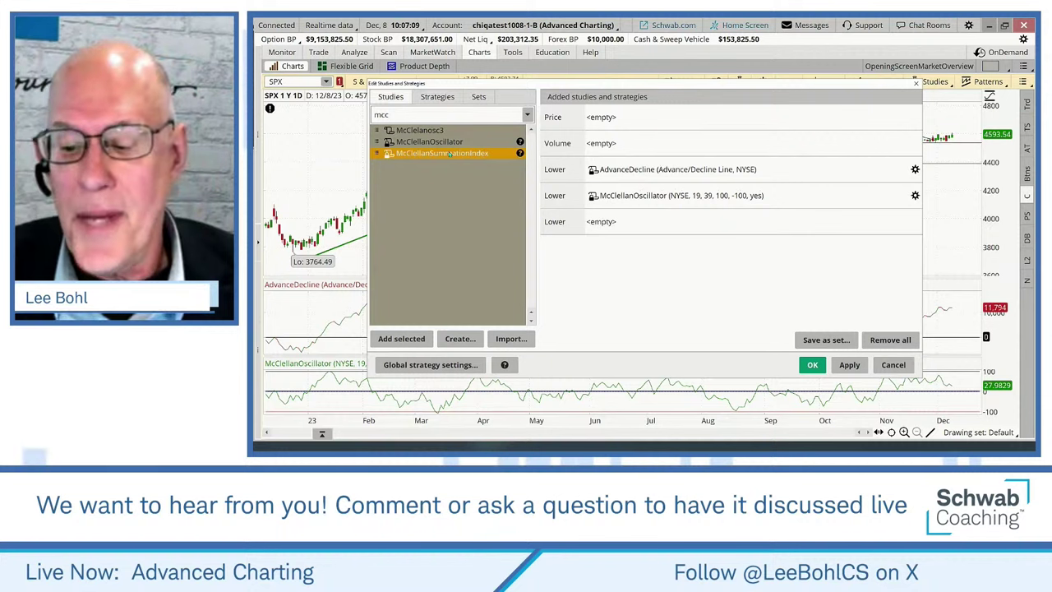
click(415, 338)
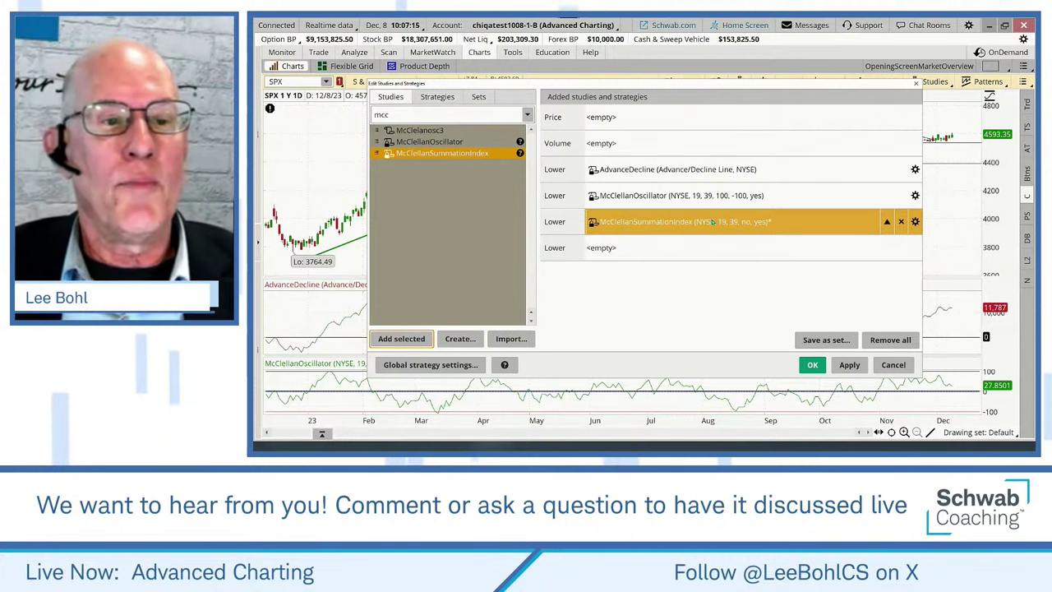
click(848, 364)
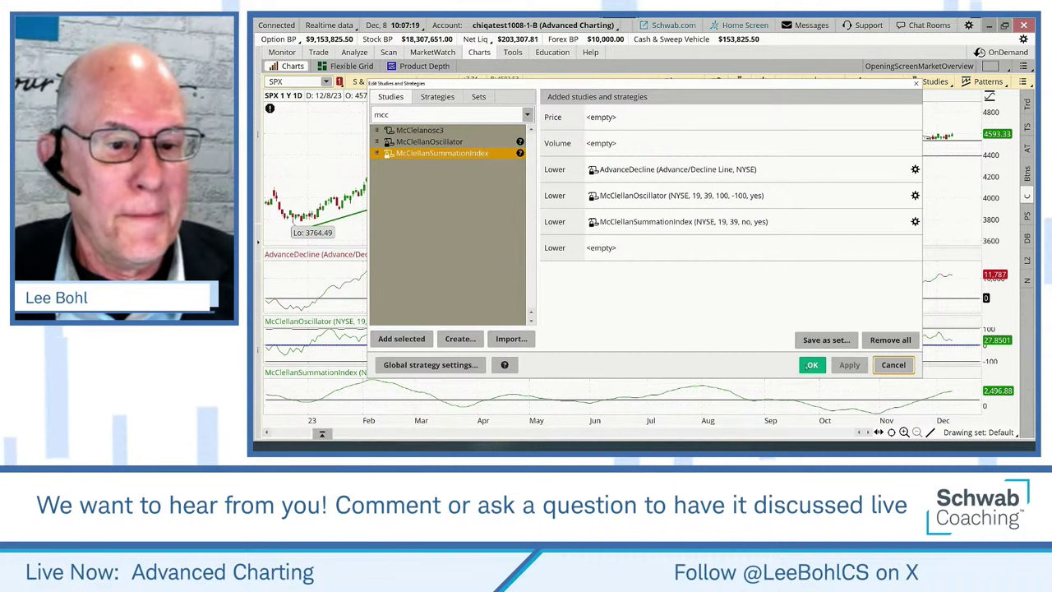
click(810, 364)
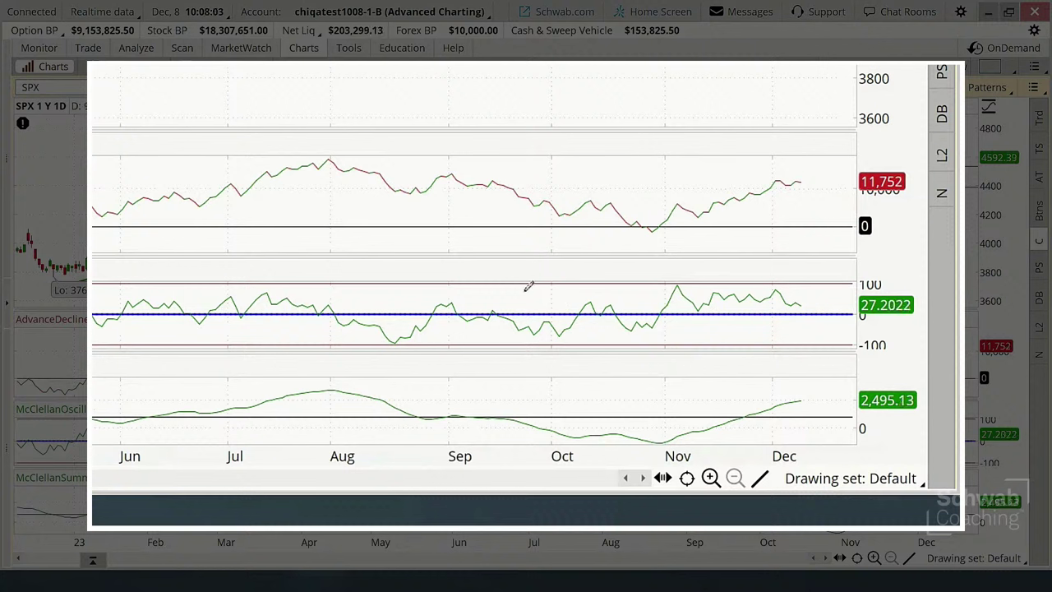
Customize the McClellanSummationIndex plot to be drawn as a histogram with a width of 3
click(530, 279)
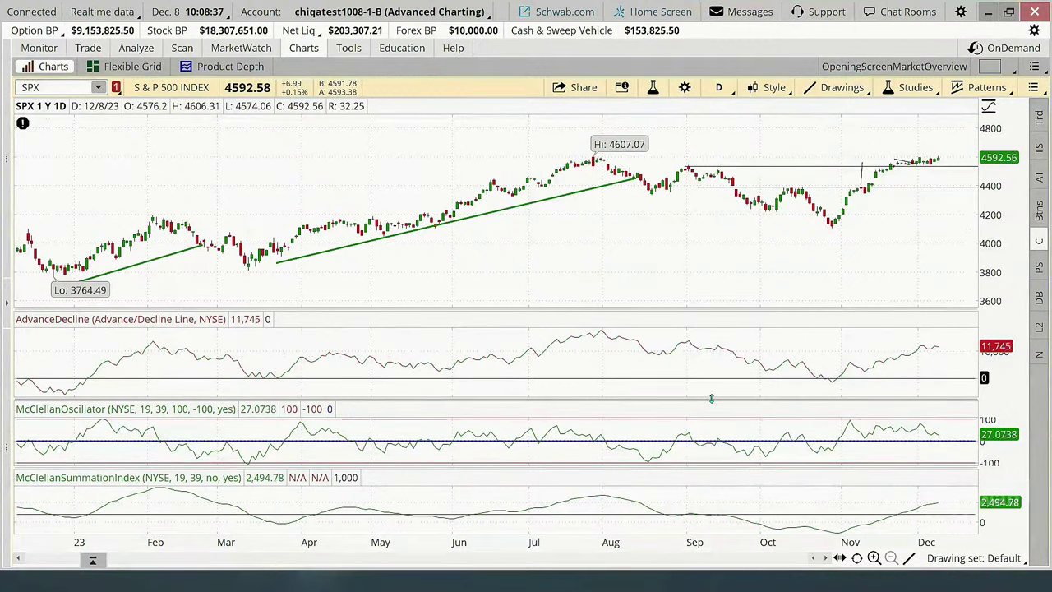
right_click(637, 489)
click(682, 501)
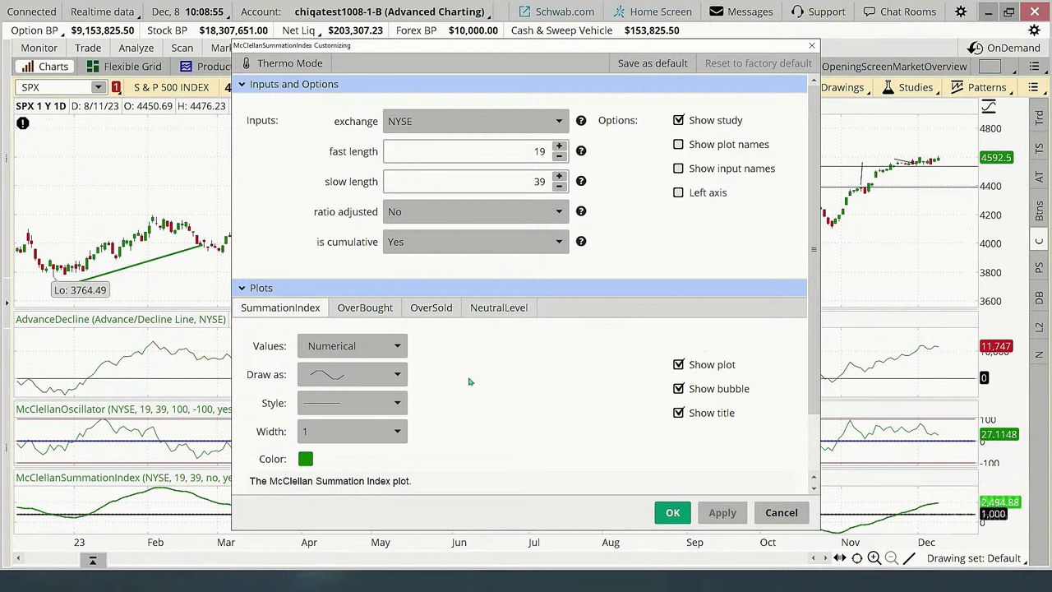
click(394, 401)
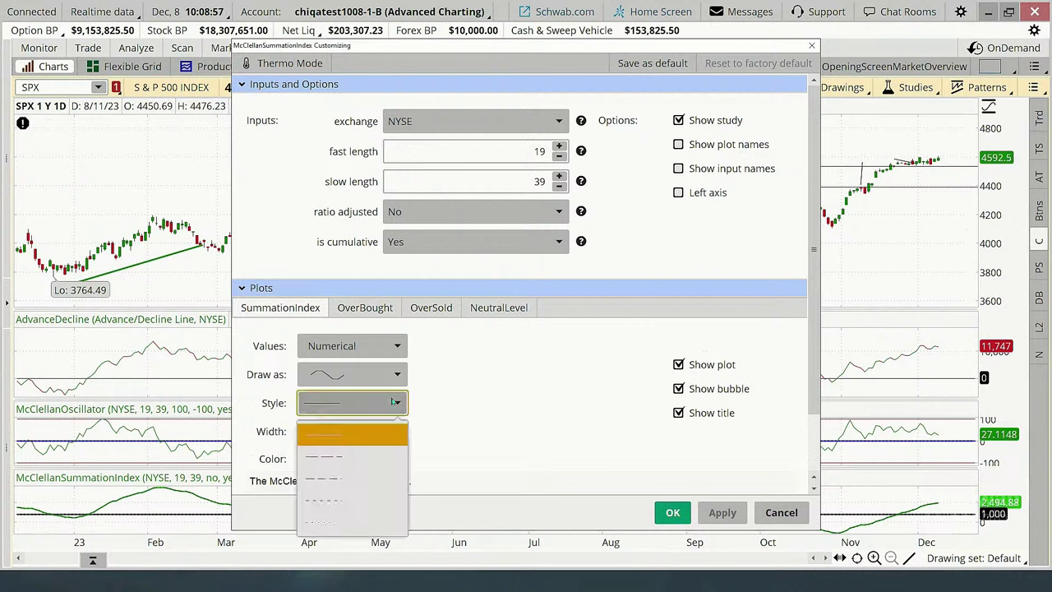
click(395, 375)
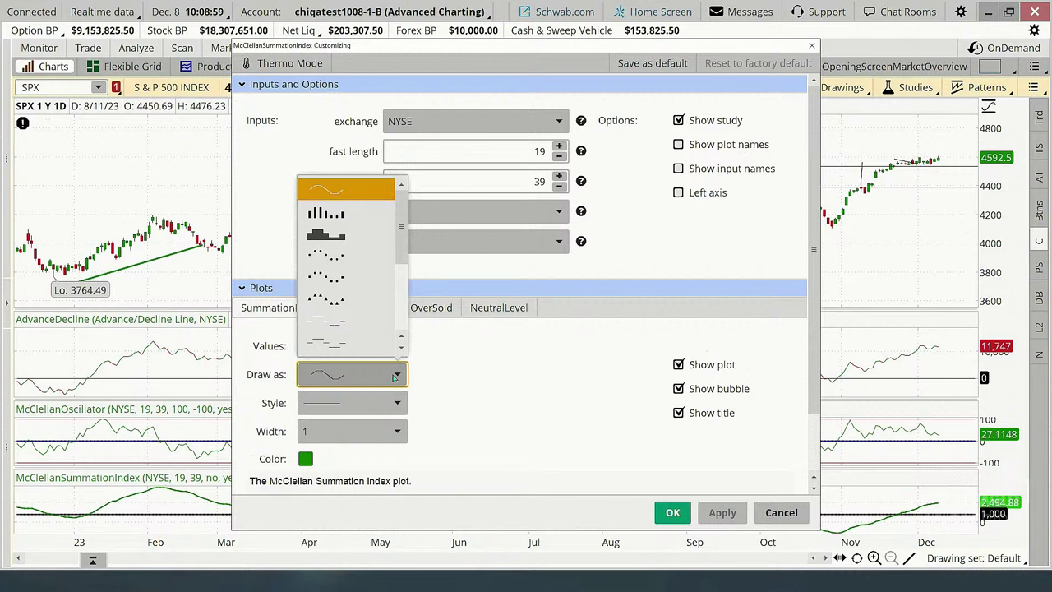
click(338, 214)
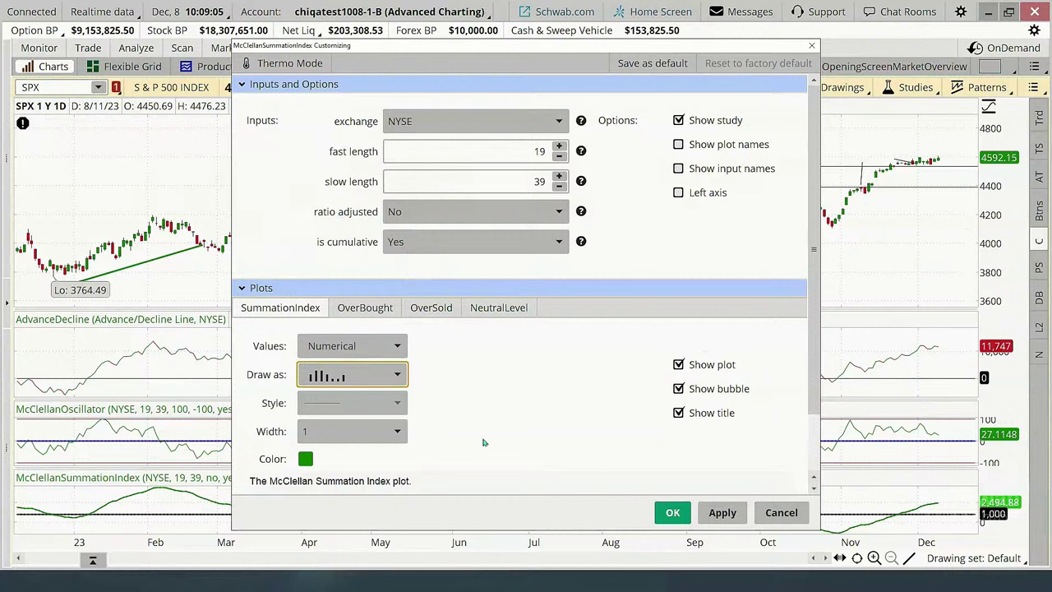
click(397, 434)
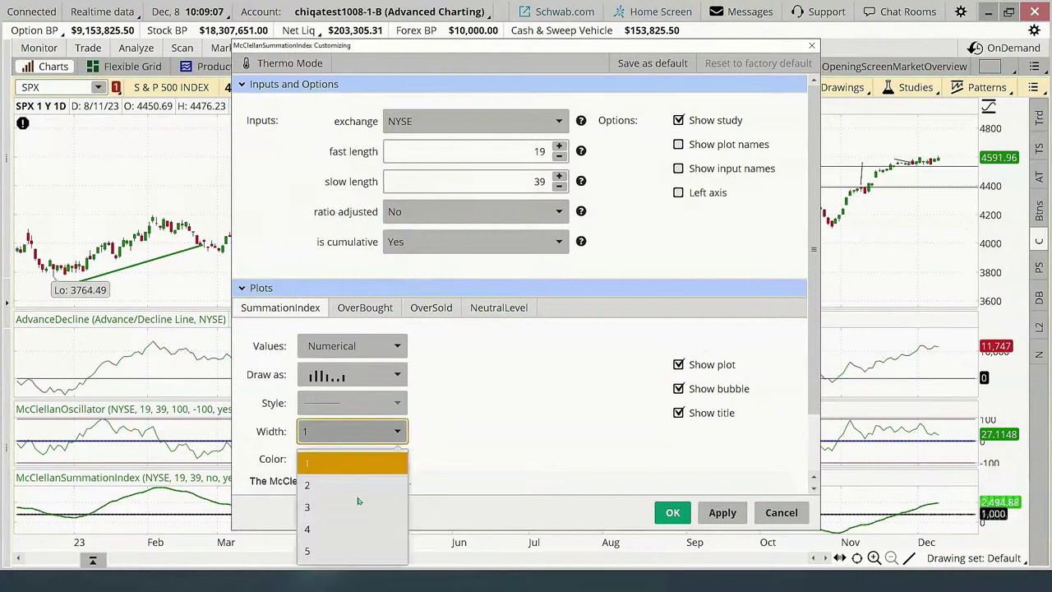
click(352, 507)
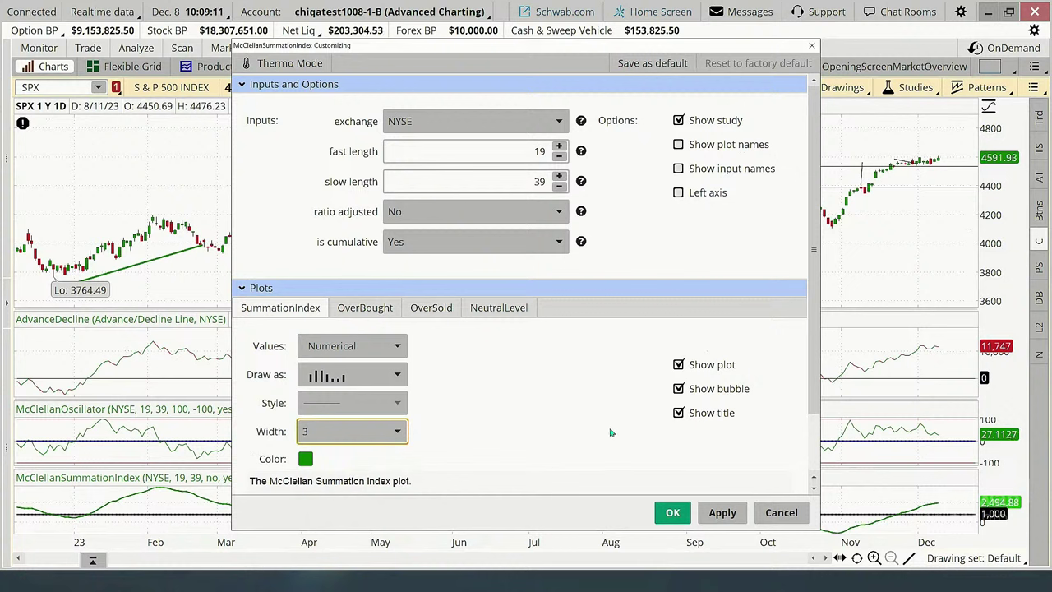
click(721, 512)
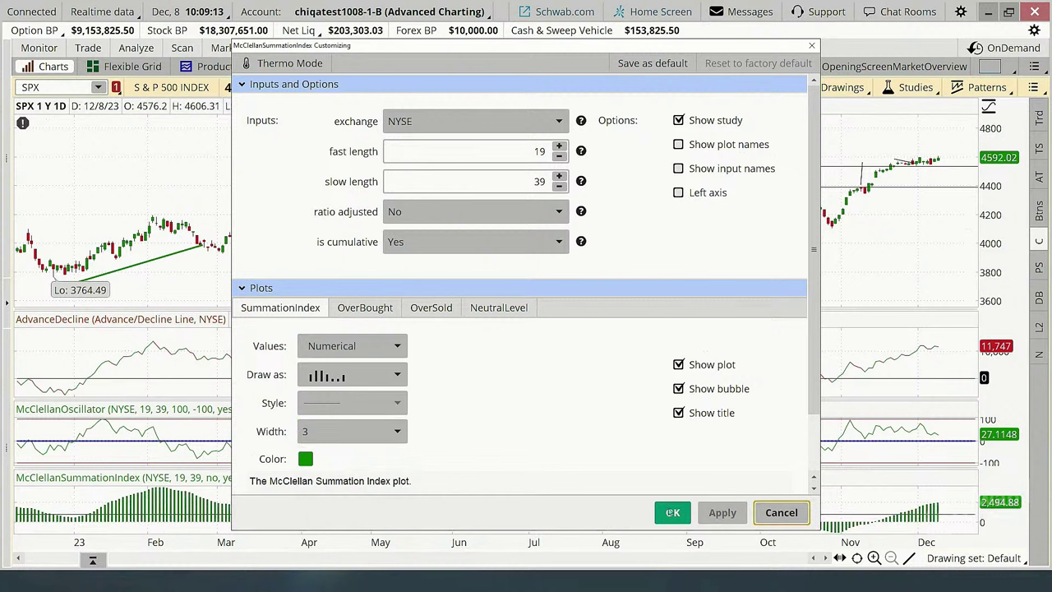
click(672, 512)
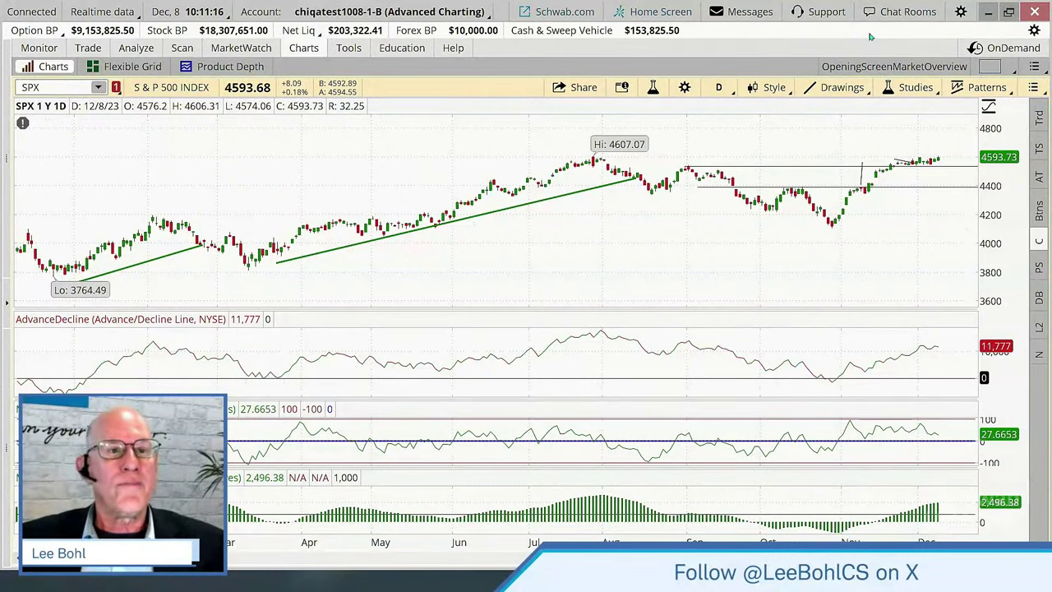
Load the saved vix workspace and collapse its sidebar to give the charts the full width
click(953, 18)
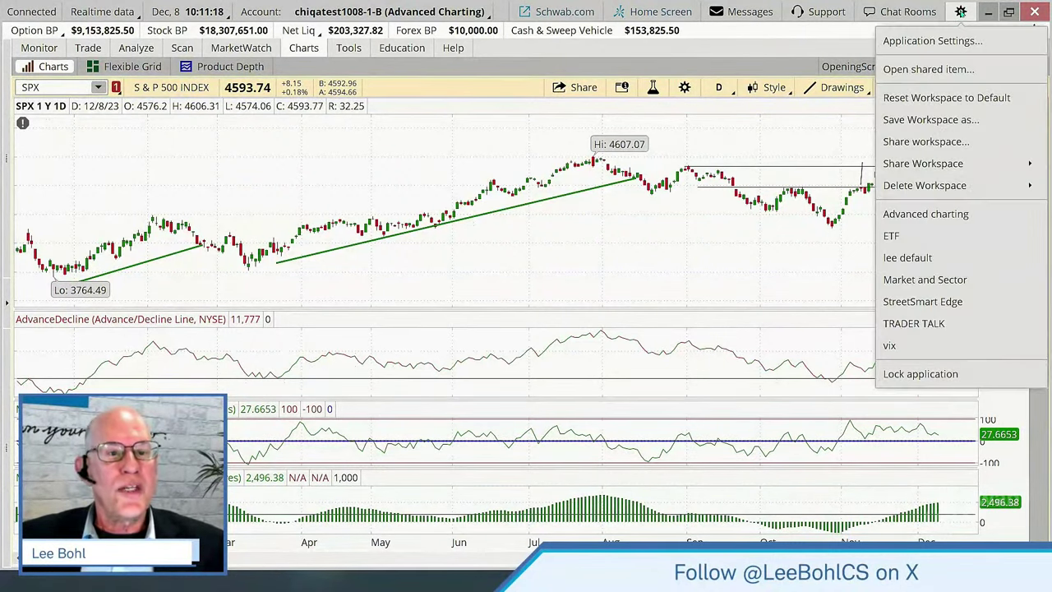
click(893, 348)
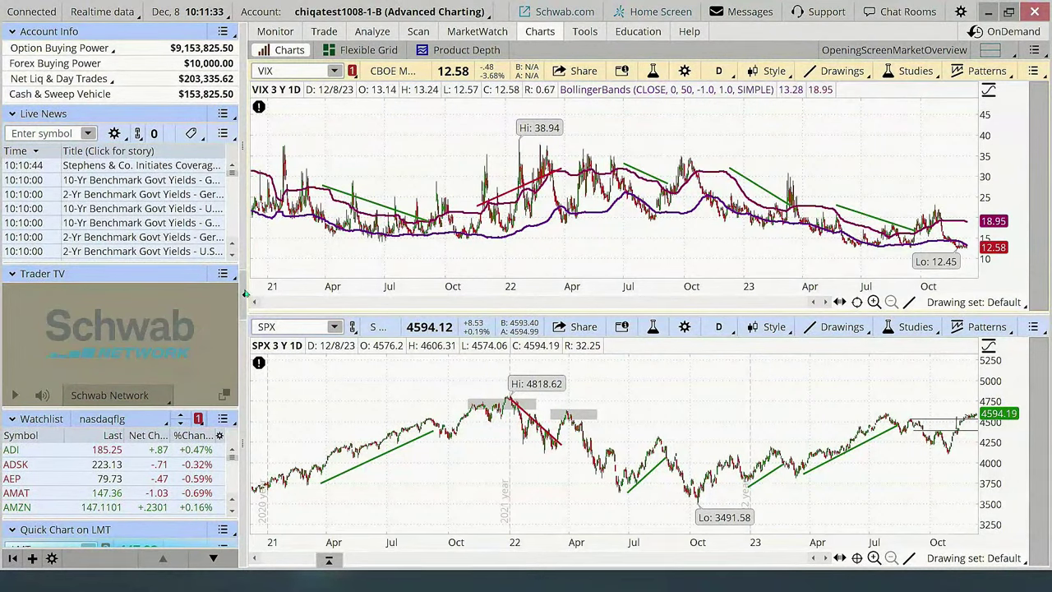
click(245, 293)
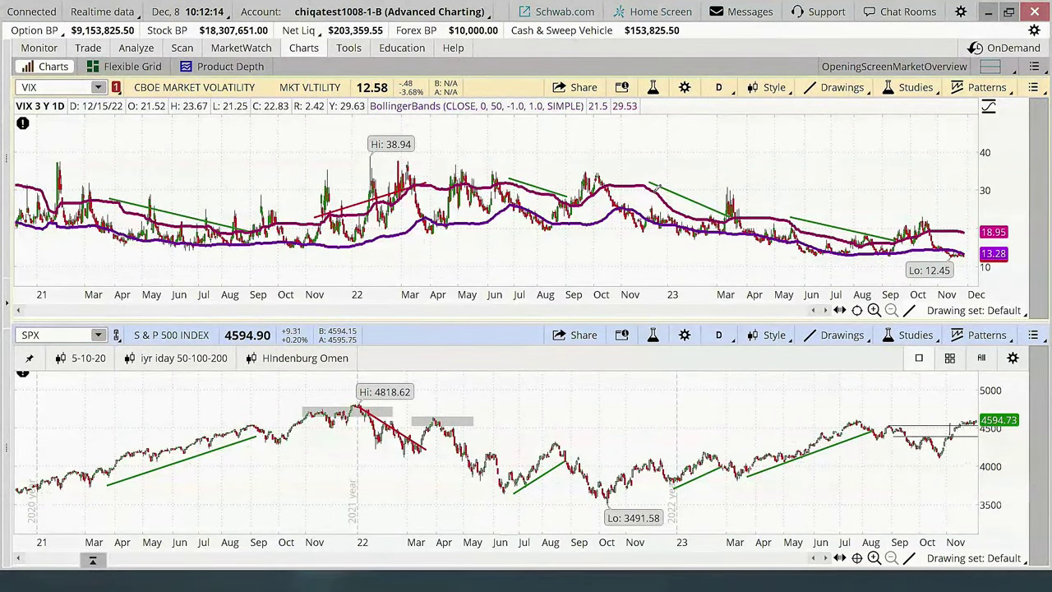
Open the settings of the BollingerBands study on the VIX chart and examine its length and deviation inputs
right_click(657, 194)
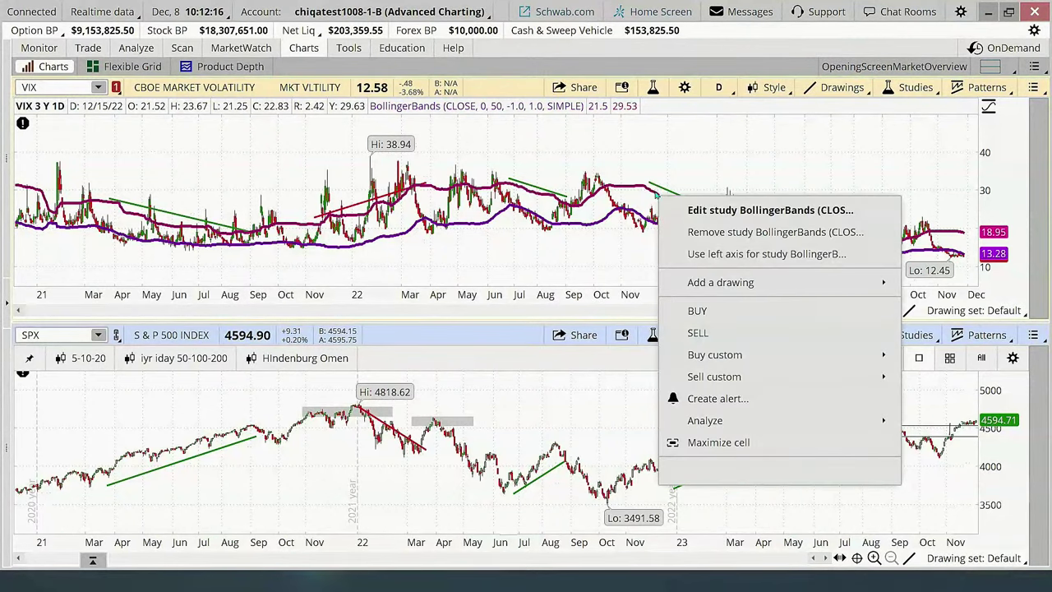
click(727, 211)
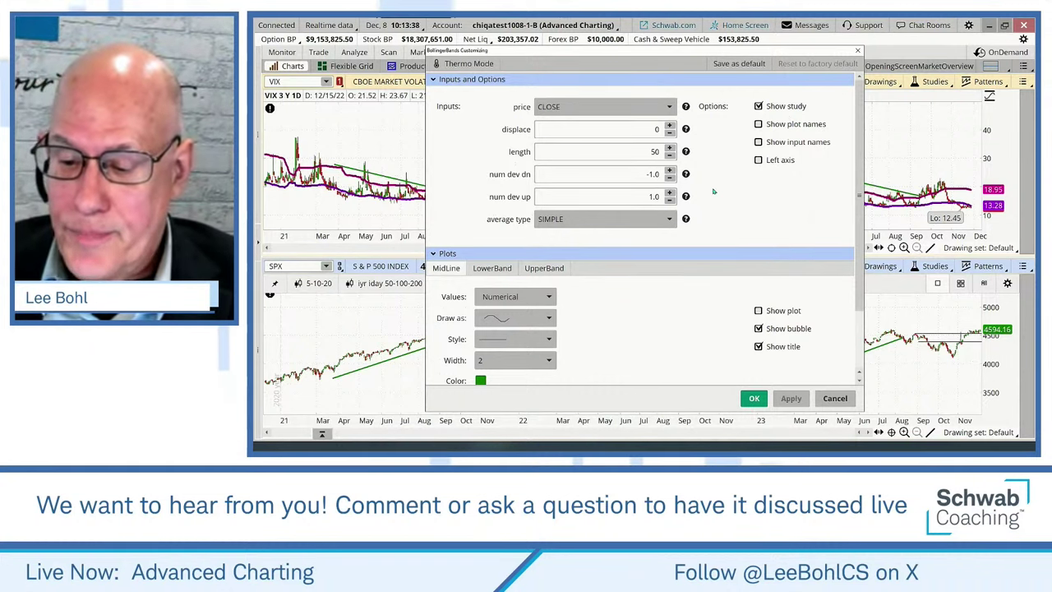
double_click(643, 153)
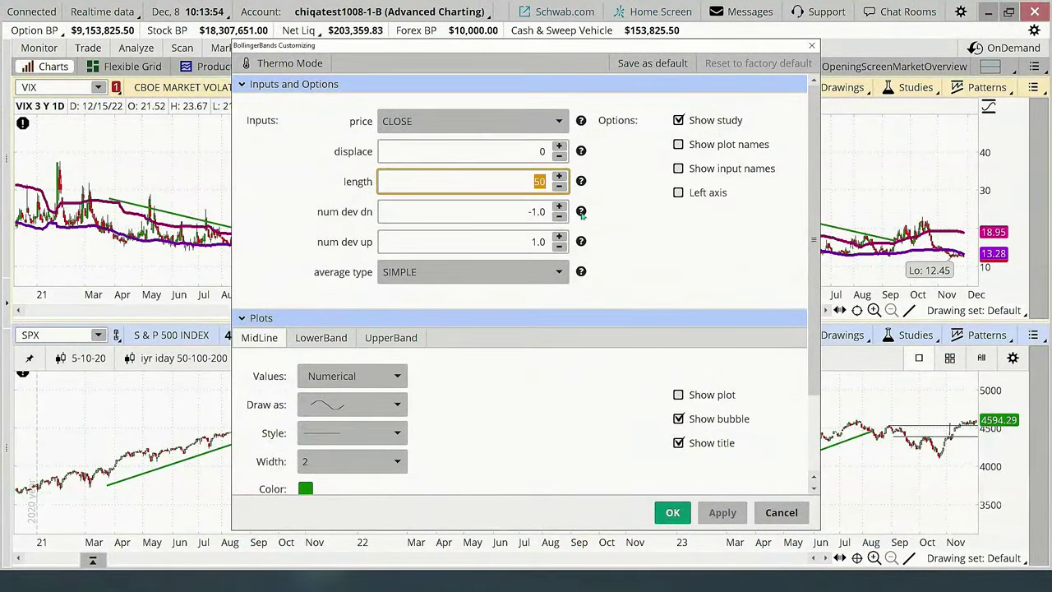
click(514, 241)
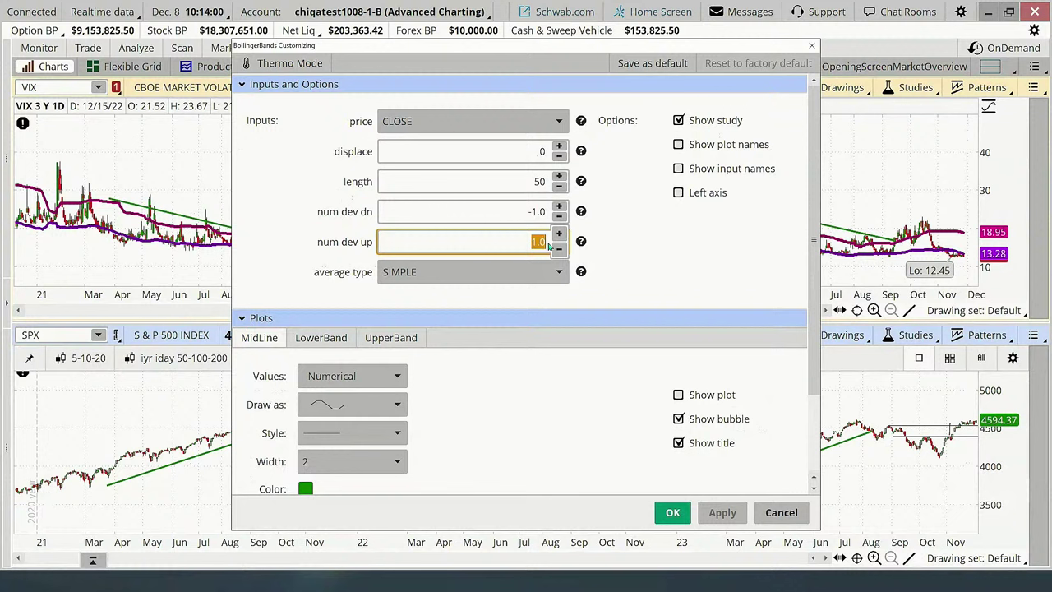
click(511, 212)
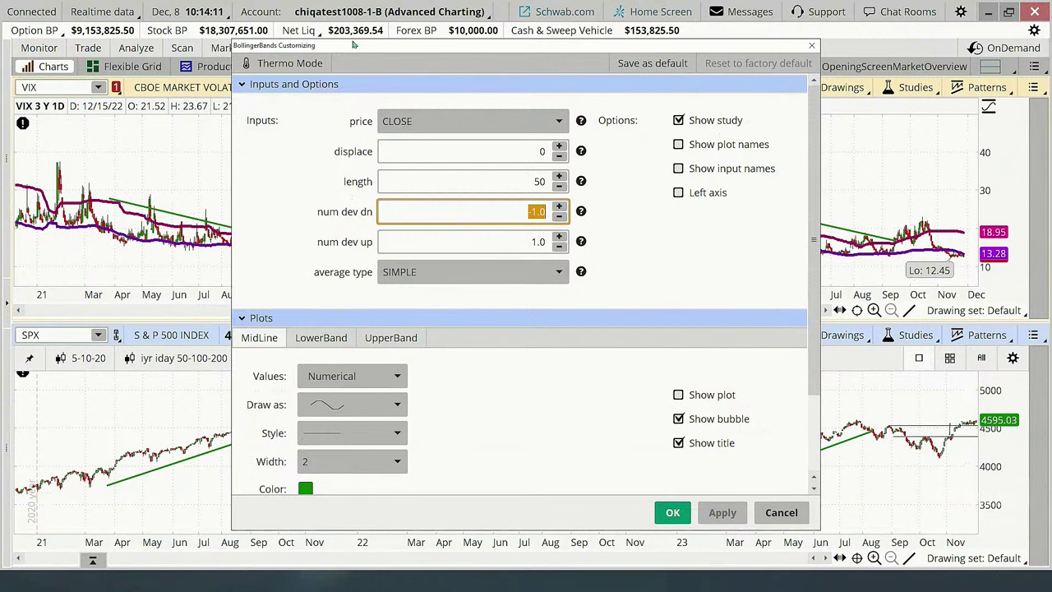
Examine the plot settings of the Bollinger midline, lower band and upper band, along with the length input
drag(354, 45, 354, 21)
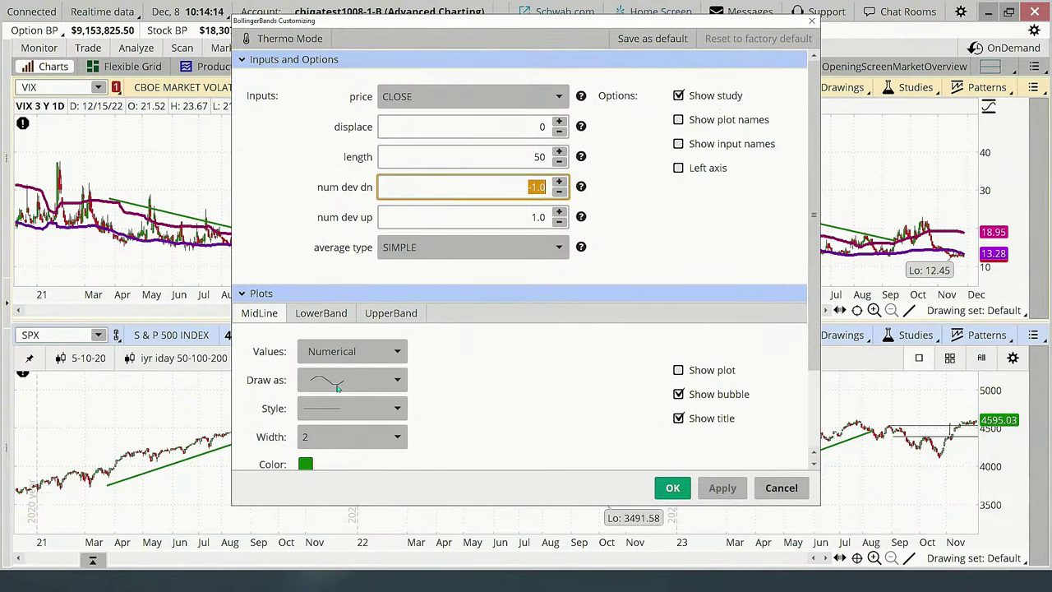
click(245, 319)
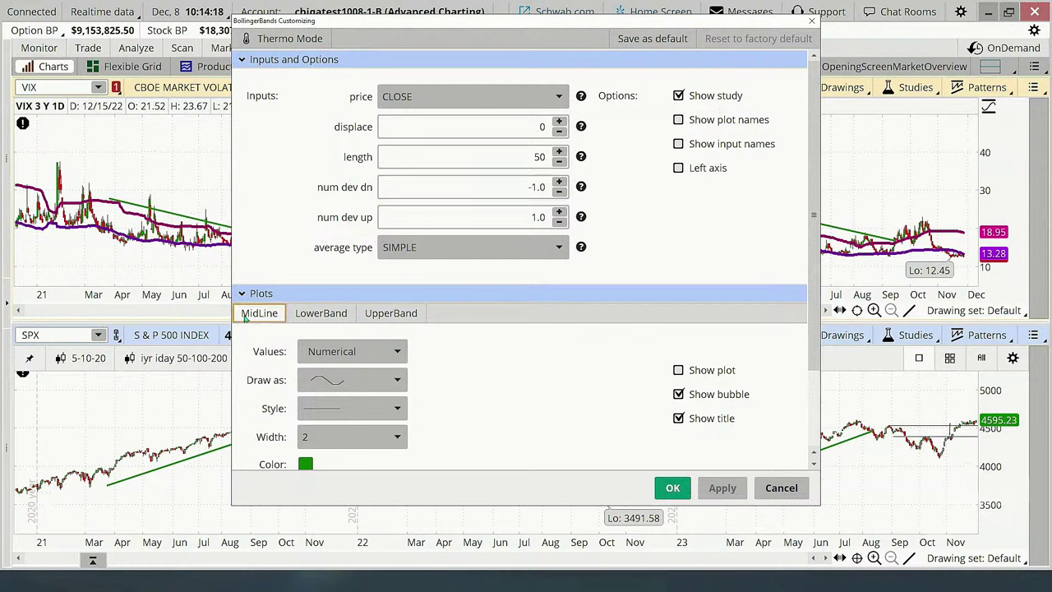
scroll(491, 424, down, 1)
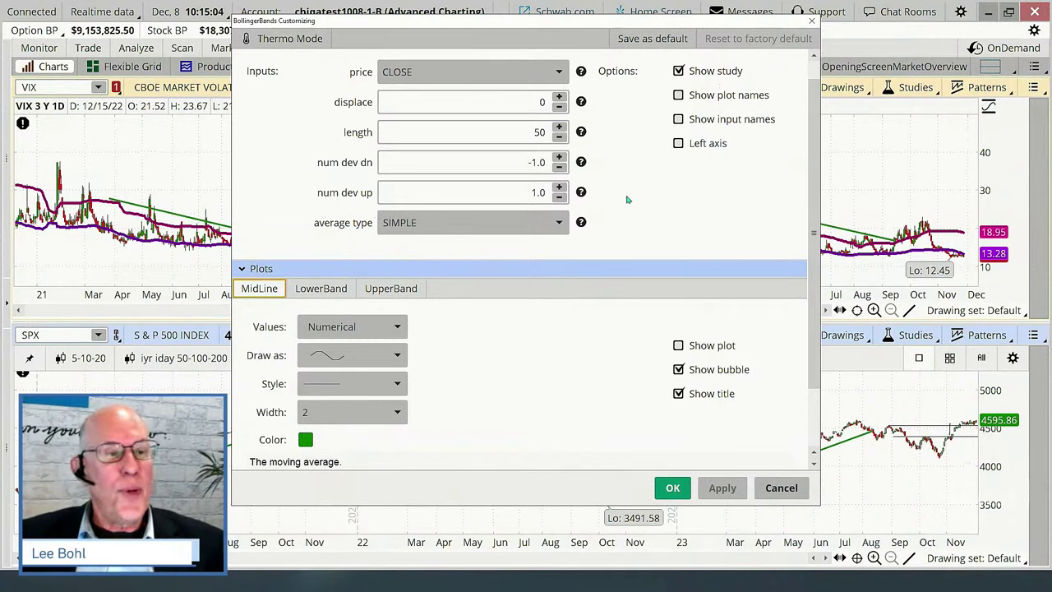
double_click(546, 134)
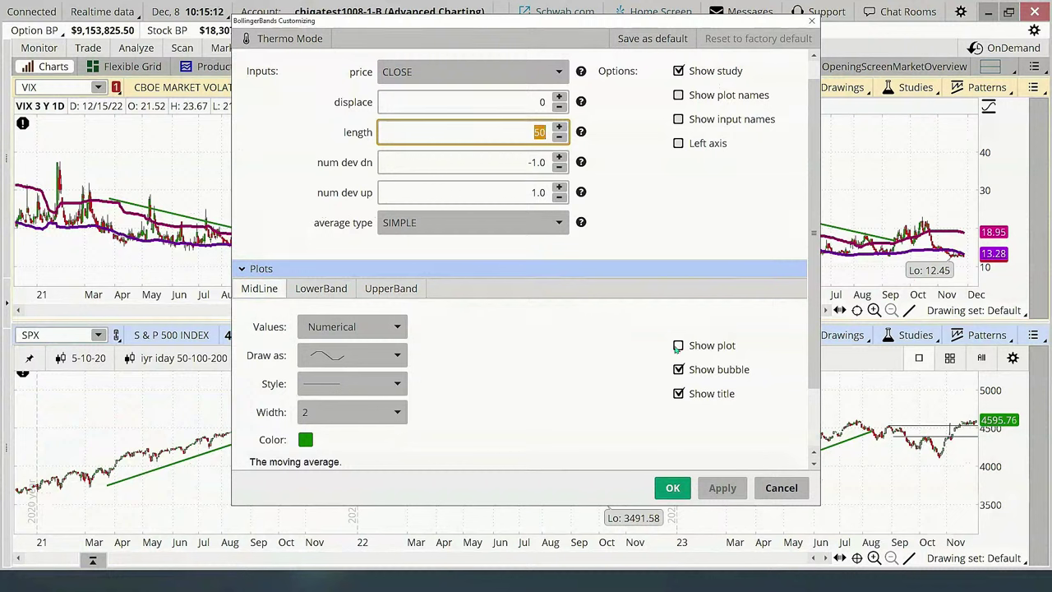
click(319, 289)
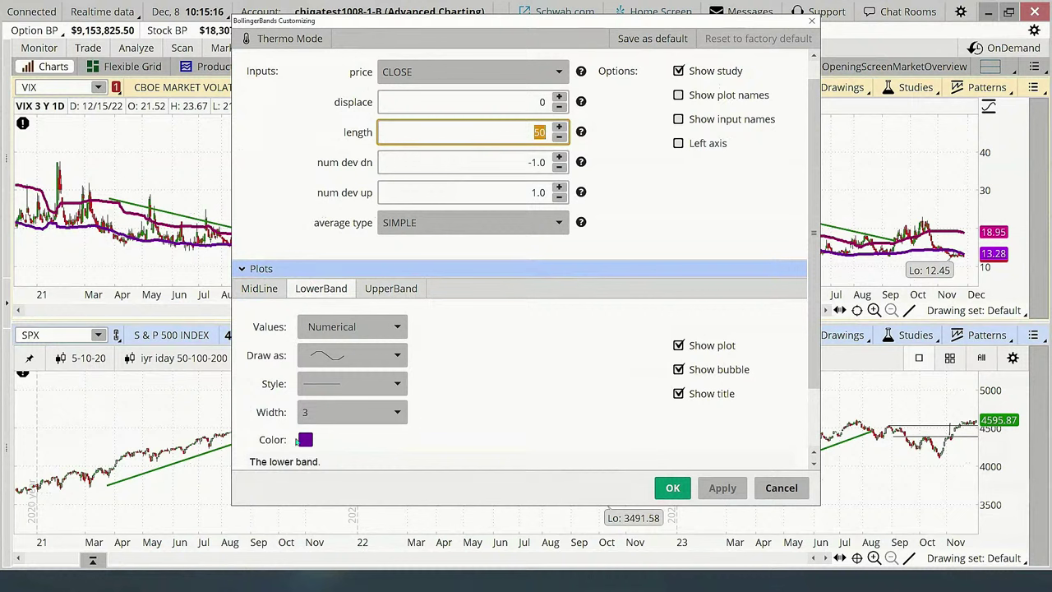
click(370, 289)
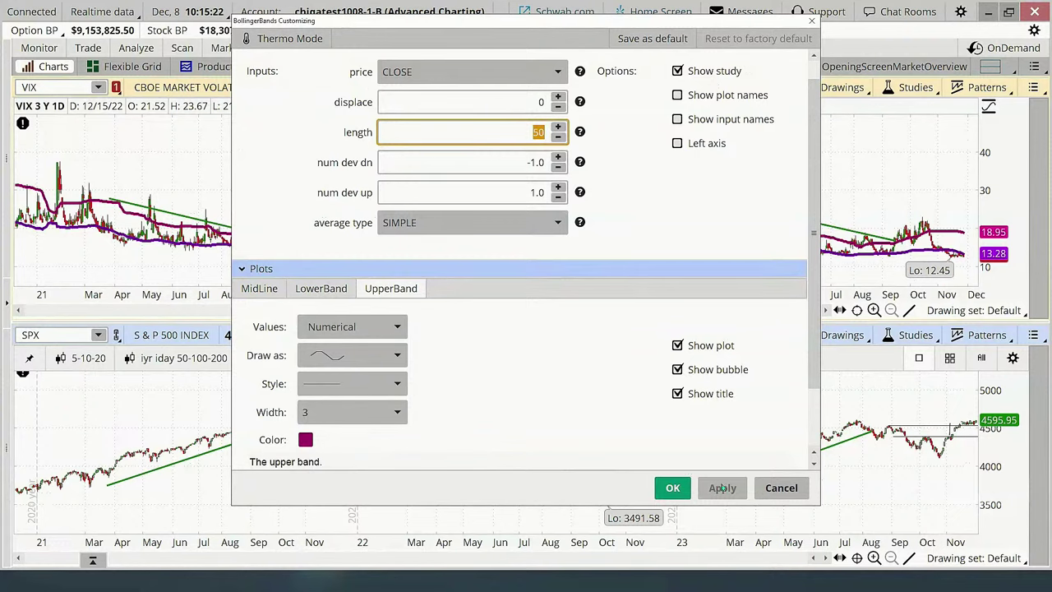
Close the BollingerBands settings and examine the start and end of the red trendline on the VIX chart
click(669, 489)
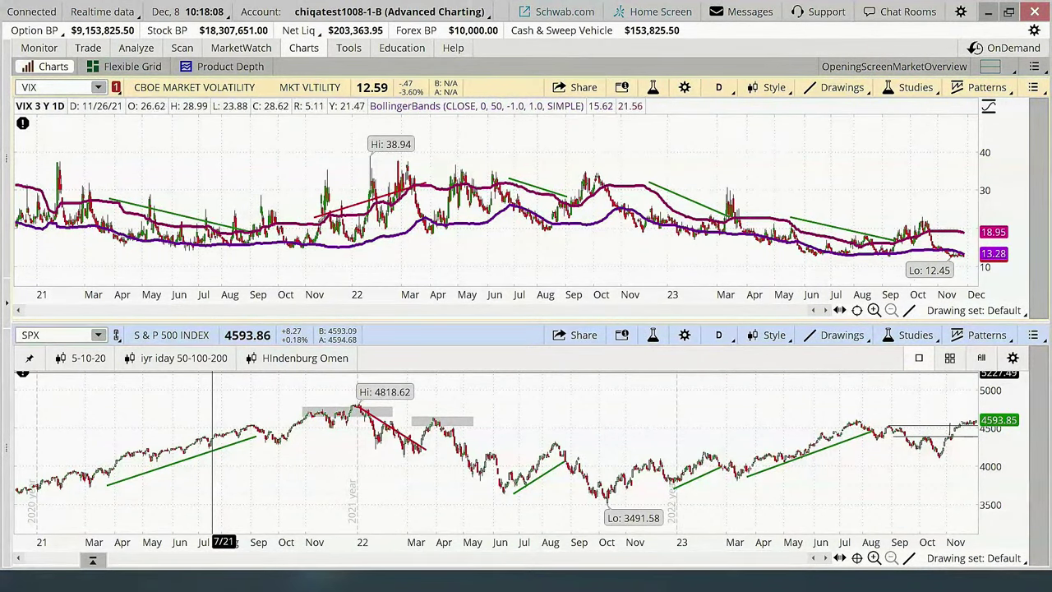
mouse_move(333, 225)
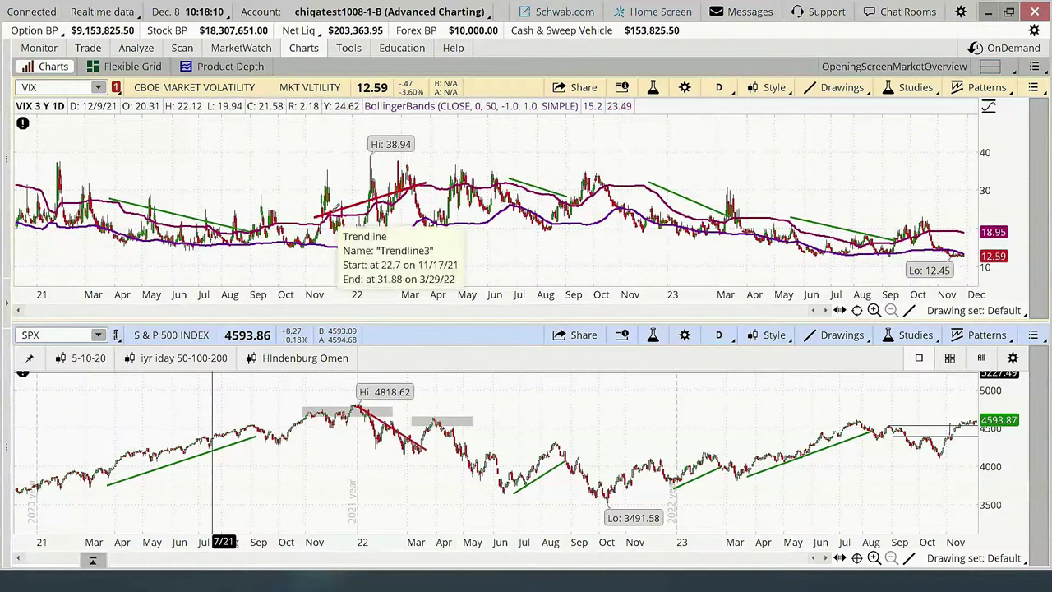
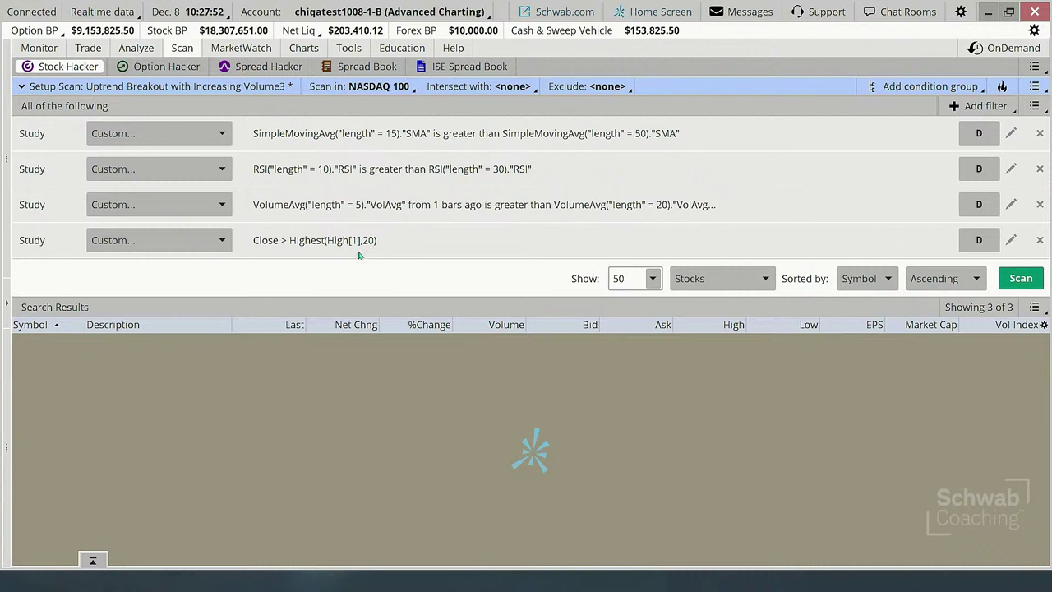
Change the uptrend breakout scan's universe to S&P 100 and run the scan
click(381, 87)
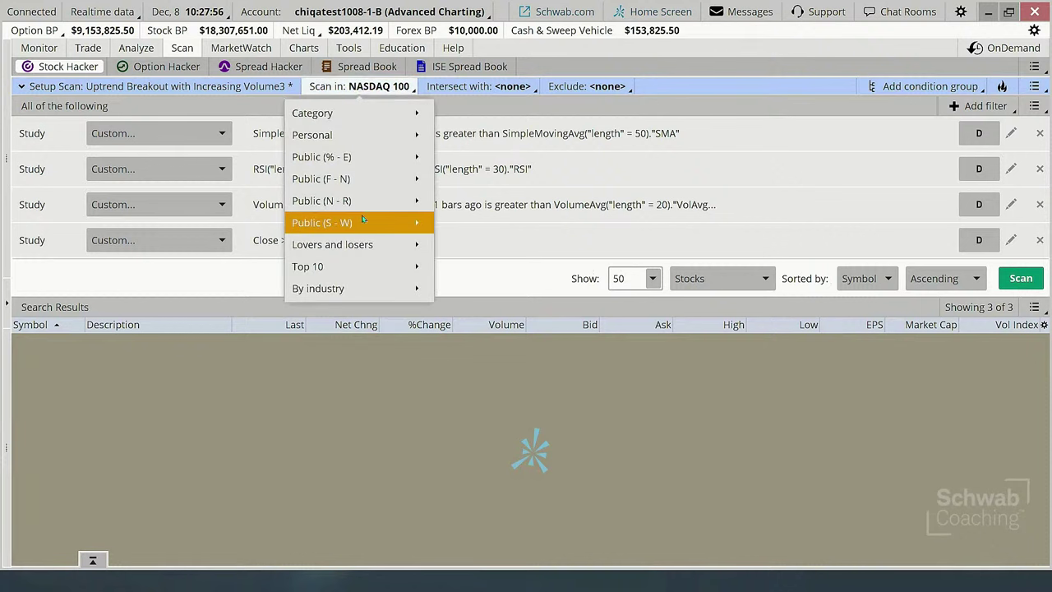
mouse_move(362, 221)
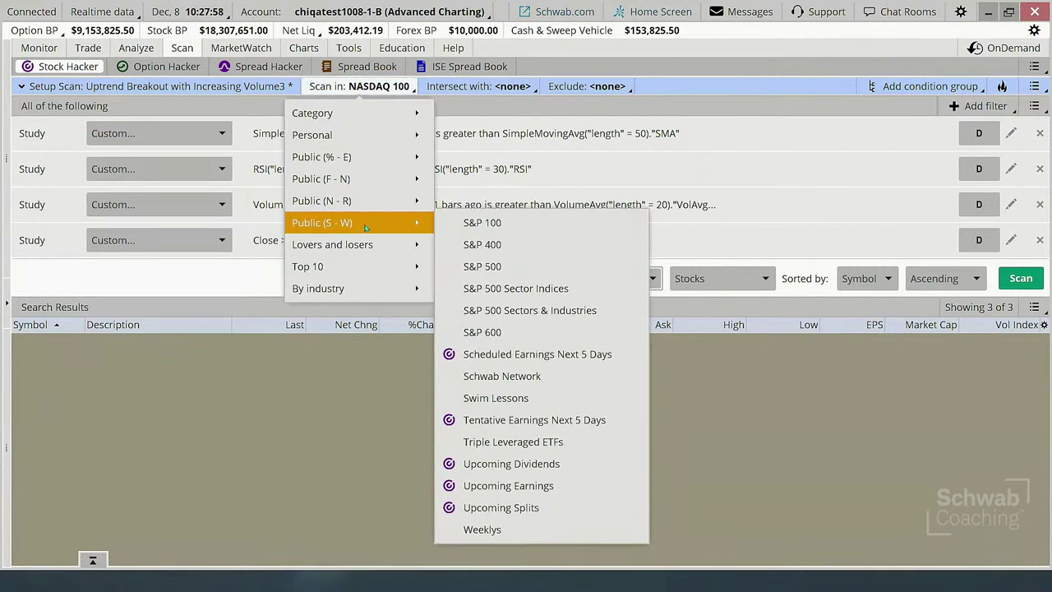
click(498, 222)
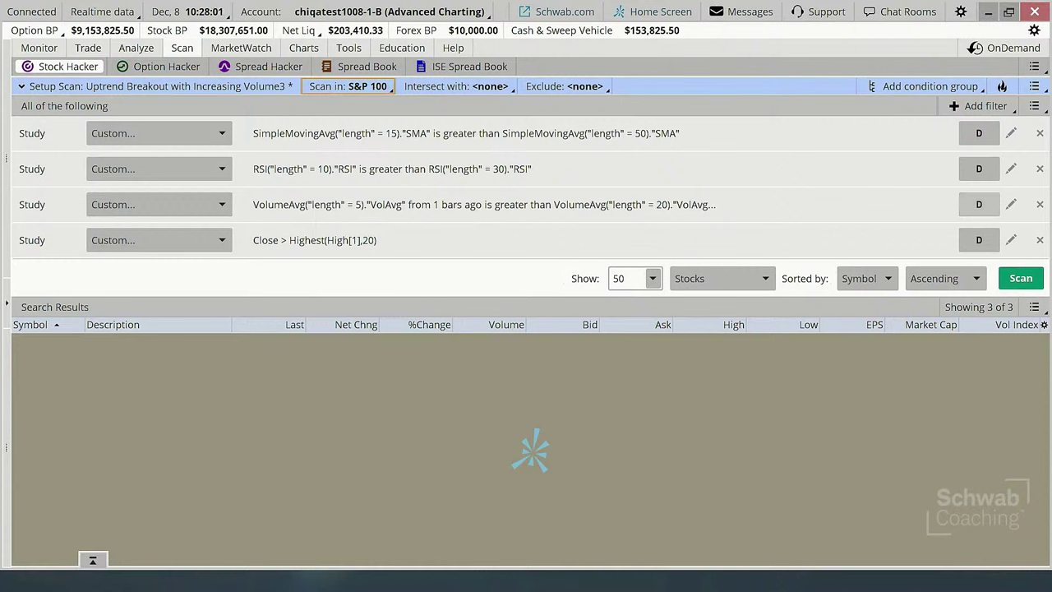
click(1019, 279)
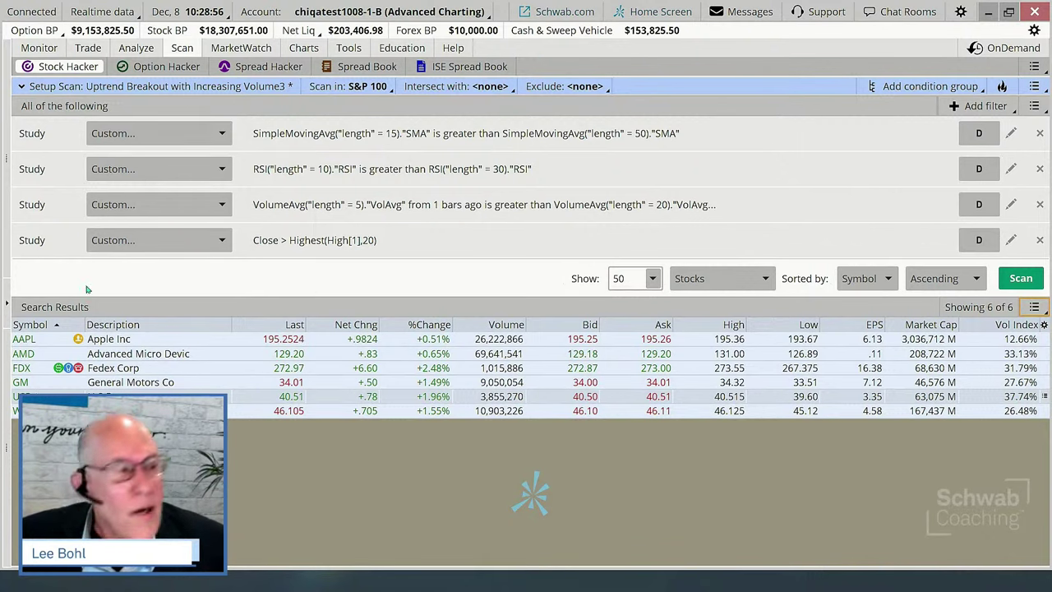
Return to the charts, load the saved Advanced charting workspace and collapse its sidebar to widen the chart
click(310, 50)
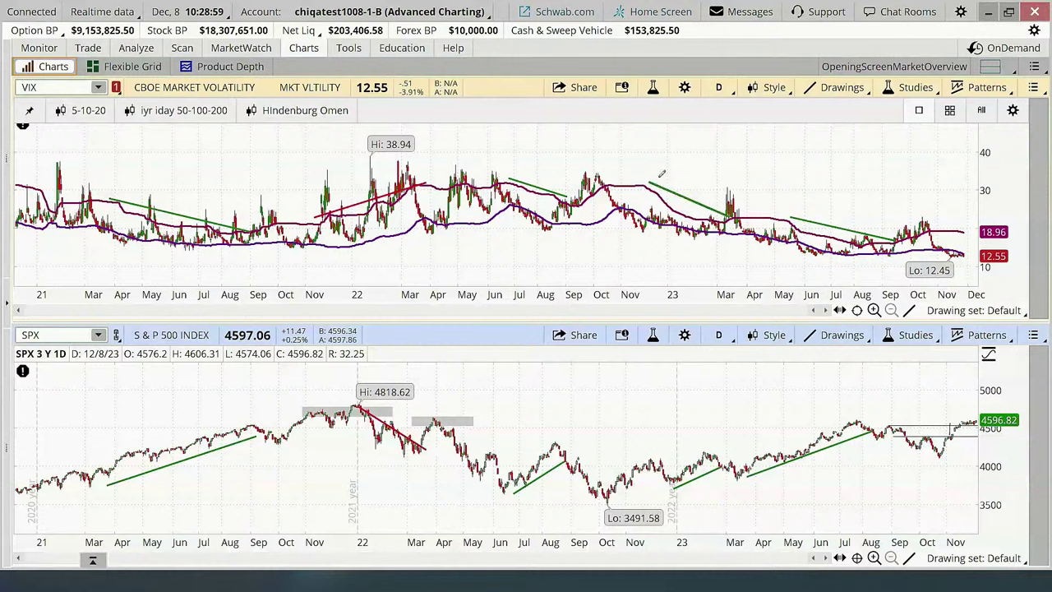
click(961, 11)
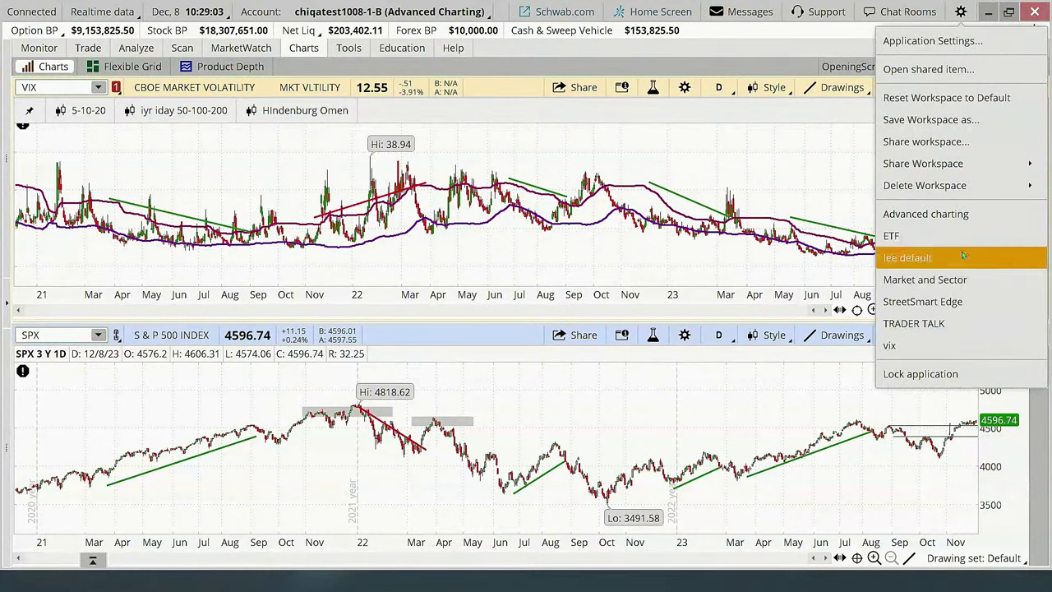
click(920, 214)
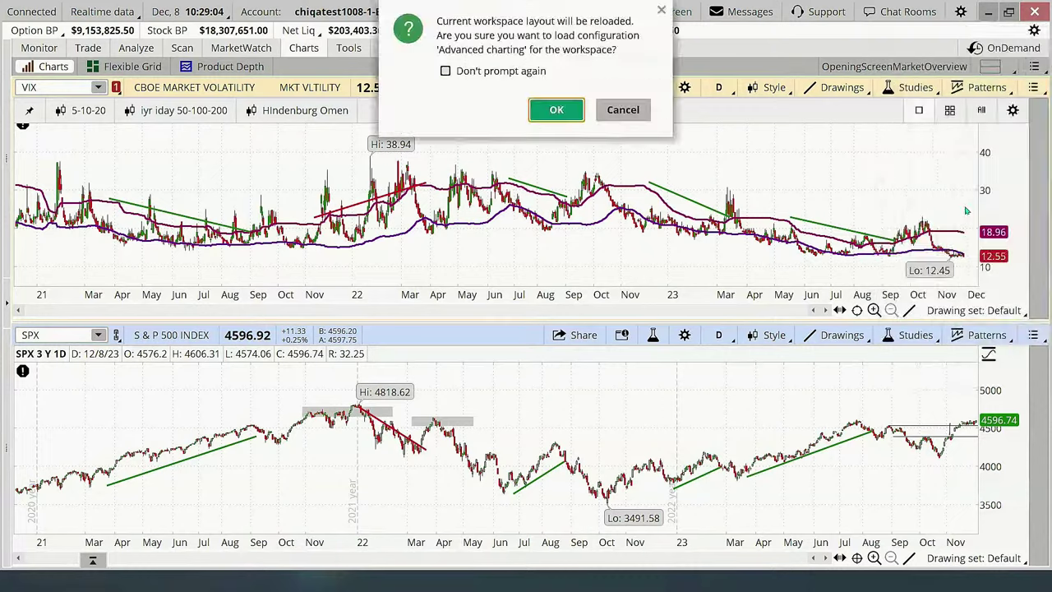
click(556, 110)
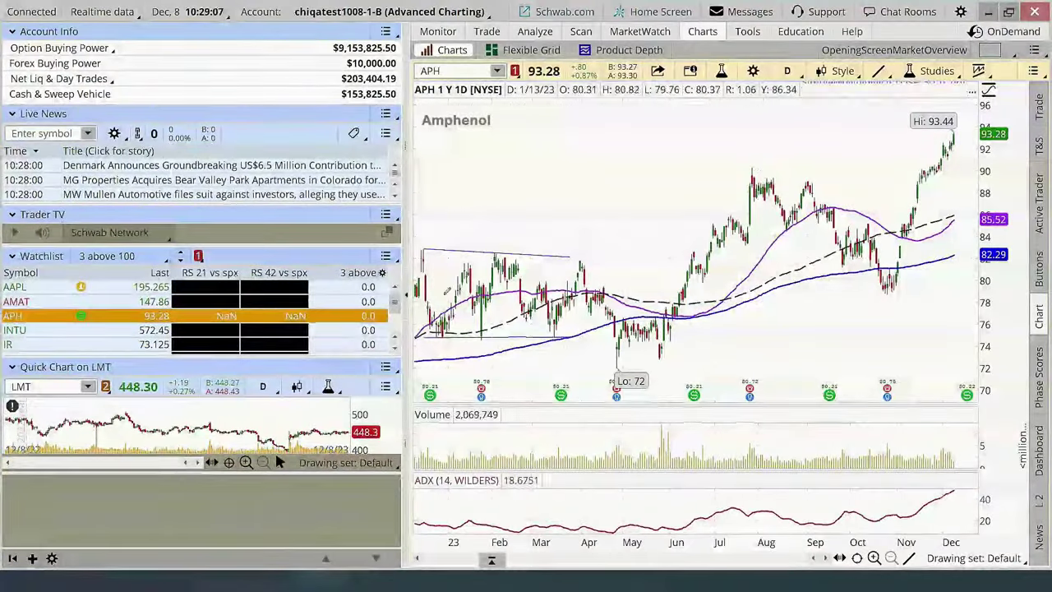
click(406, 294)
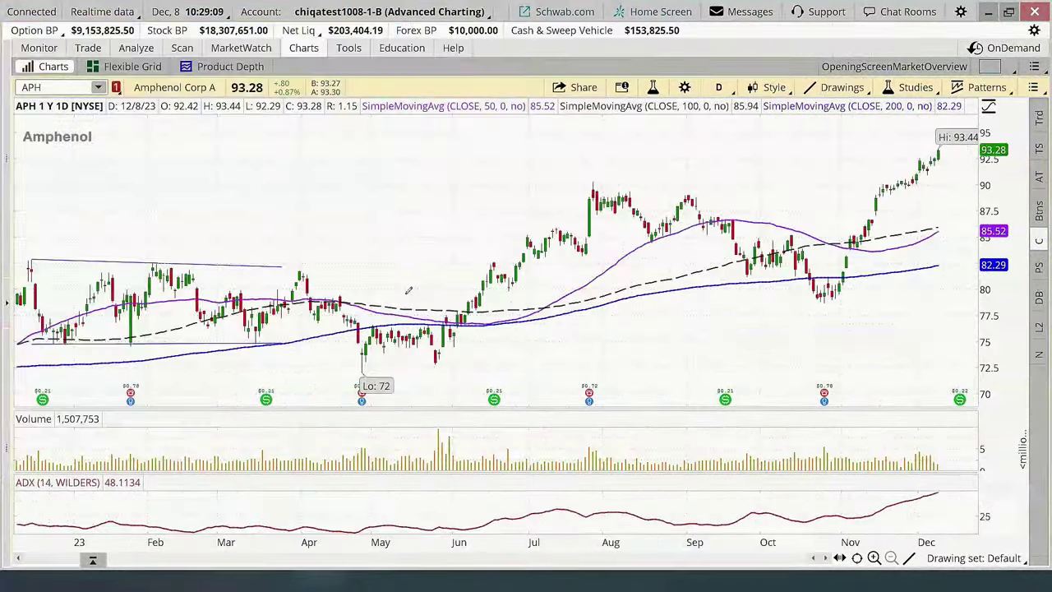
Switch the chart to the symbol USB
click(43, 87)
key(BackSpace)
text(USB)
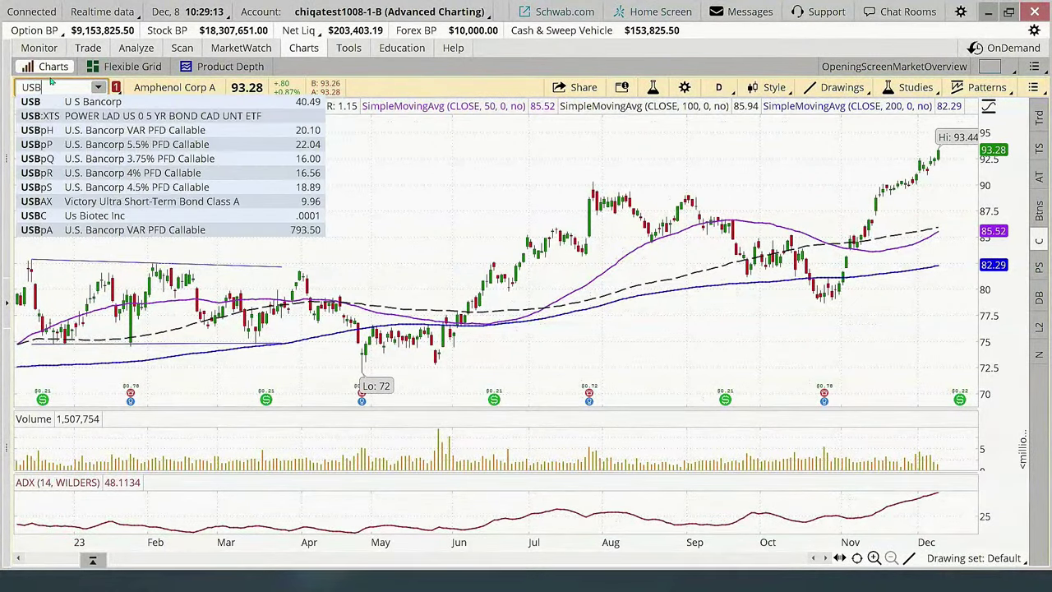
key(Return)
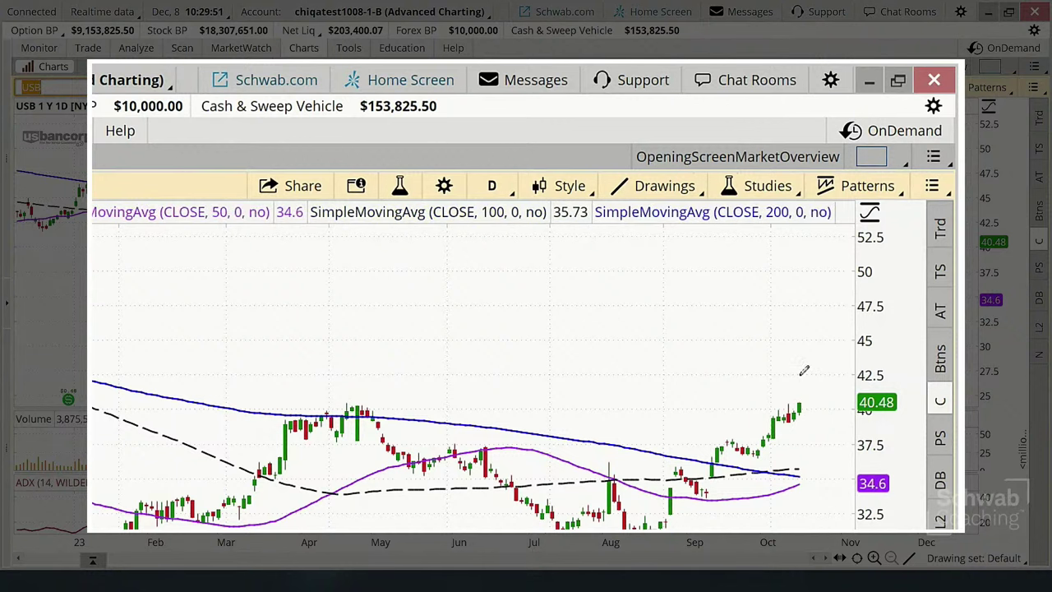
Draw a horizontal price level line on the USB chart along the August high, at about 40
click(637, 187)
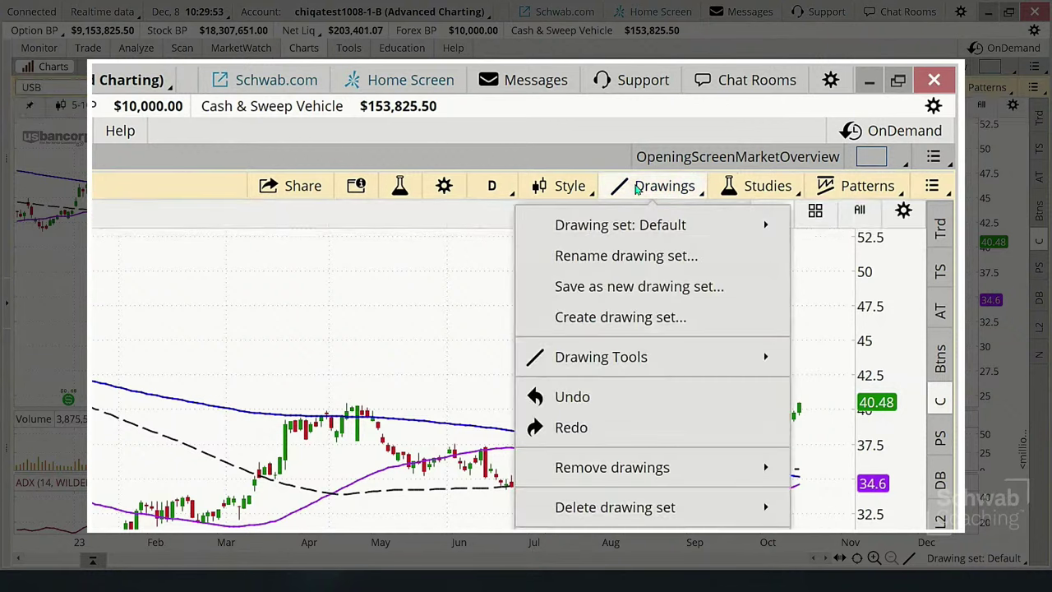
mouse_move(653, 360)
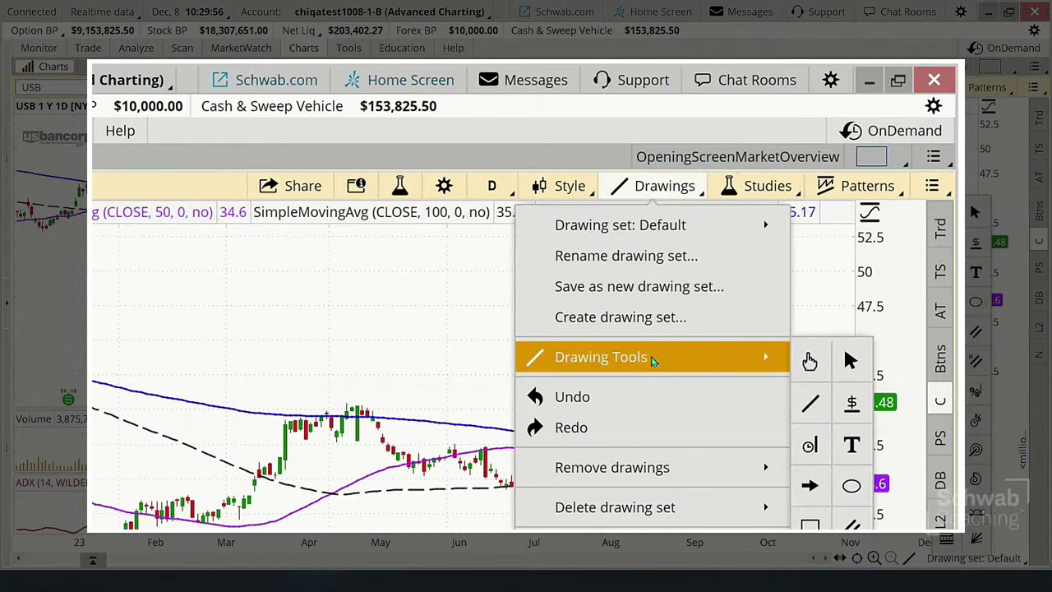
click(810, 403)
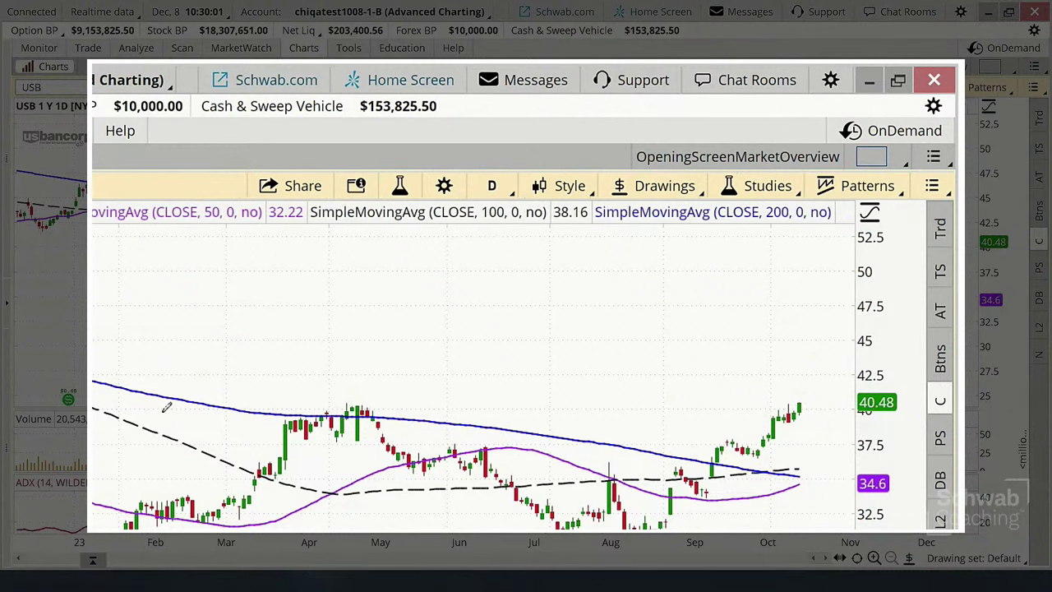
click(331, 408)
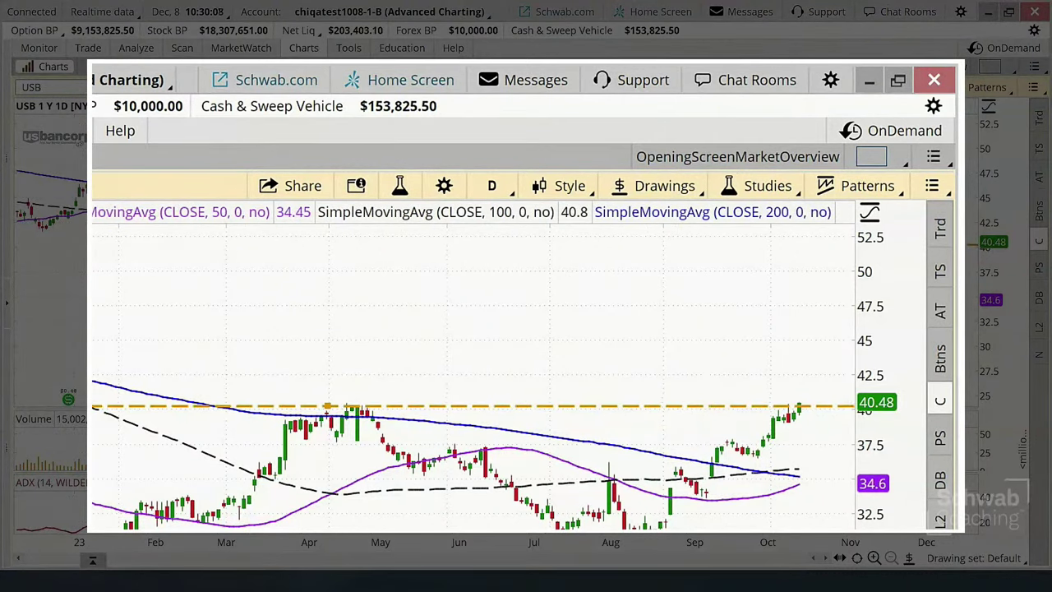
click(327, 406)
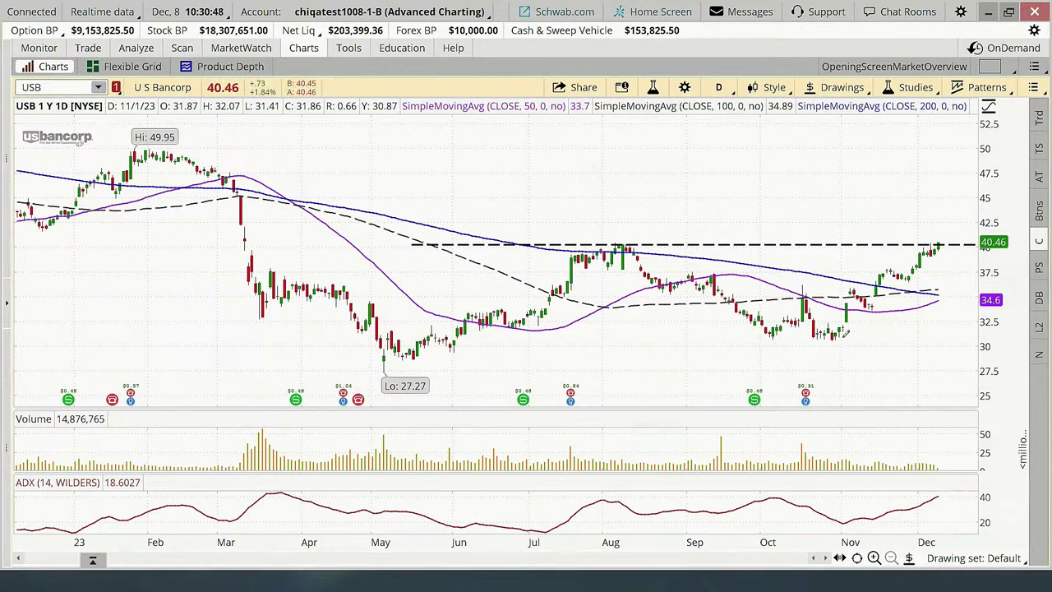
Add the RSI study with its default settings as a lower study on the USB chart
click(910, 88)
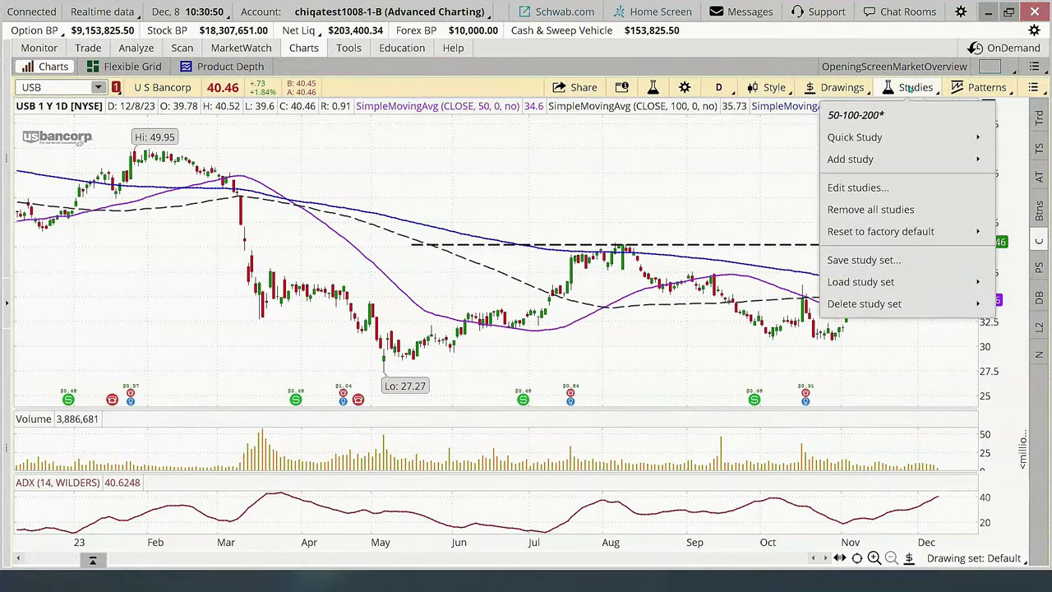
click(874, 188)
click(217, 134)
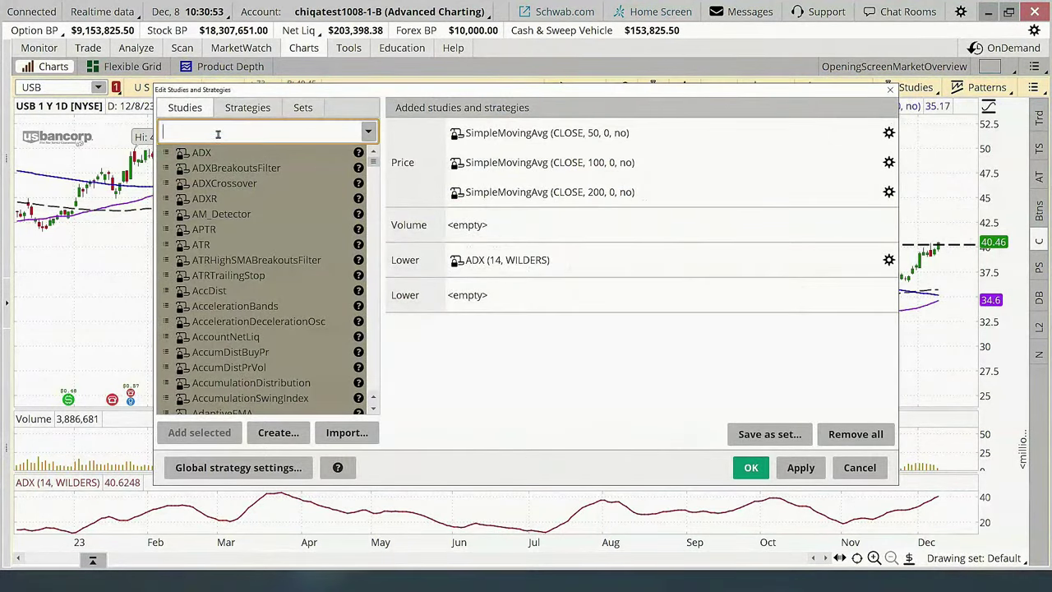
text(rsi)
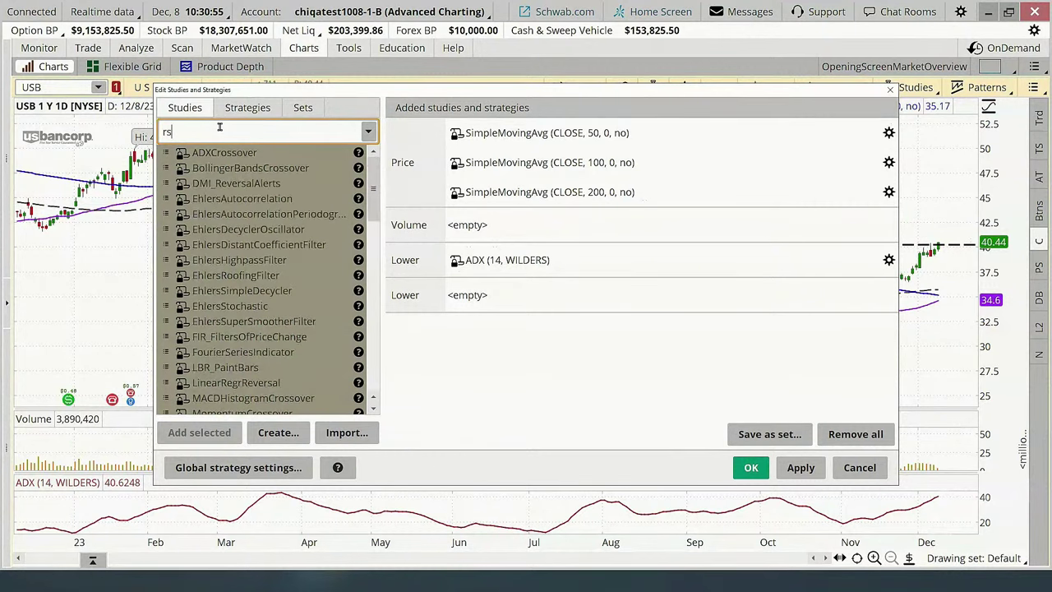
click(189, 169)
click(195, 431)
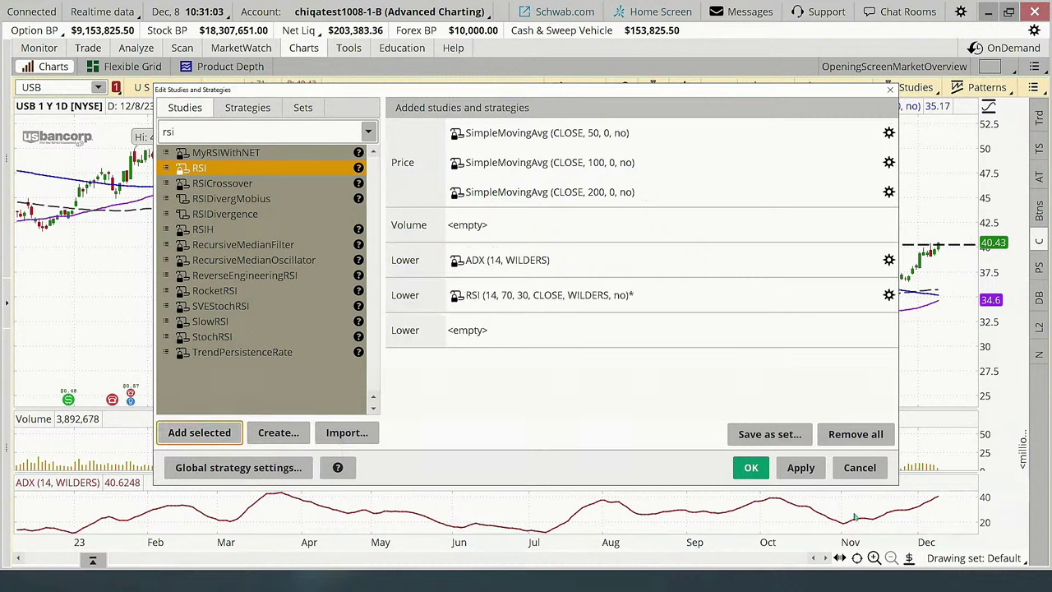
click(800, 467)
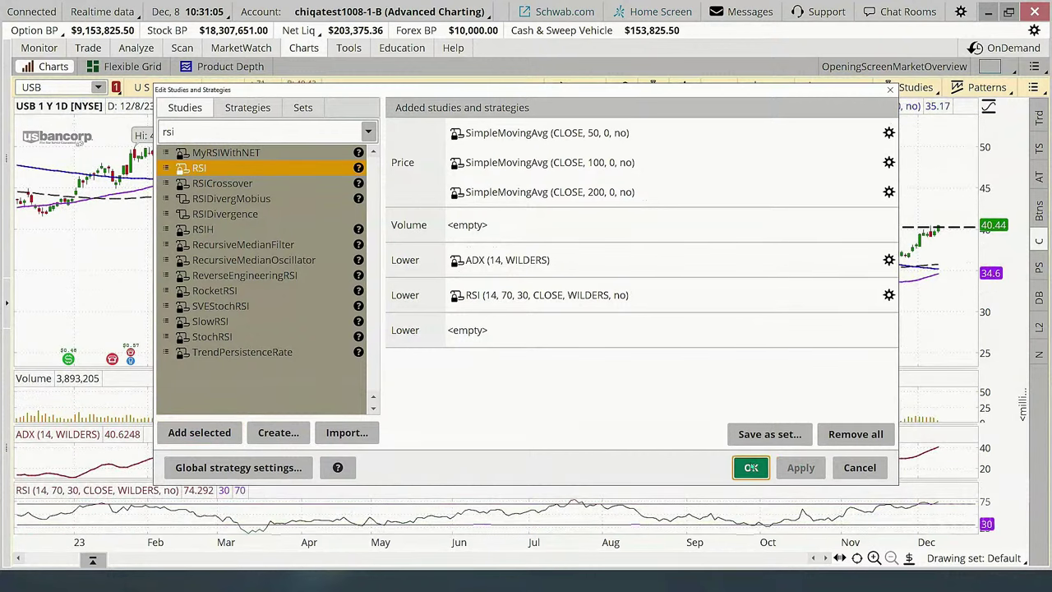
click(750, 468)
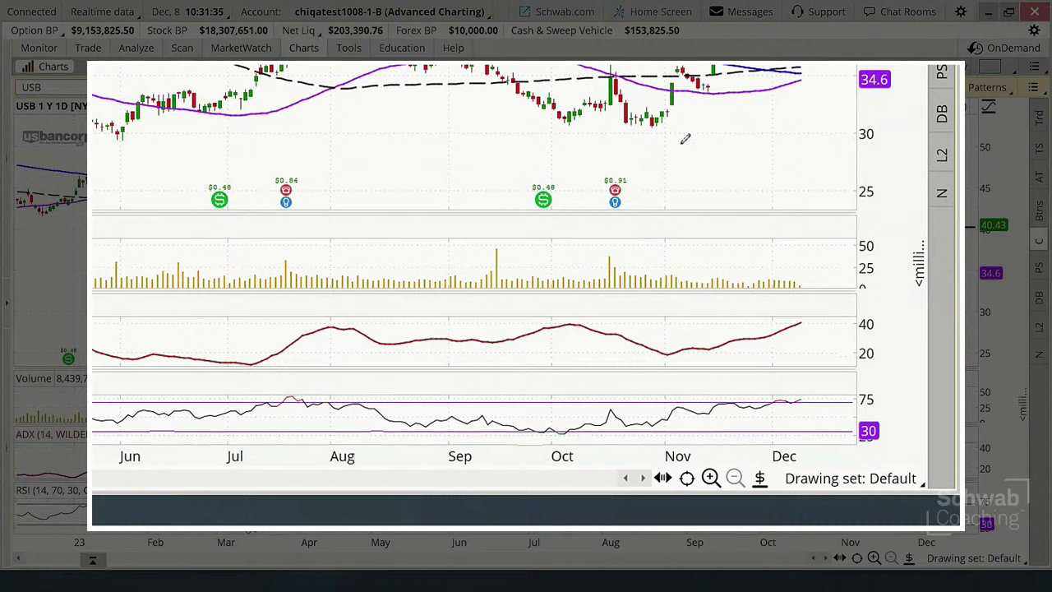
Draw a second horizontal price level line on the USB chart along the October lows, at about 30.5
click(567, 128)
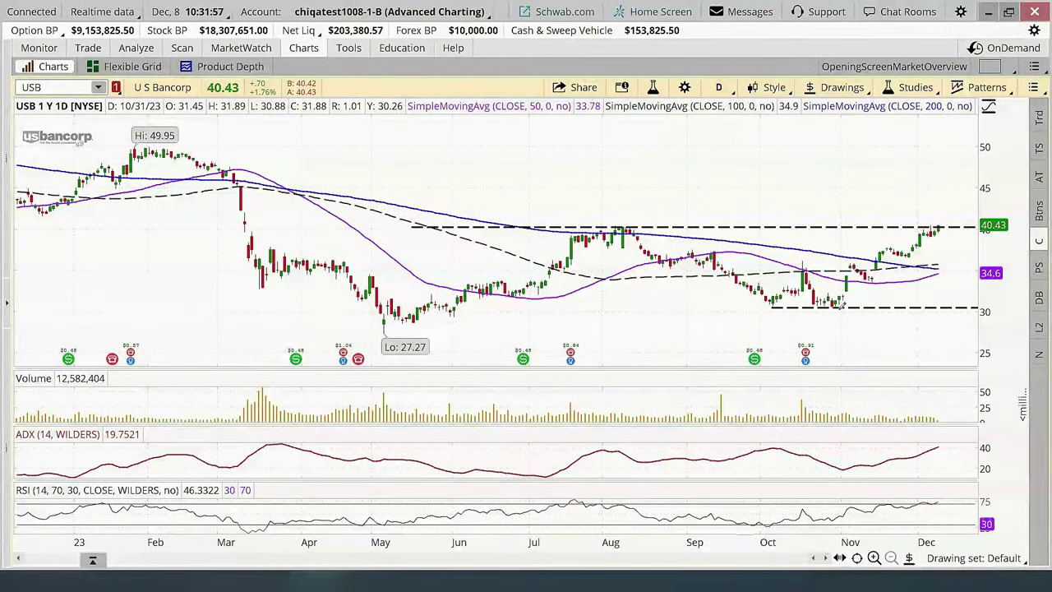
mouse_move(840, 305)
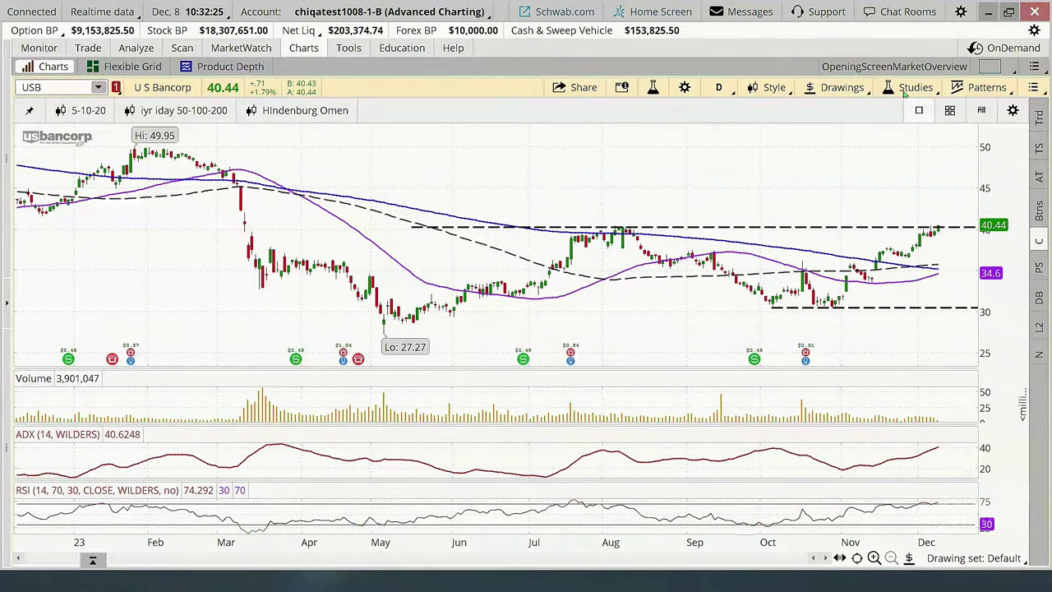
Remove all studies from the USB chart
click(911, 88)
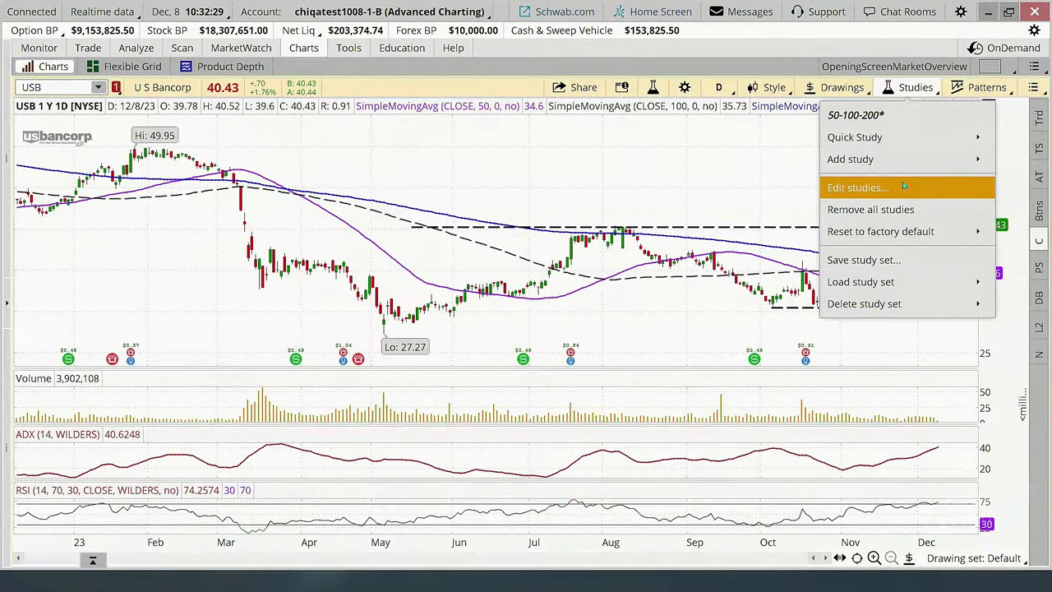
click(855, 210)
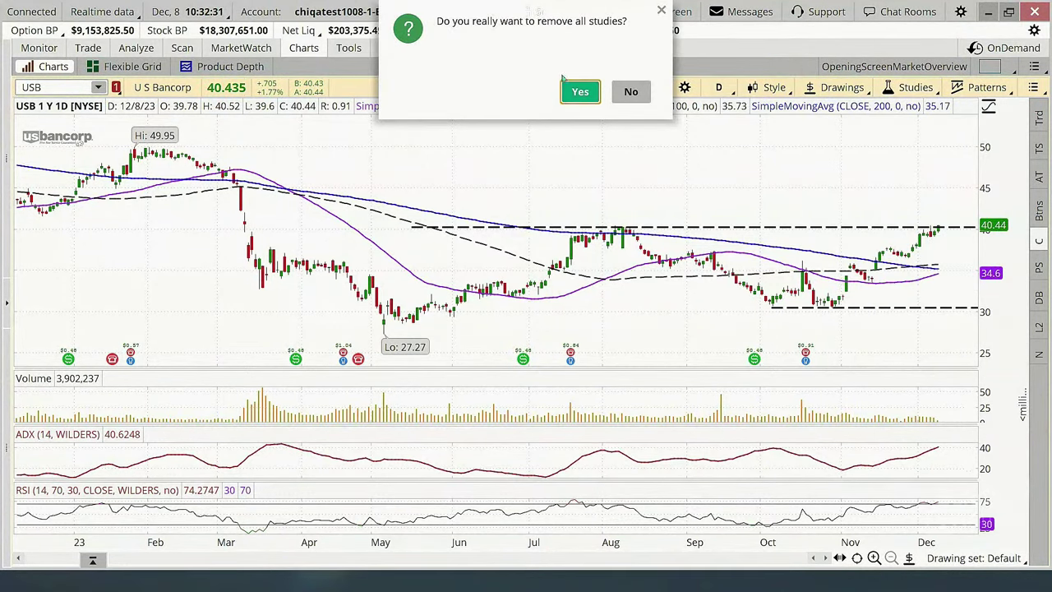
click(579, 92)
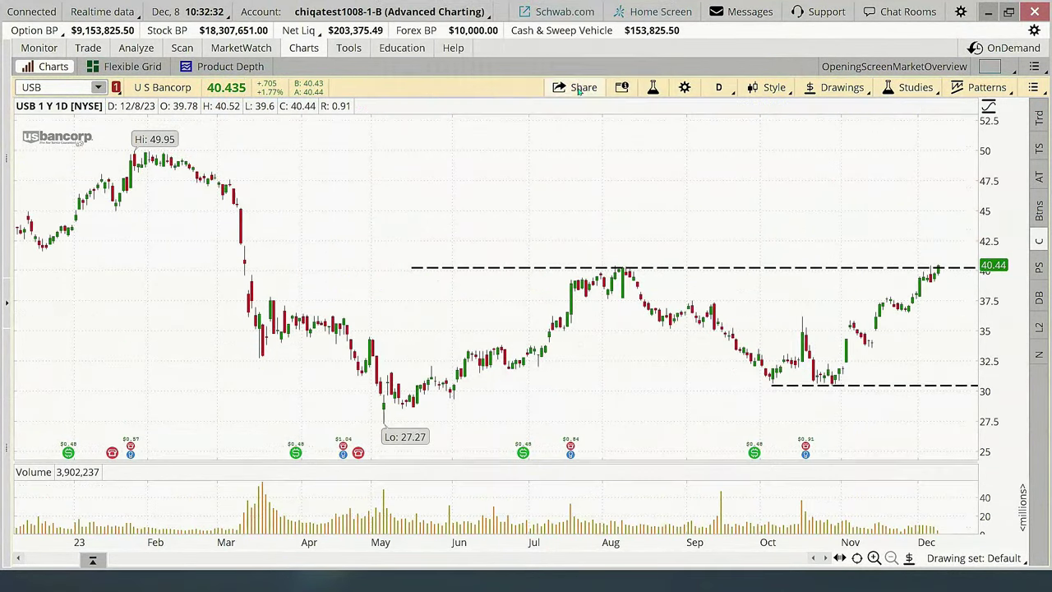
Open the study editor for the USB chart and filter the study list by "bollinger"
click(906, 87)
click(877, 166)
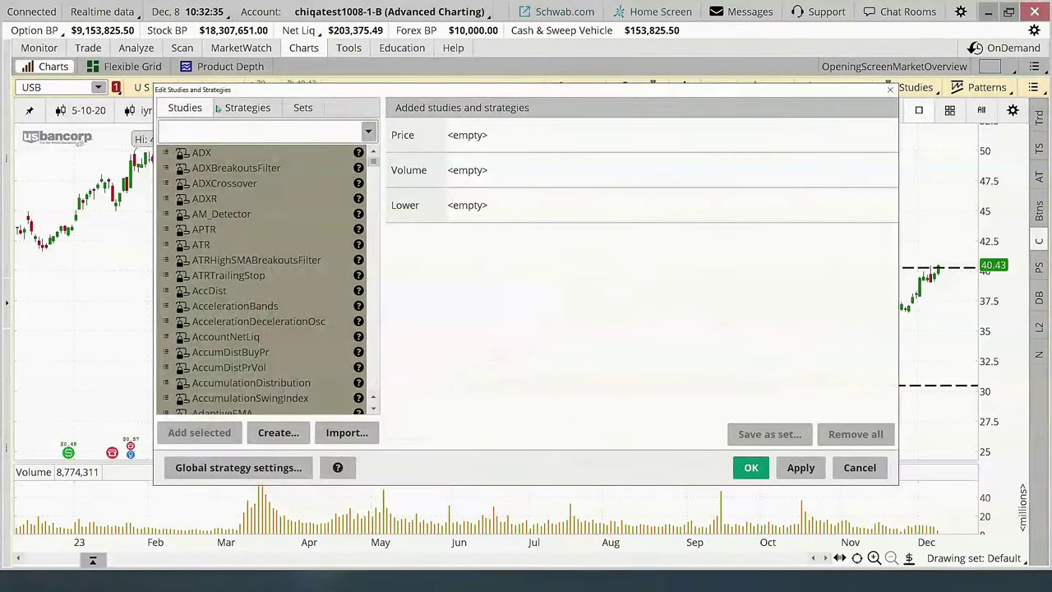
click(210, 132)
text(bo)
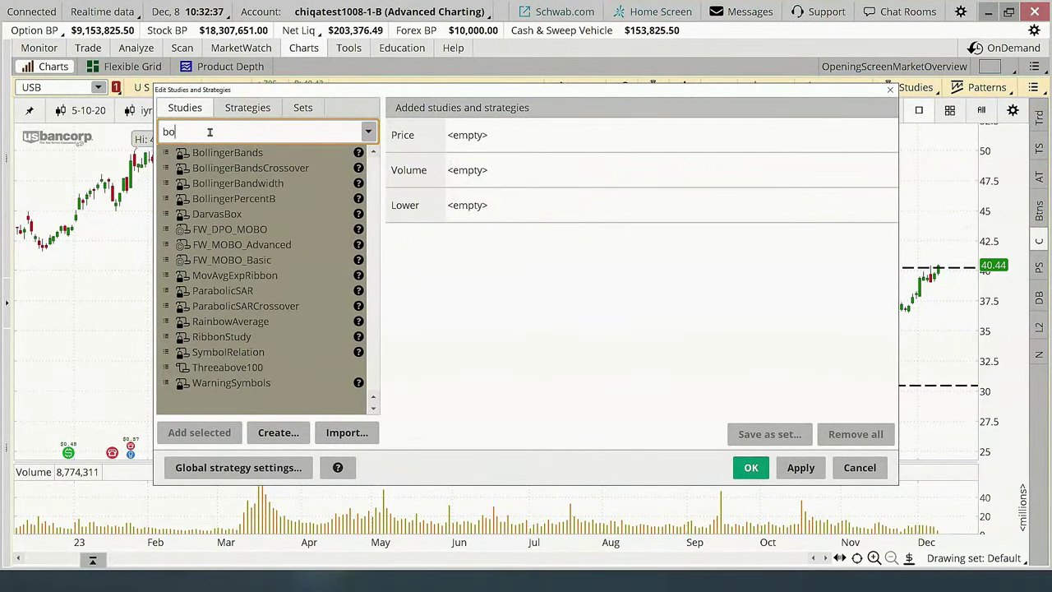
text(llomnger)
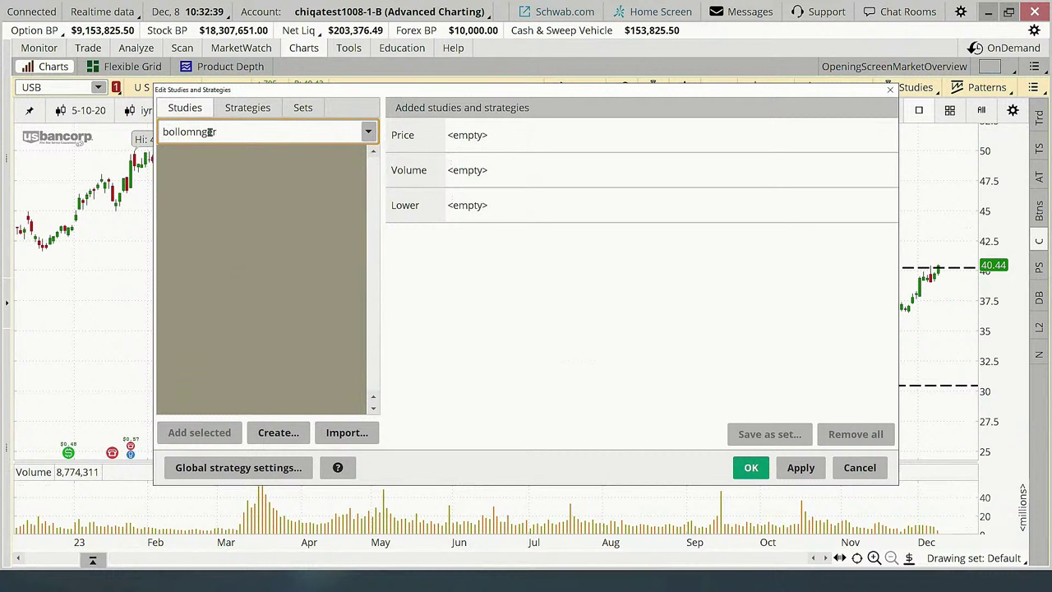
key(BackSpace)
key(BackSpace)
key(BackSpace)
key(BackSpace)
key(BackSpace)
key(BackSpace)
key(BackSpace)
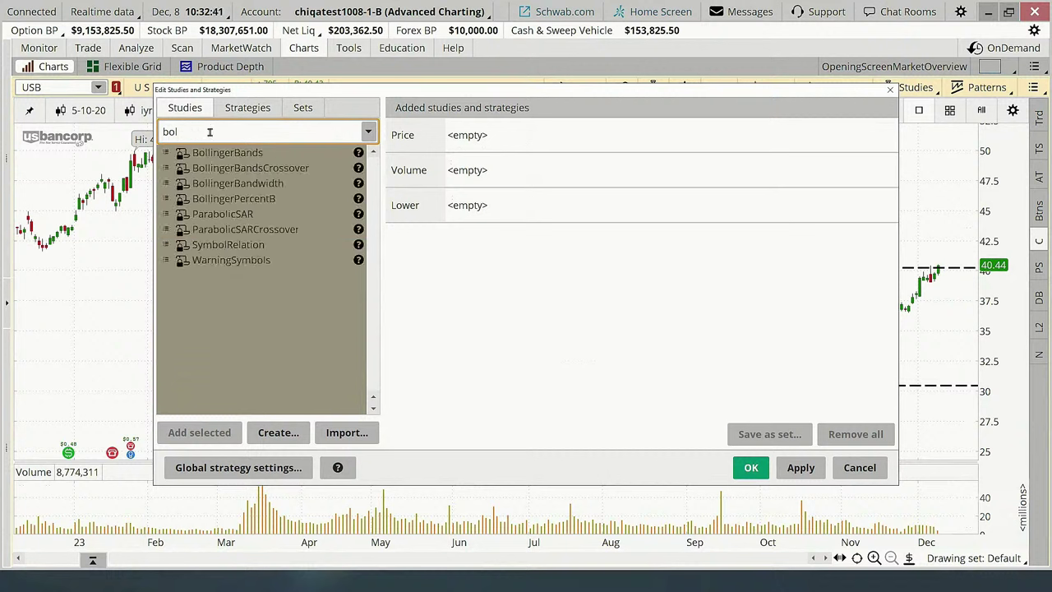
text(loinger)
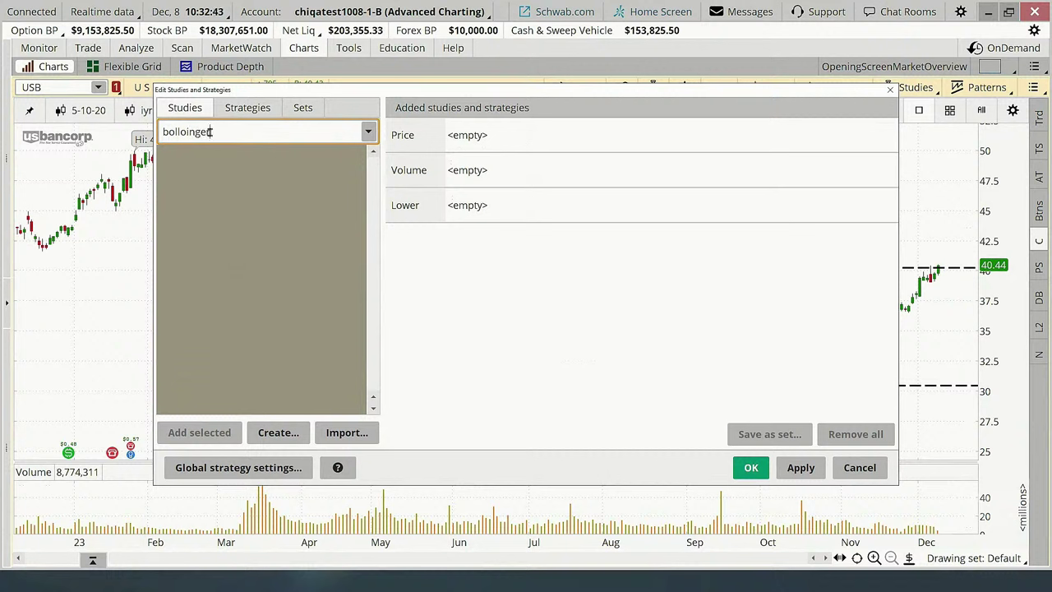
key(BackSpace)
key(BackSpace)
key(BackSpace)
key(BackSpace)
key(BackSpace)
key(BackSpace)
text(inger)
click(367, 131)
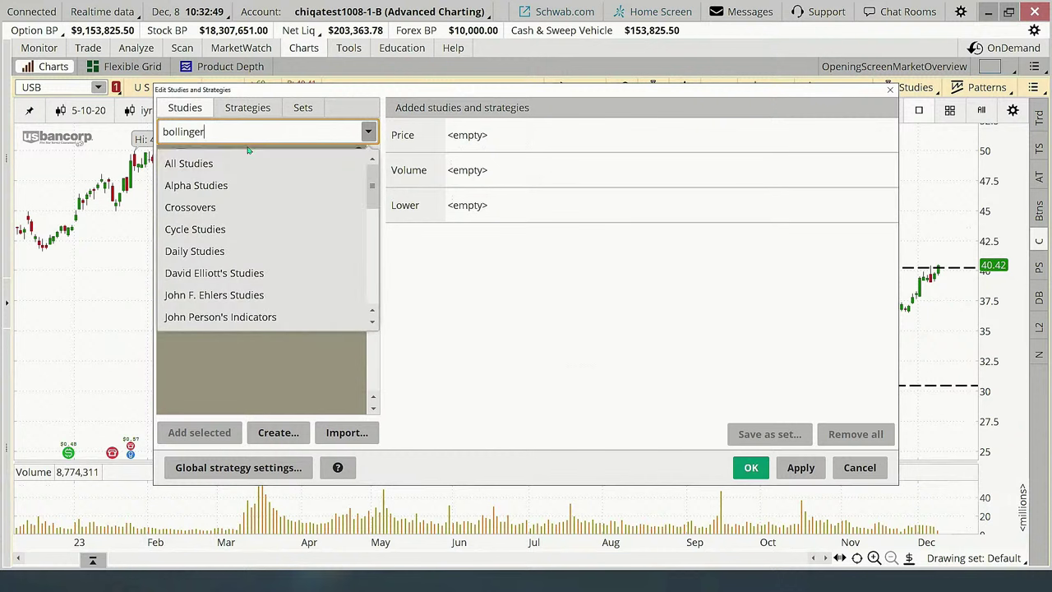
click(277, 345)
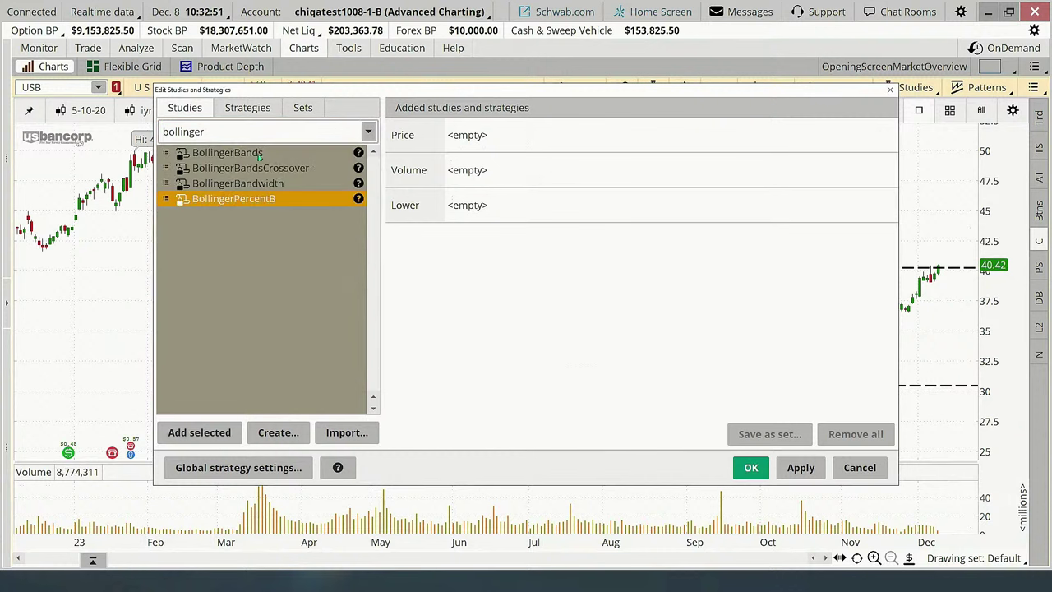
Add the BollingerBands study with its default settings to the price area of the USB chart and apply it
click(258, 153)
click(184, 427)
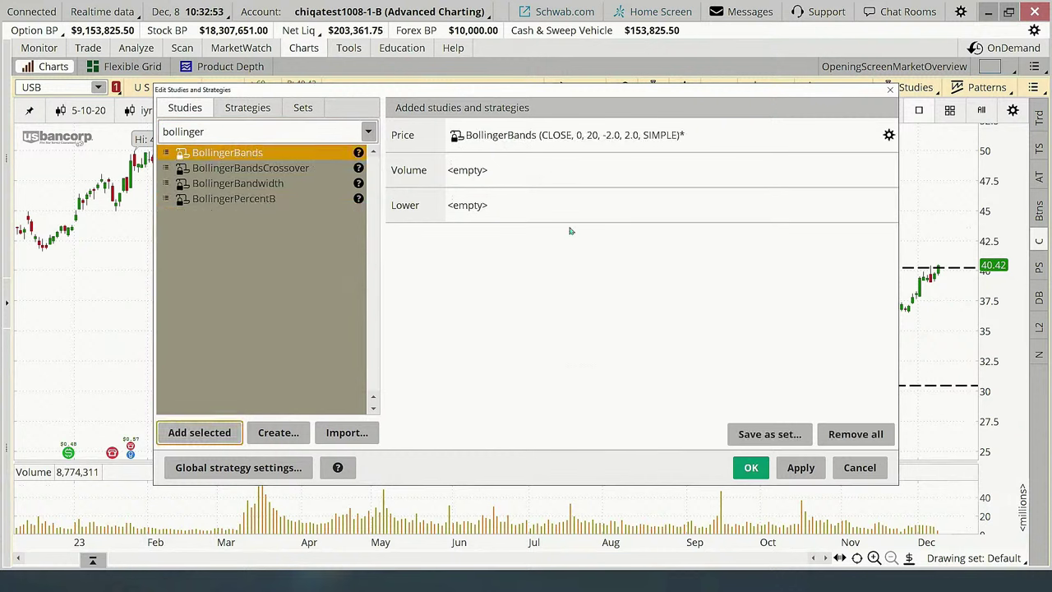
click(799, 467)
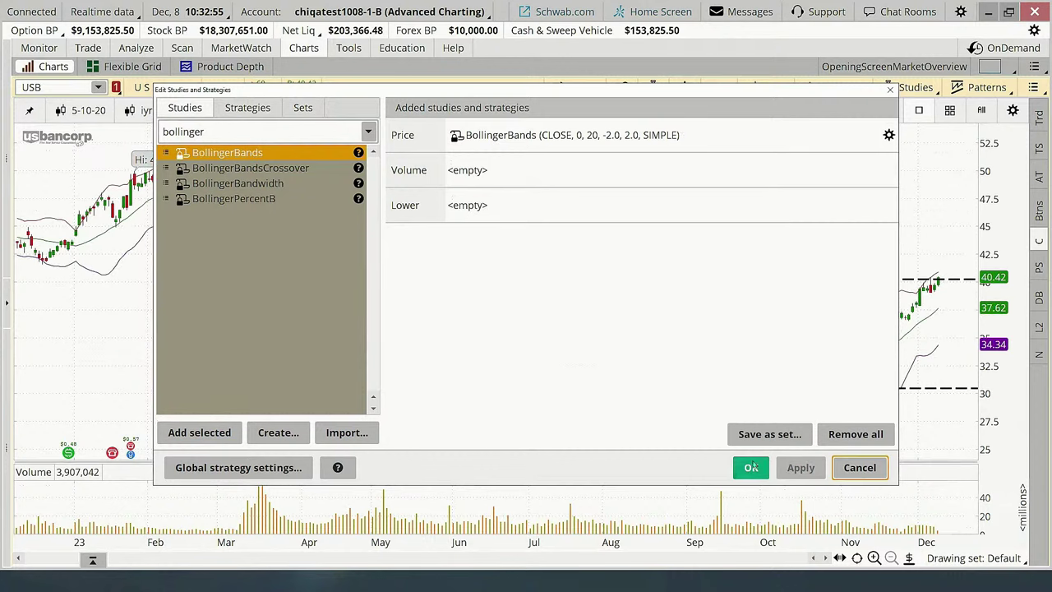
click(751, 465)
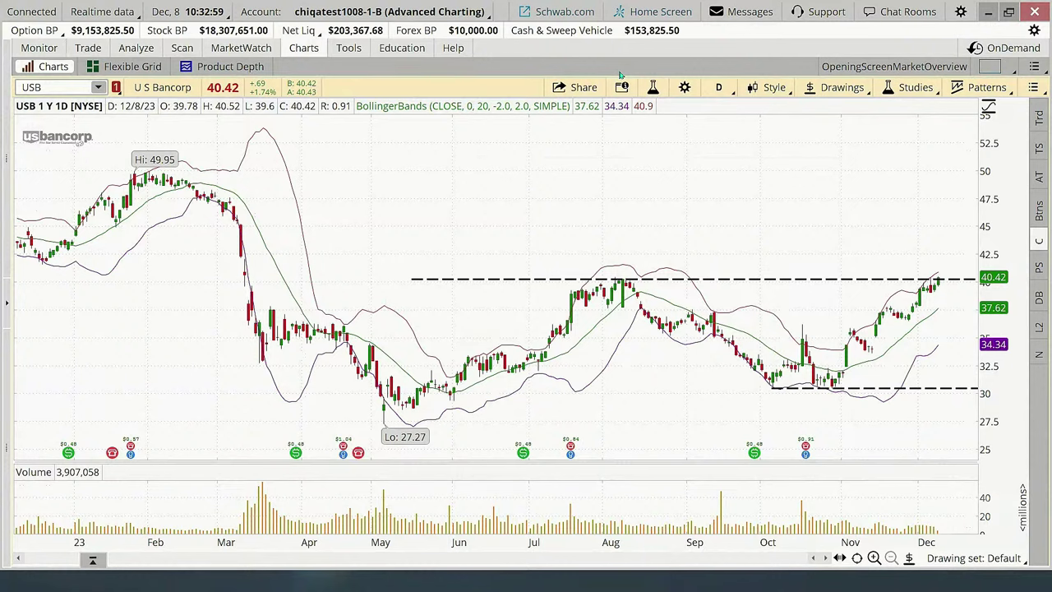
Examine recent USB price action against the Bollinger Bands up close, then restore the full one-year view
drag(511, 362, 988, 376)
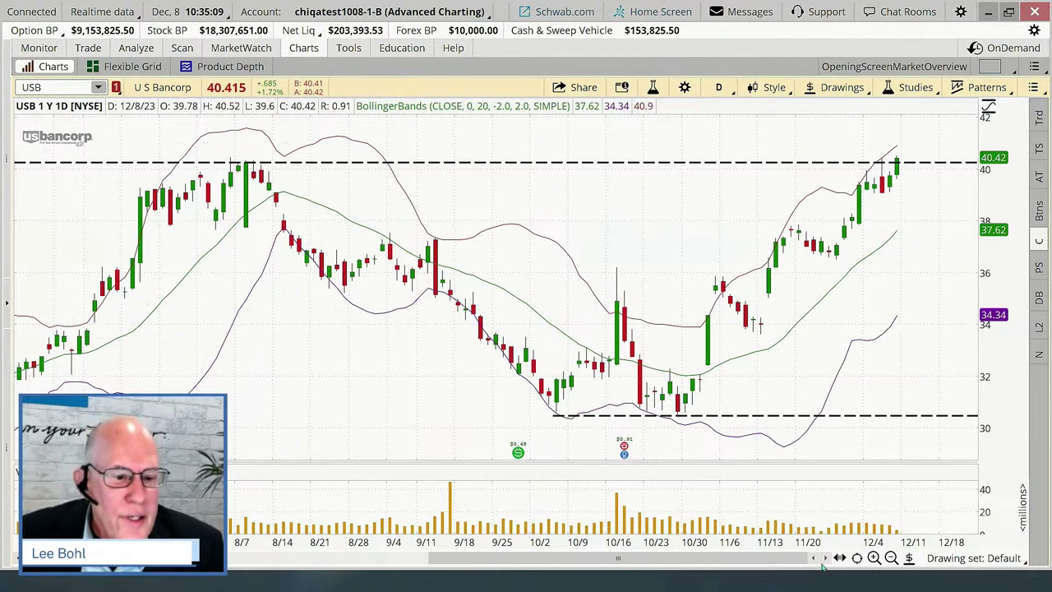
click(874, 558)
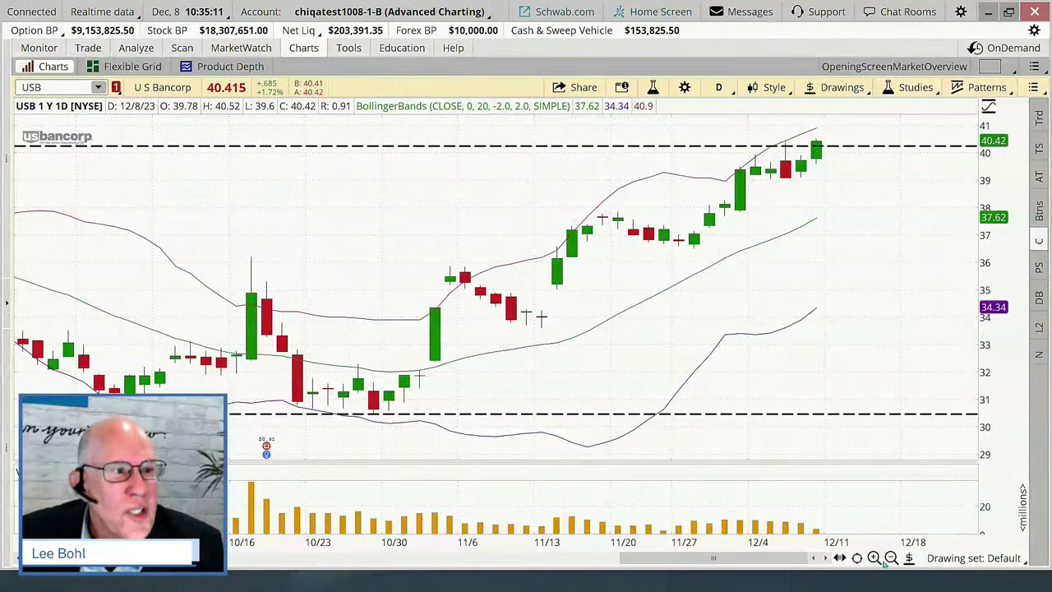
click(890, 558)
click(890, 558)
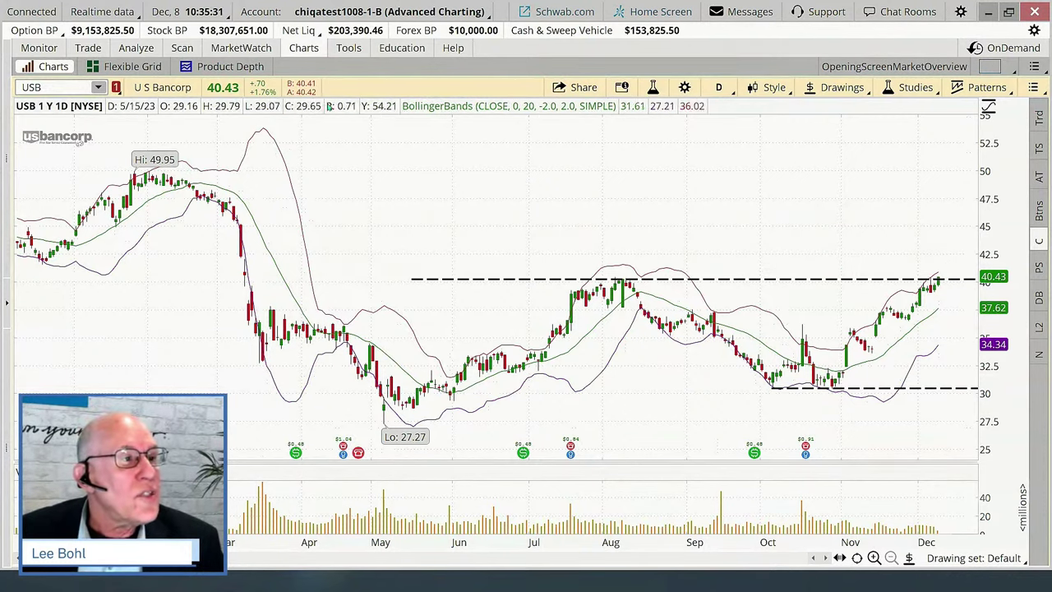
Set the "Third day above 100 day SMA" stock scan to search the S&P 100 and run it
click(182, 49)
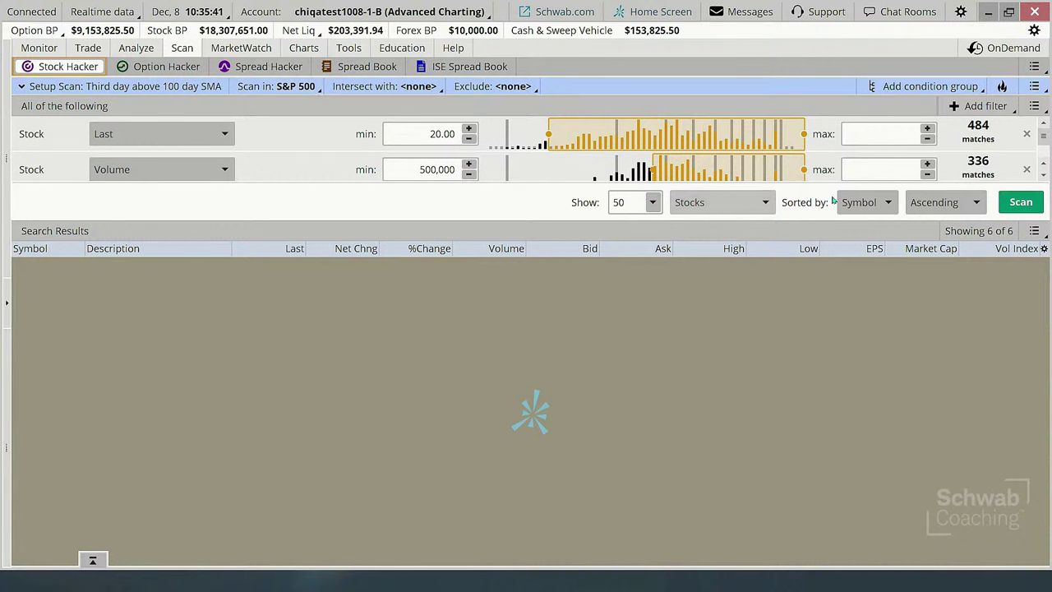
click(282, 87)
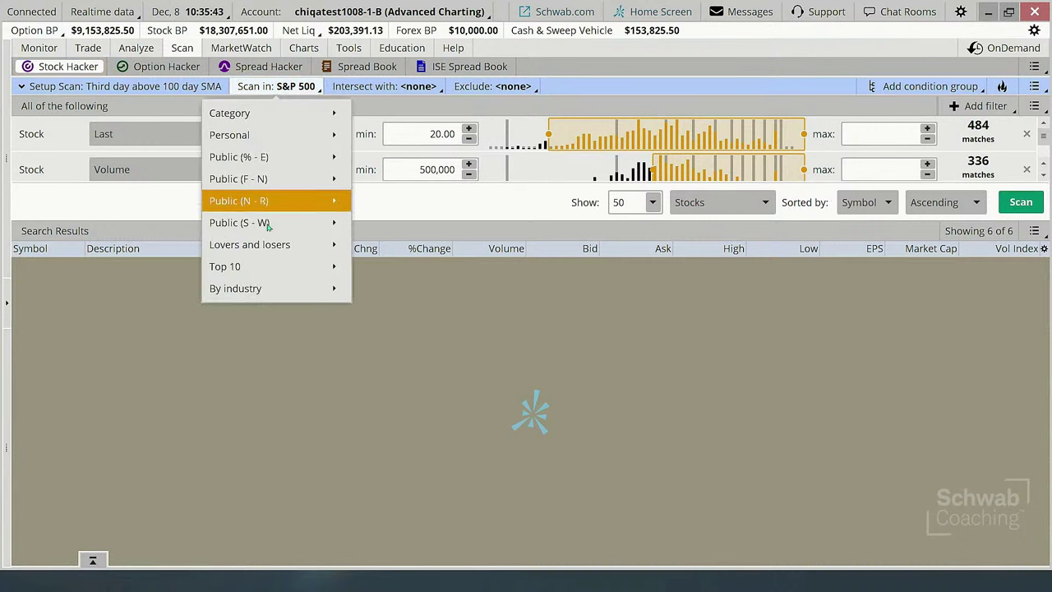
mouse_move(269, 222)
click(445, 222)
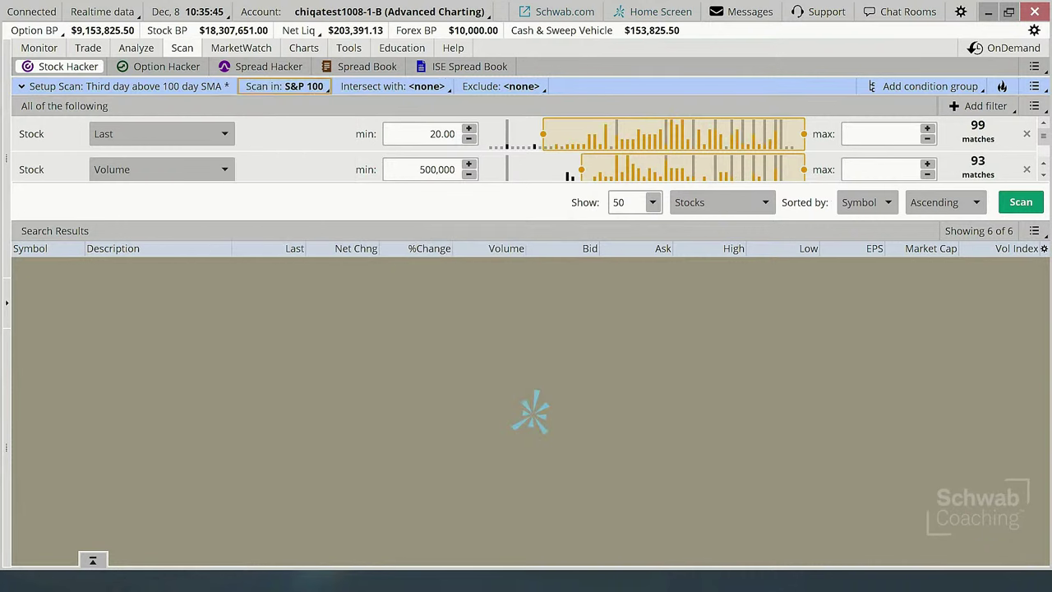
click(1020, 203)
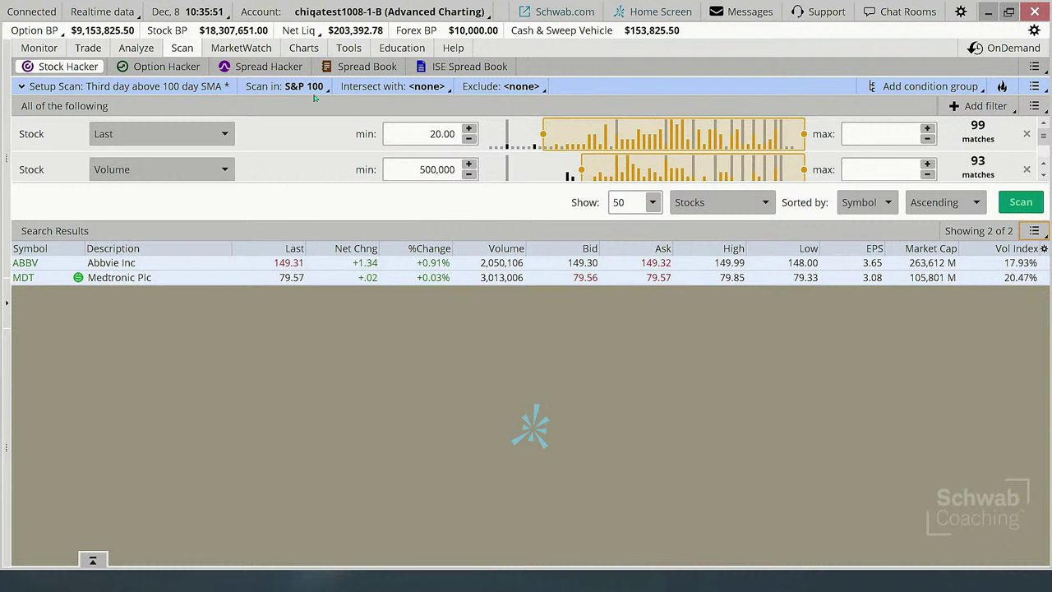
Load the personal scan query "Uptrend Breakout with Increasing Volume3"
click(1034, 67)
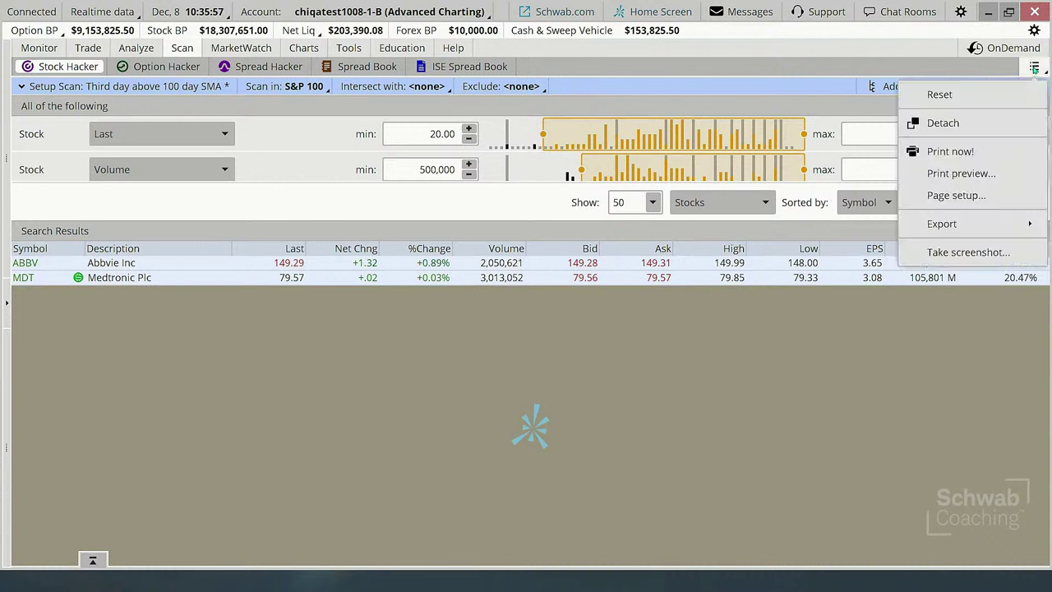
click(787, 34)
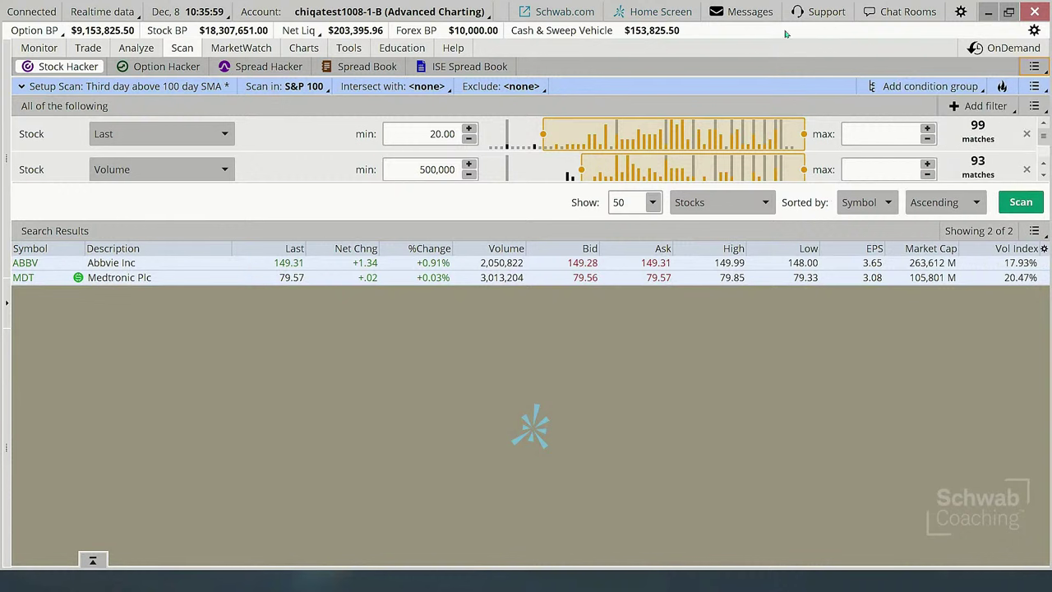
click(1034, 86)
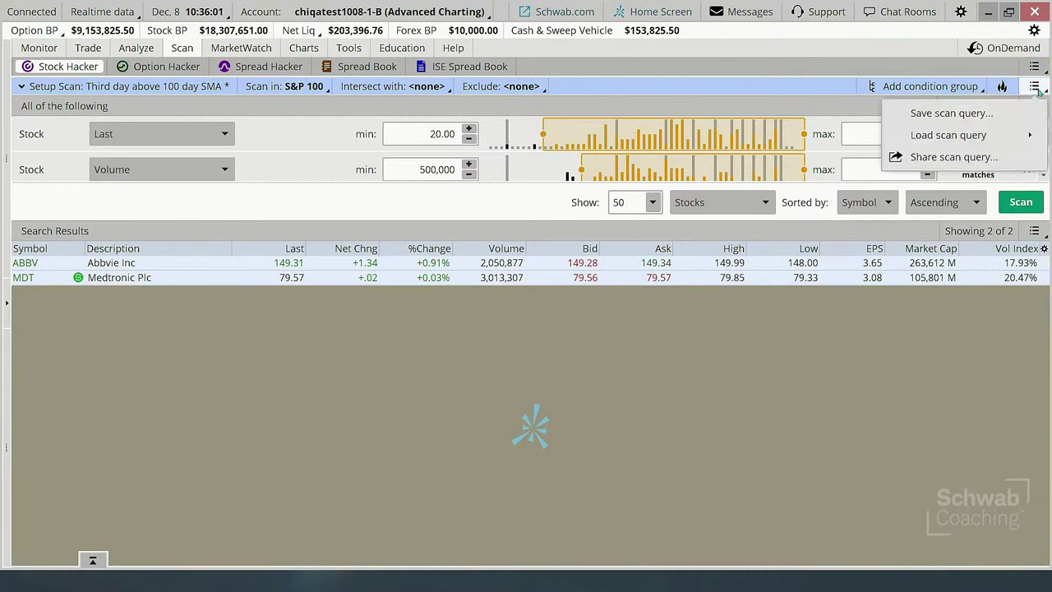
mouse_move(983, 138)
mouse_move(797, 142)
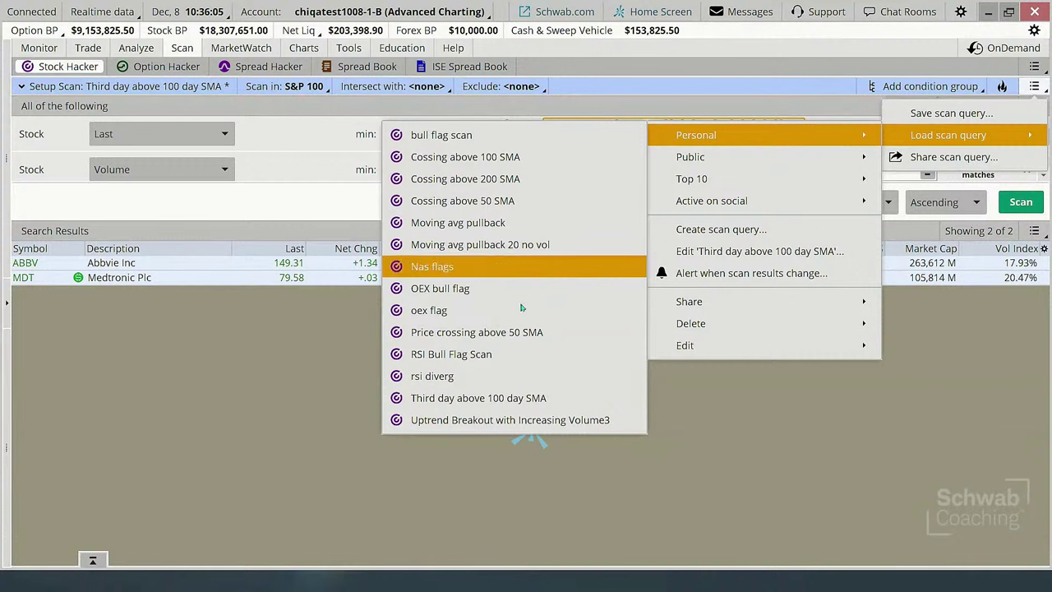
click(557, 421)
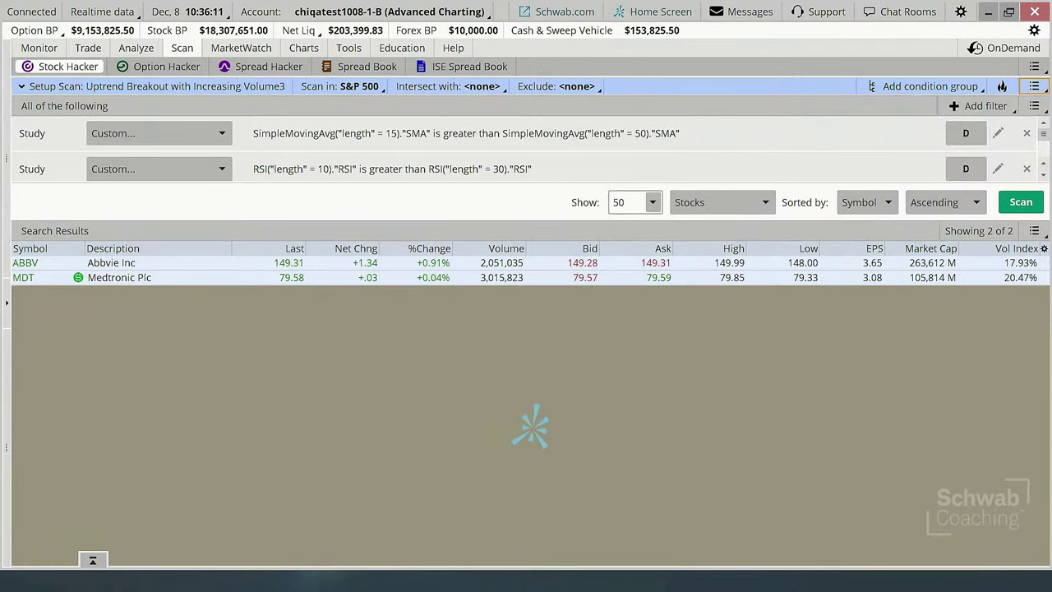
Share the loaded uptrend breakout scan query under the name "uptrend b/o"
click(1041, 87)
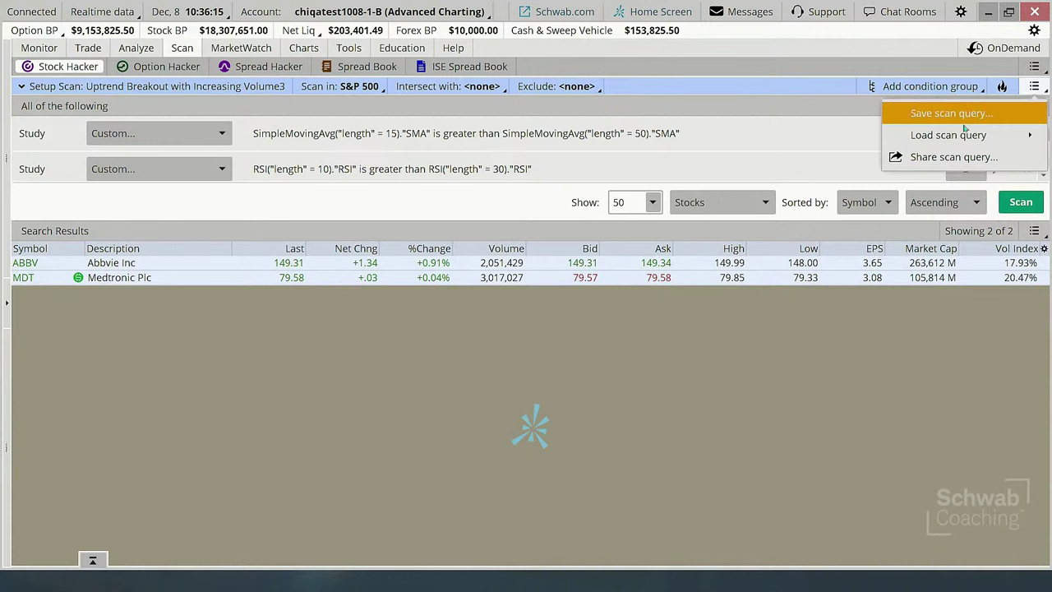
click(959, 159)
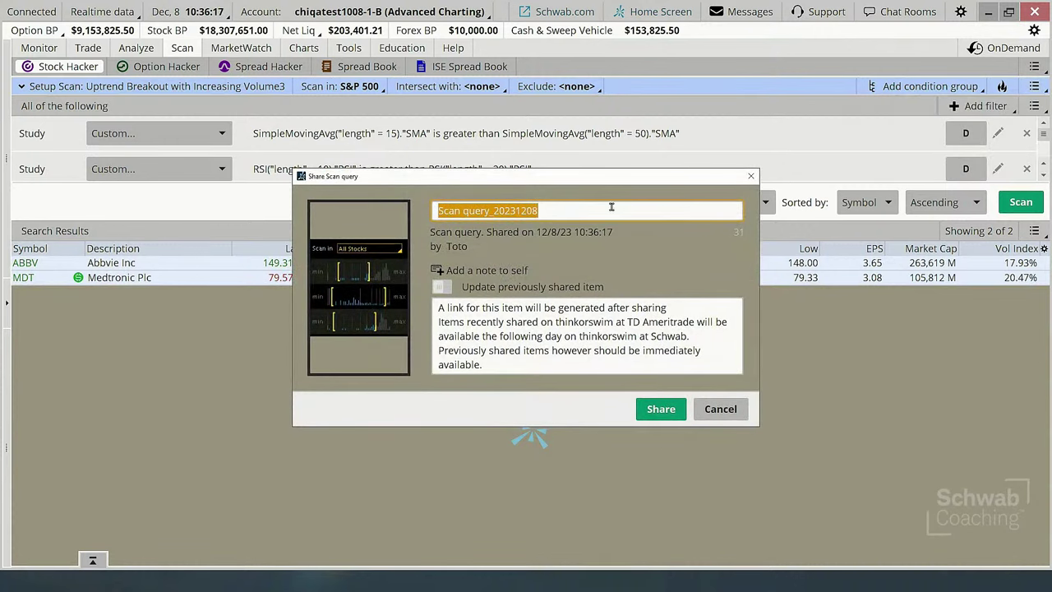
click(557, 207)
drag(557, 207, 390, 212)
key(BackSpace)
text(uptrend )
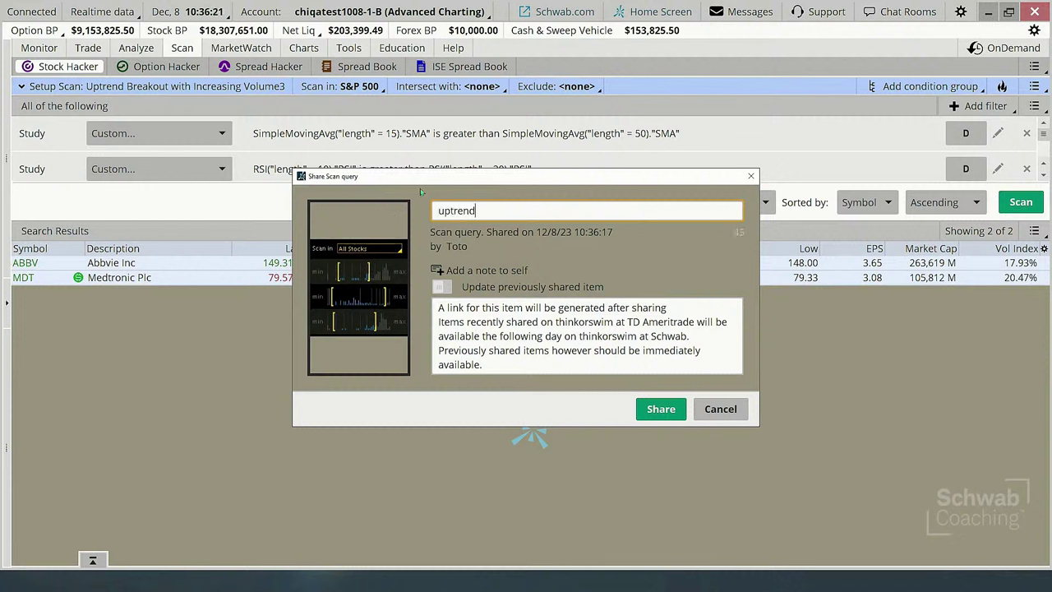
text(b/o)
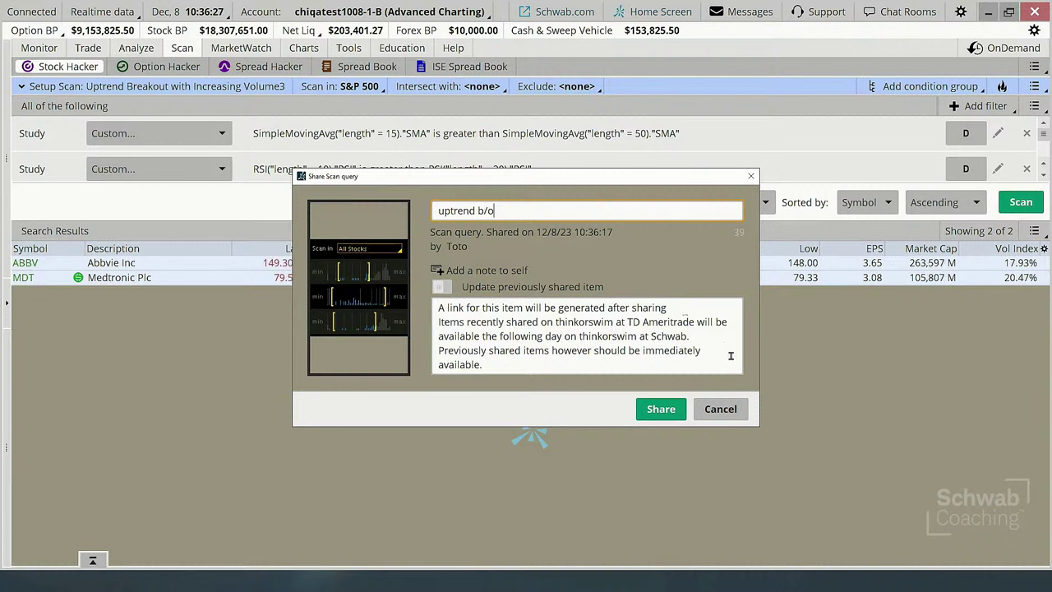
click(671, 408)
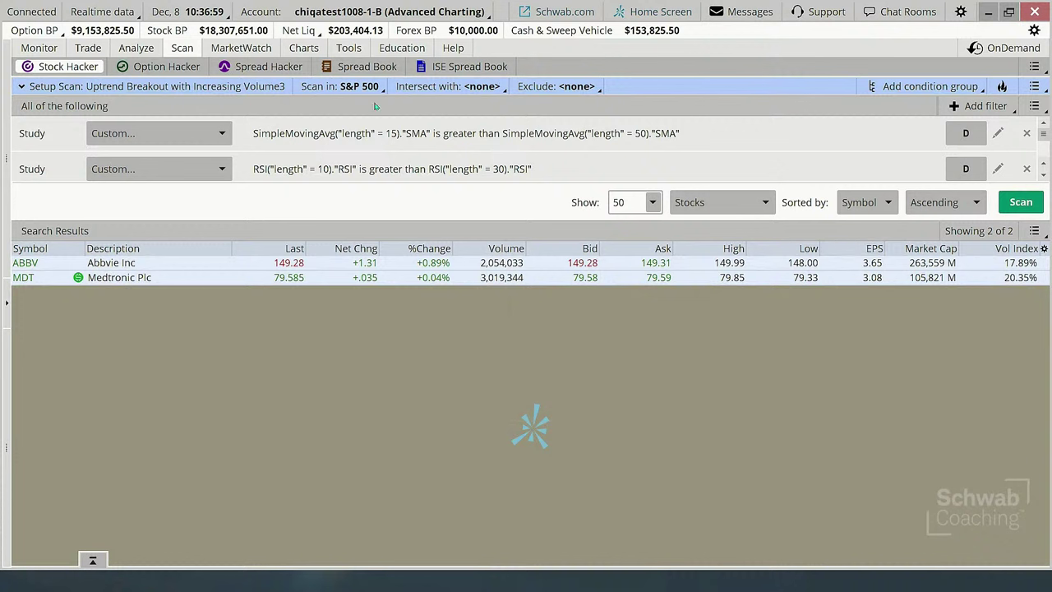
Set the uptrend breakout scan to search the S&P 100 and run it
click(358, 87)
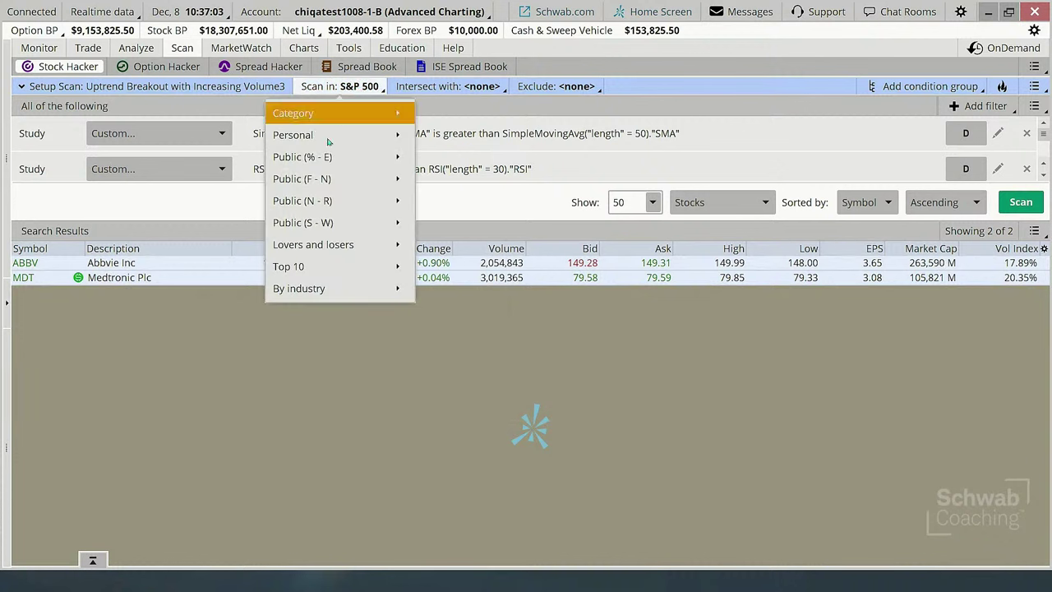
mouse_move(315, 183)
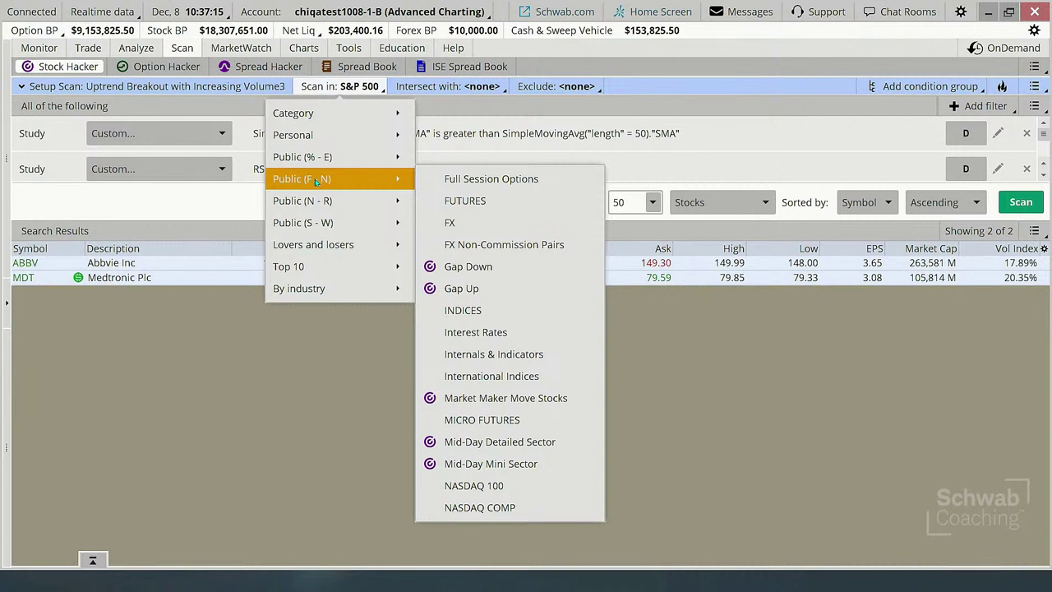
mouse_move(319, 215)
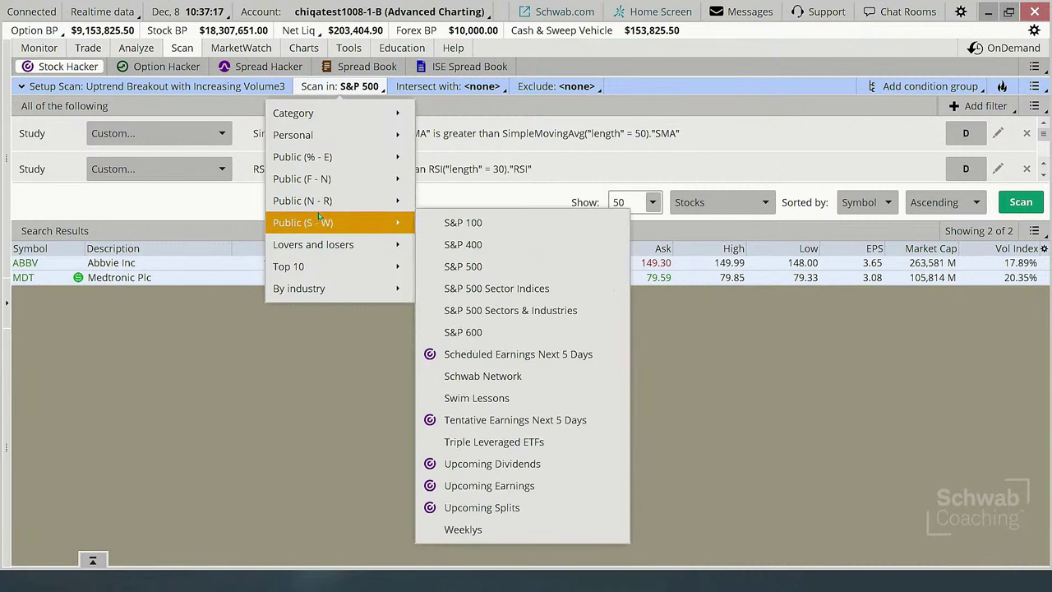
click(466, 222)
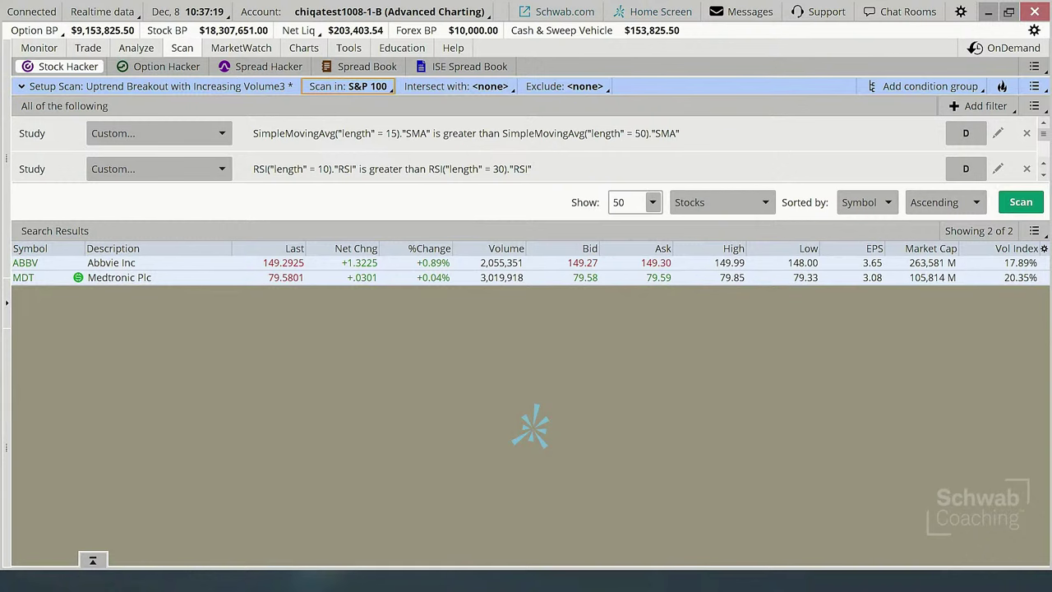
click(1028, 210)
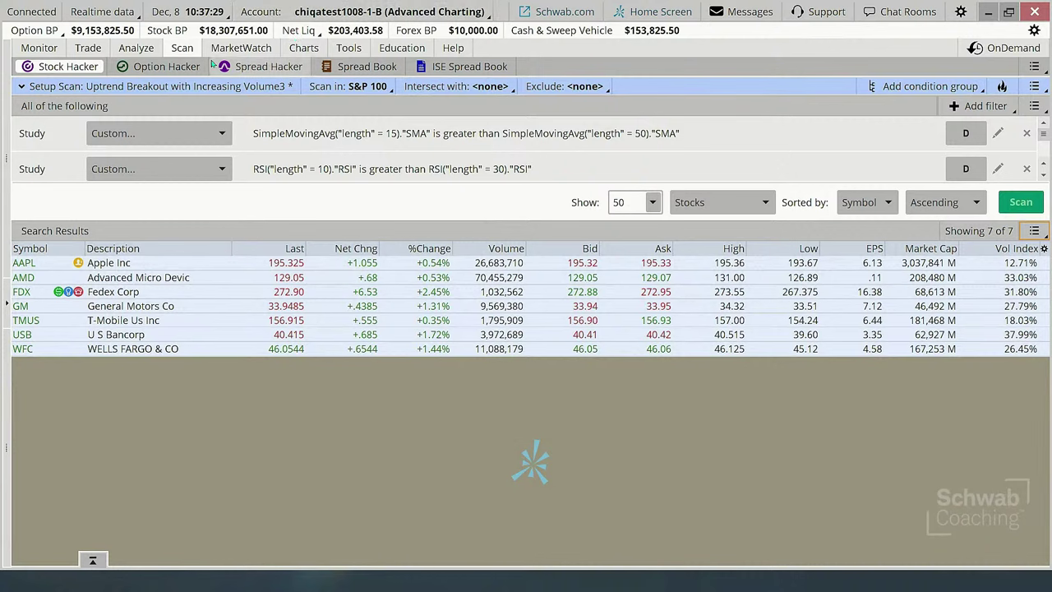
Return to the charts and load the FDX symbol in place of USB
click(302, 48)
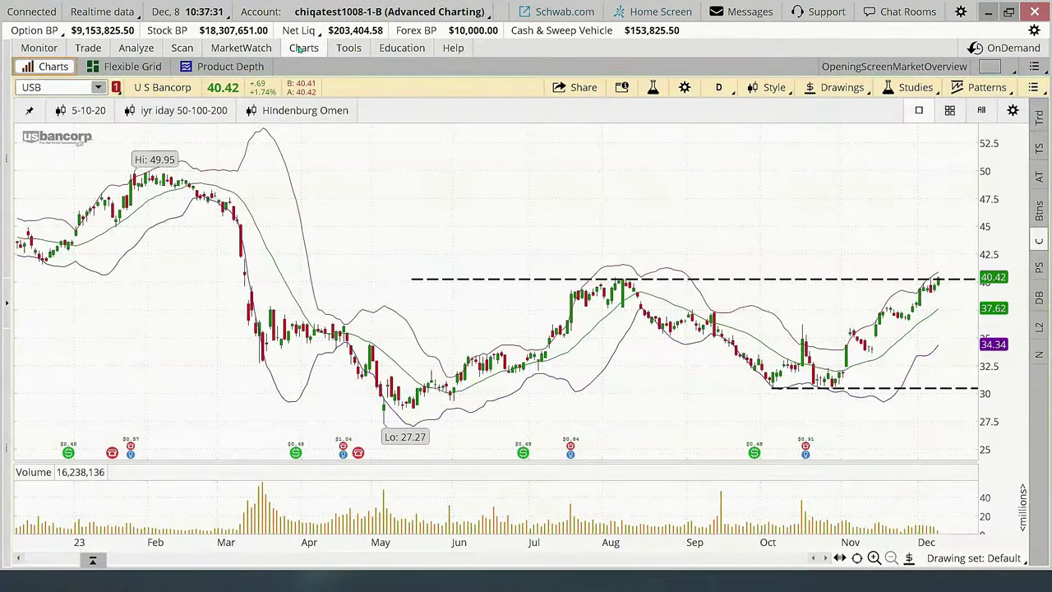
click(47, 87)
text(FDX)
key(Return)
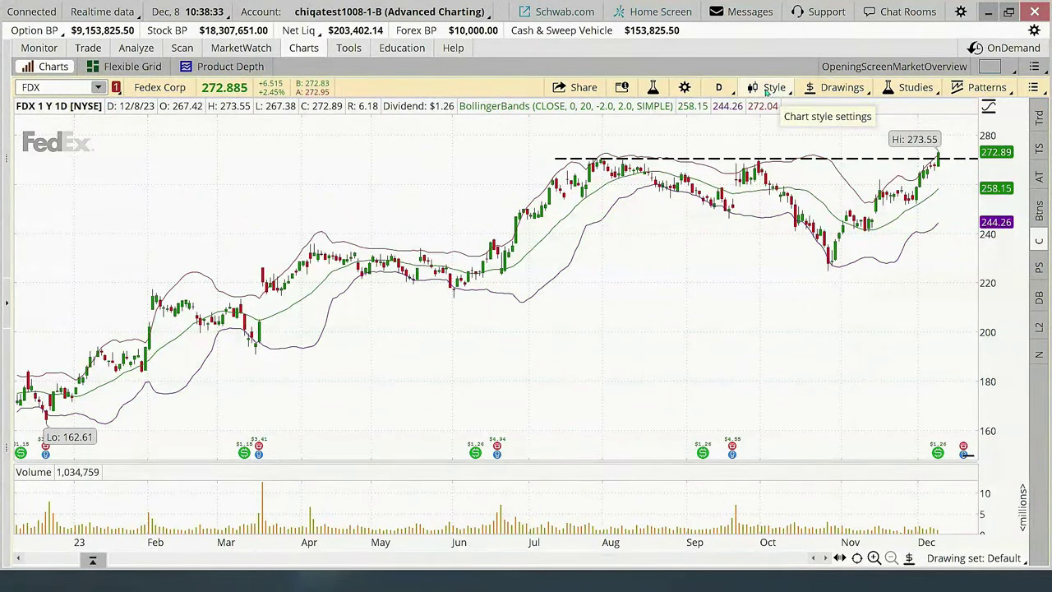
Switch the FDX chart to the three-year weekly time frame
click(719, 87)
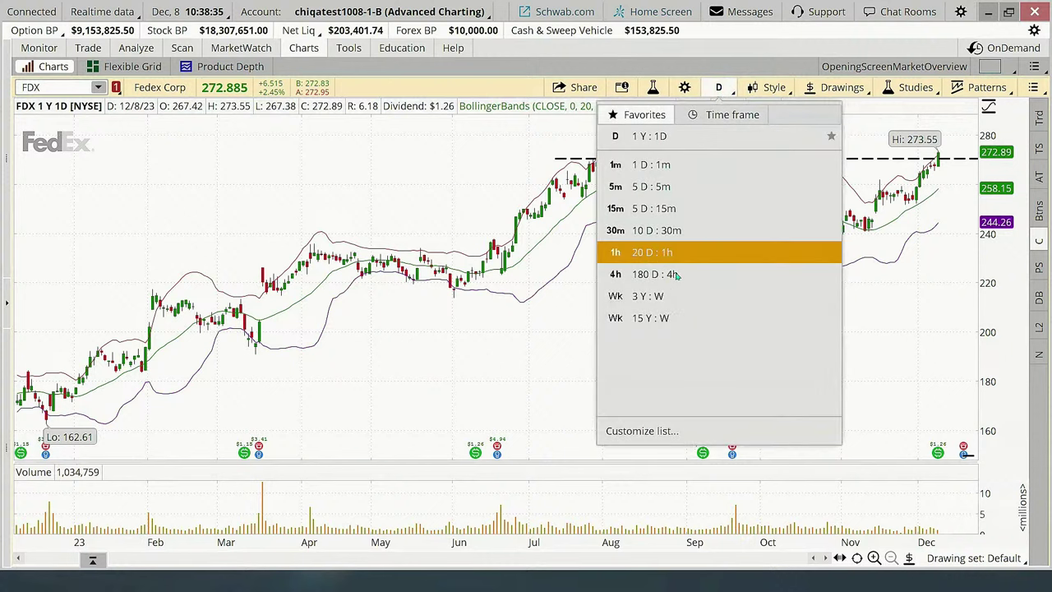
click(673, 298)
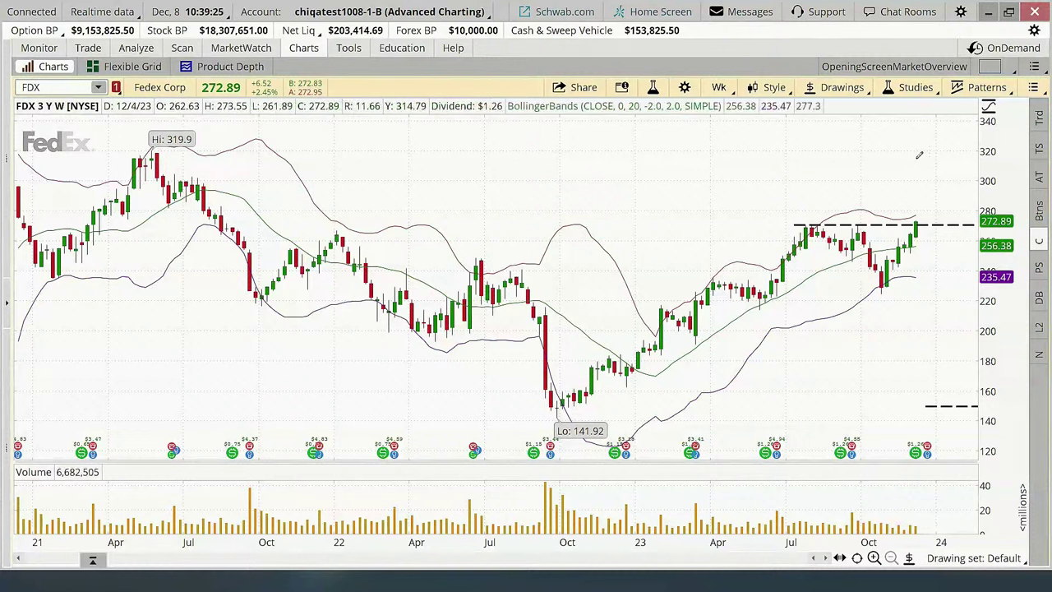
Find the OnBalanceVolume study and add it below the FDX chart alongside the Bollinger Bands
click(907, 95)
click(869, 166)
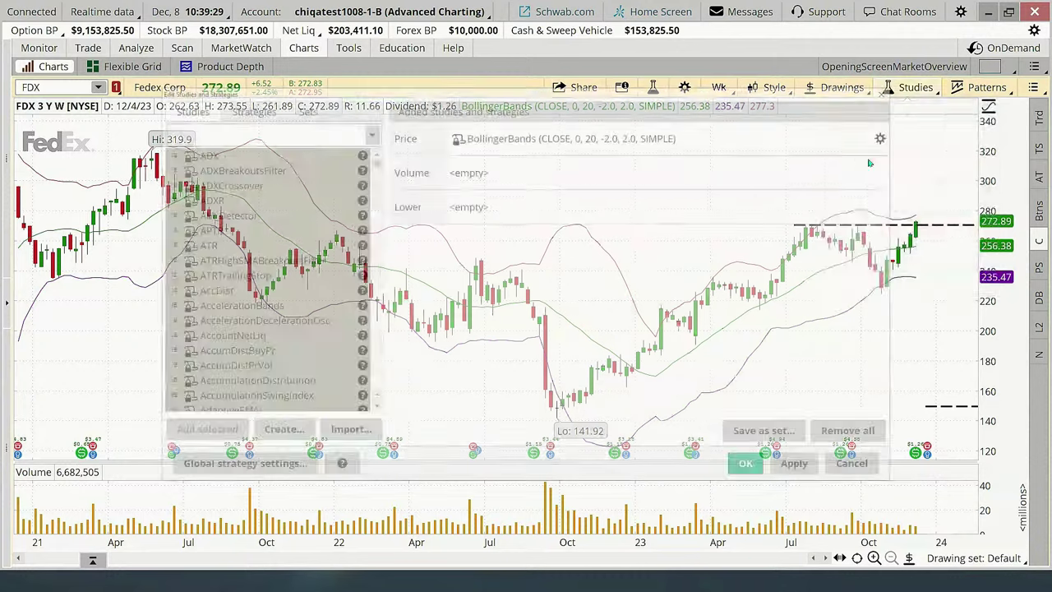
click(206, 135)
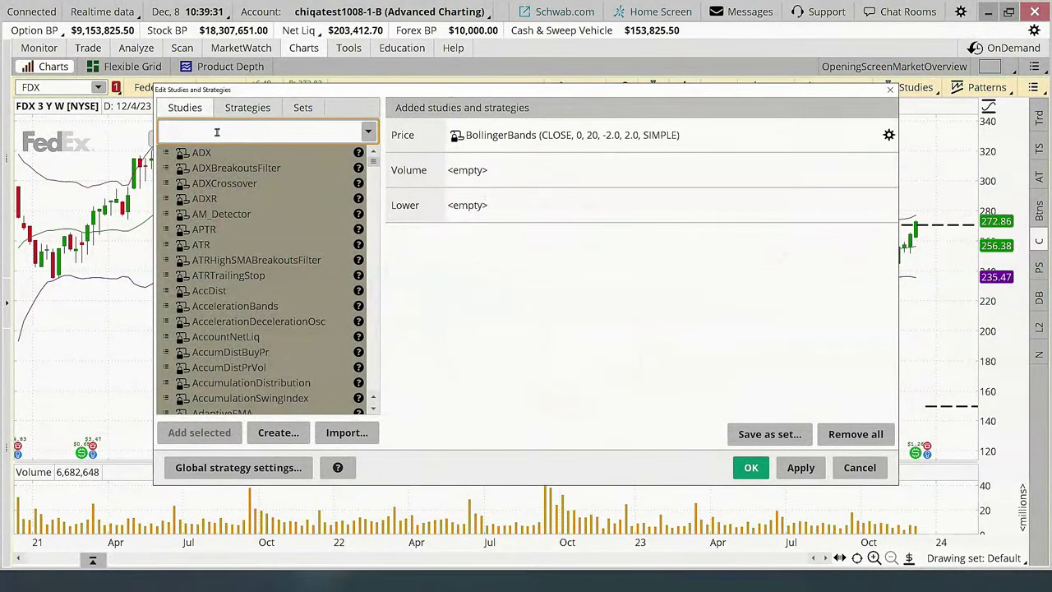
text(pn)
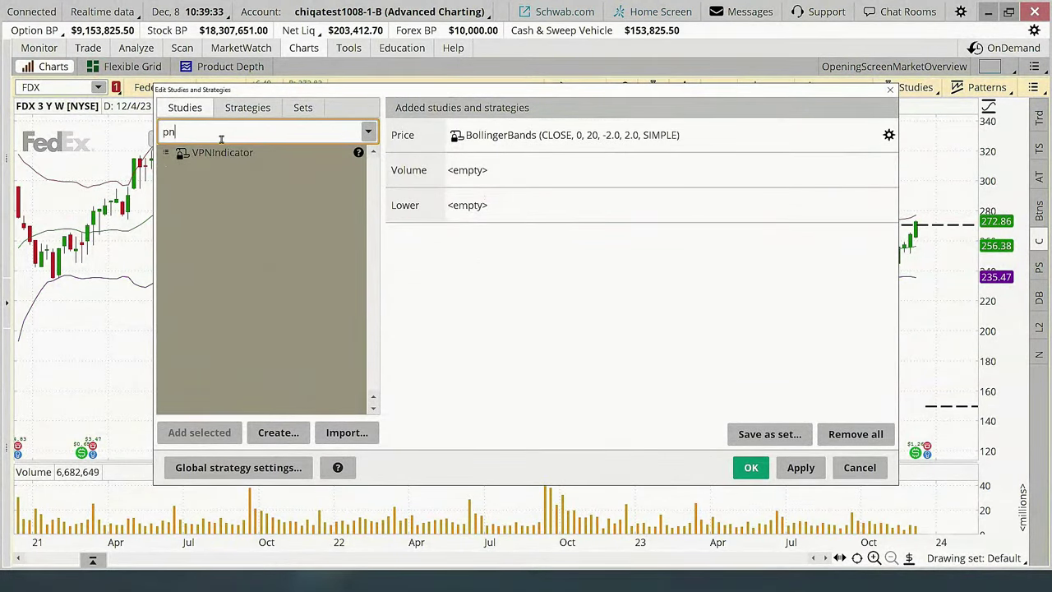
key(BackSpace)
key(BackSpace)
text(on)
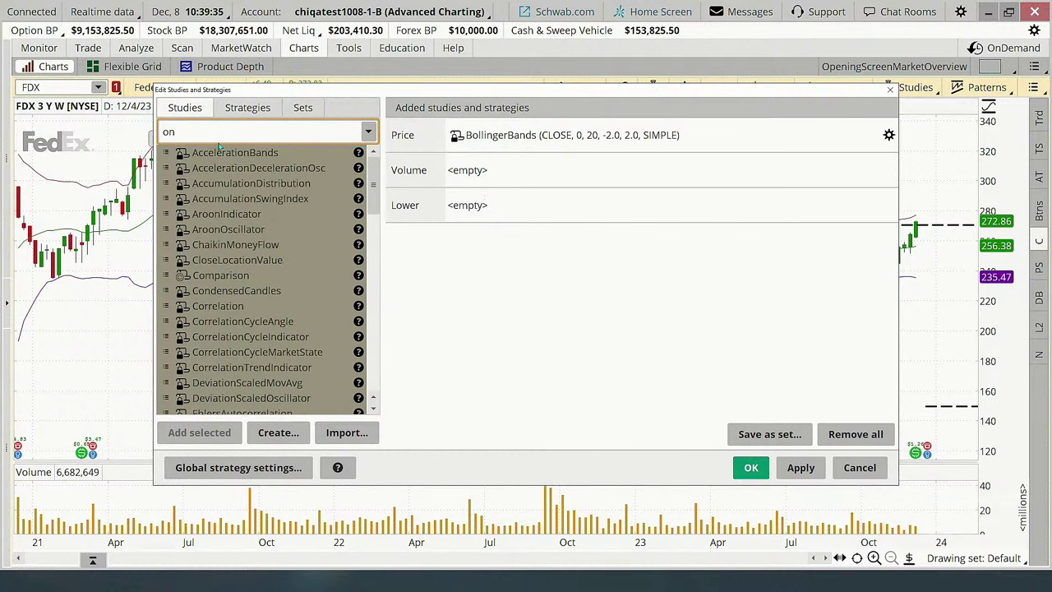
text( bb)
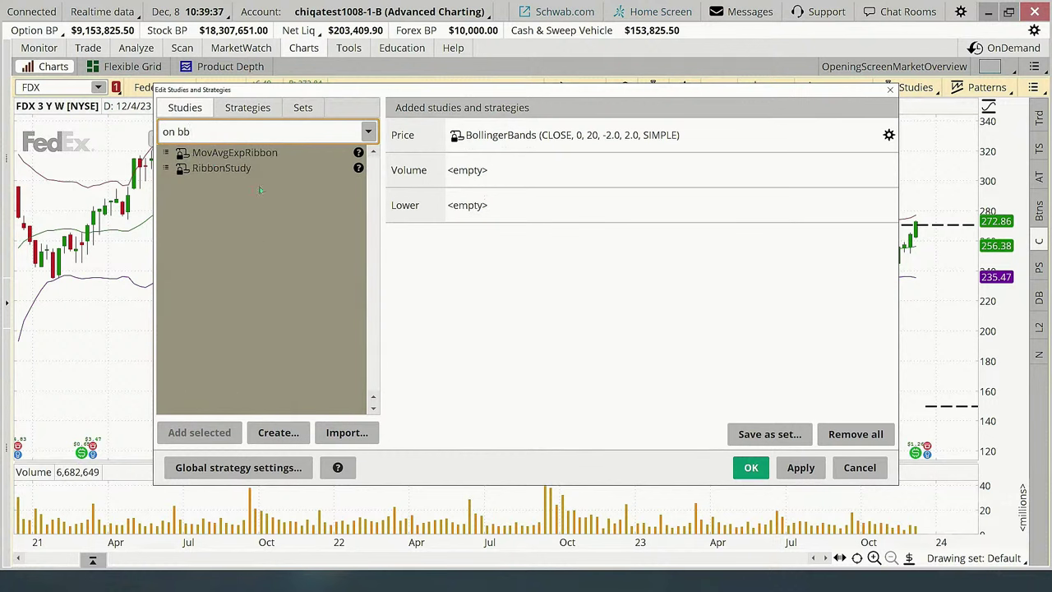
key(BackSpace)
key(BackSpace)
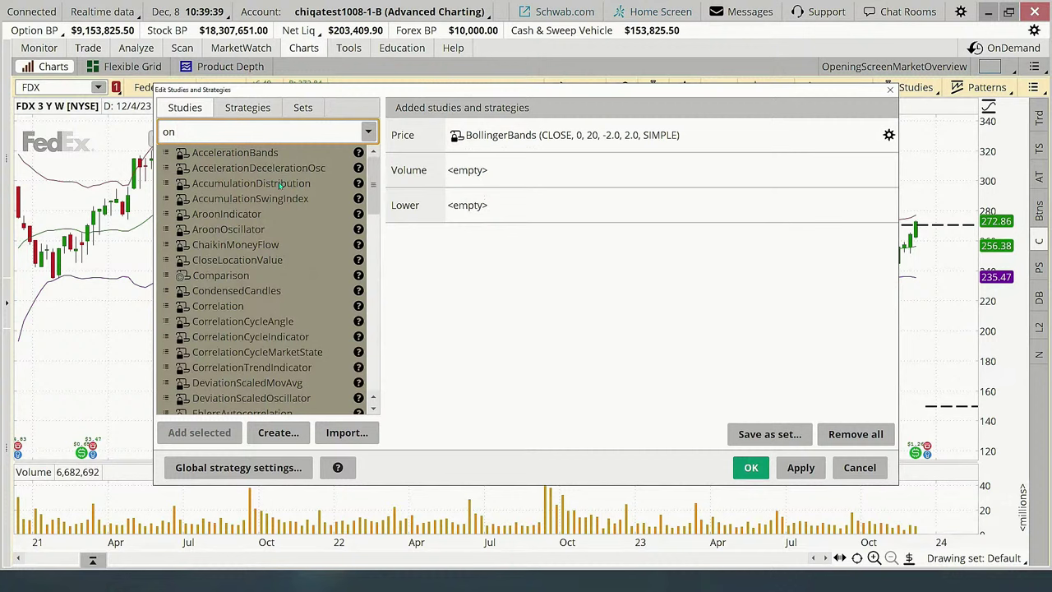
text(ba)
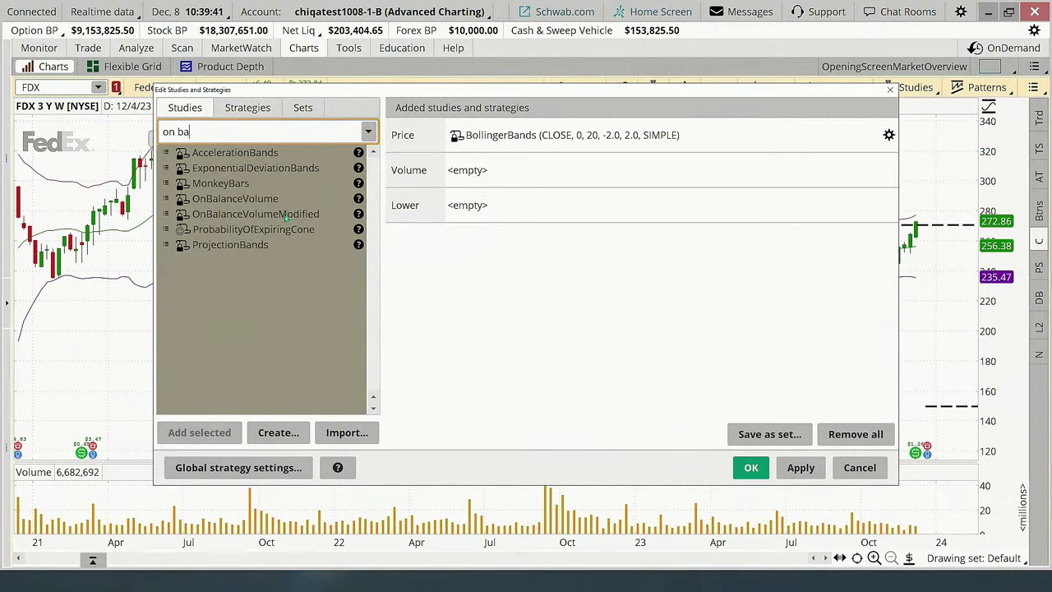
click(261, 198)
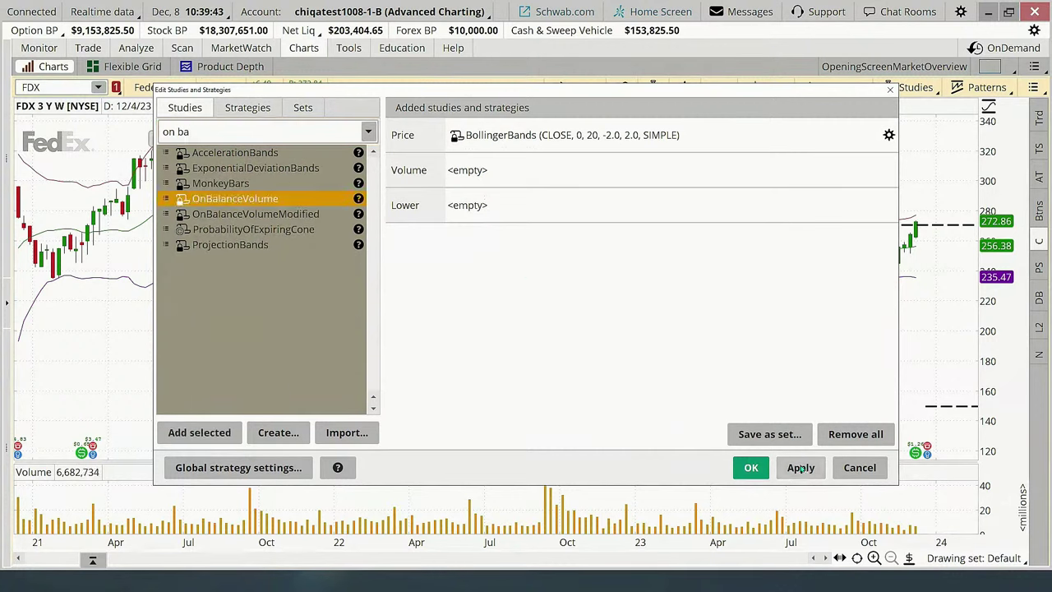
click(212, 432)
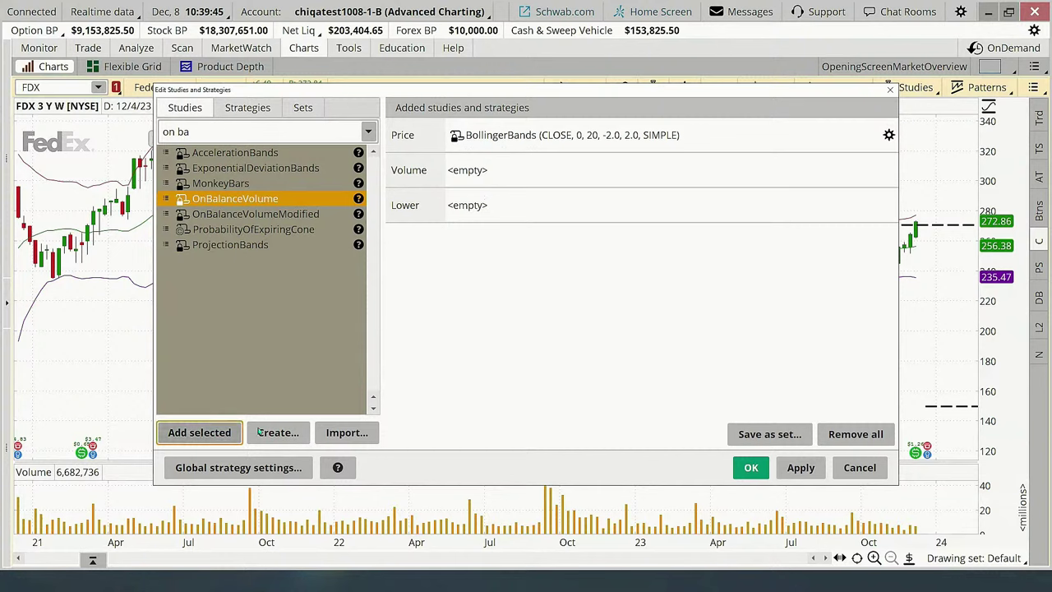
click(801, 468)
click(750, 468)
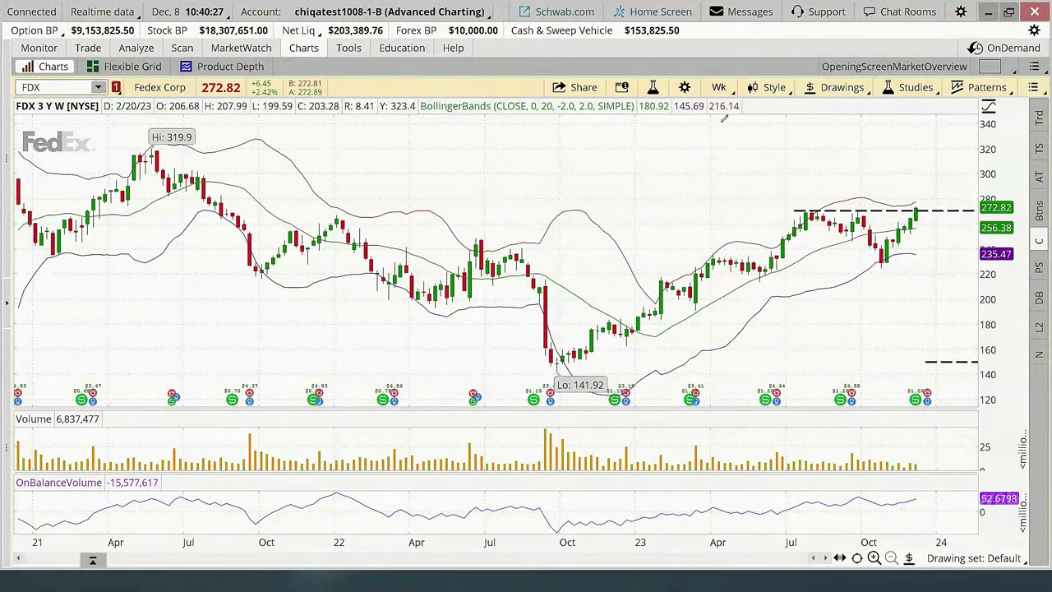
Return the FDX chart to the one-year daily time frame and compress its price scale vertically
click(718, 87)
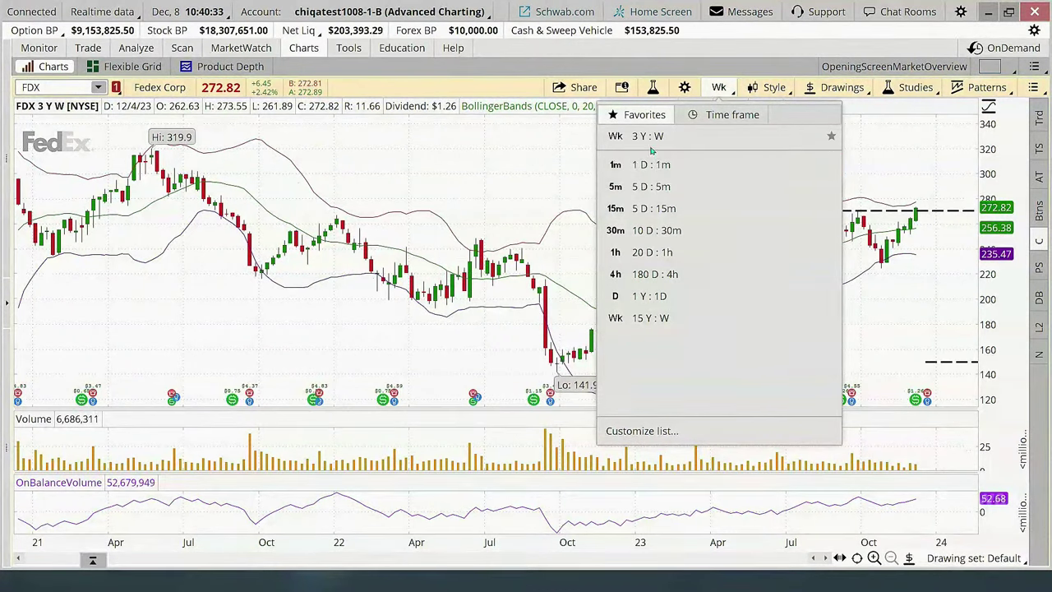
click(653, 299)
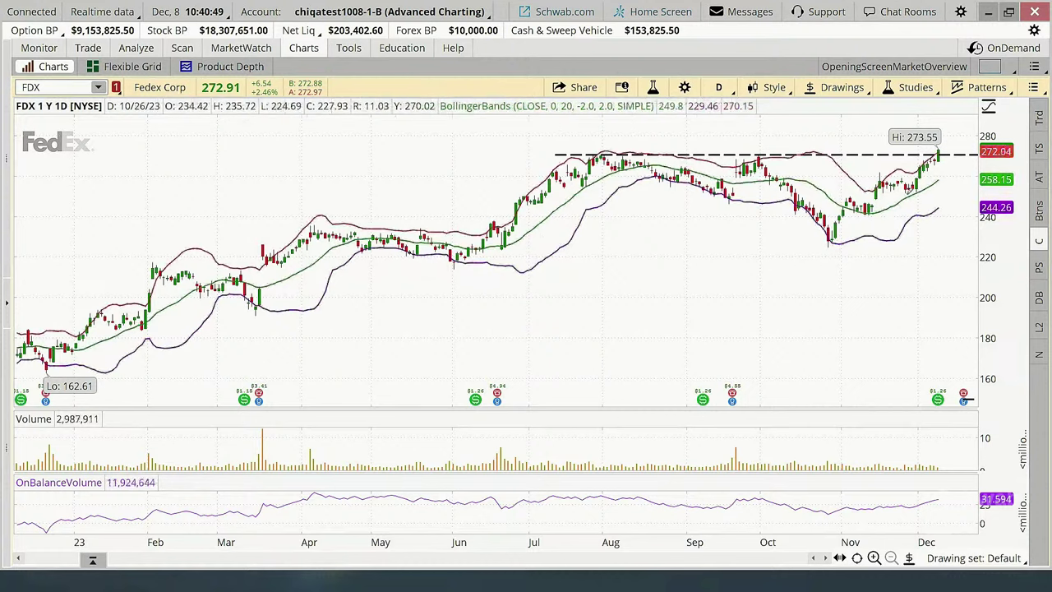
drag(989, 238, 990, 257)
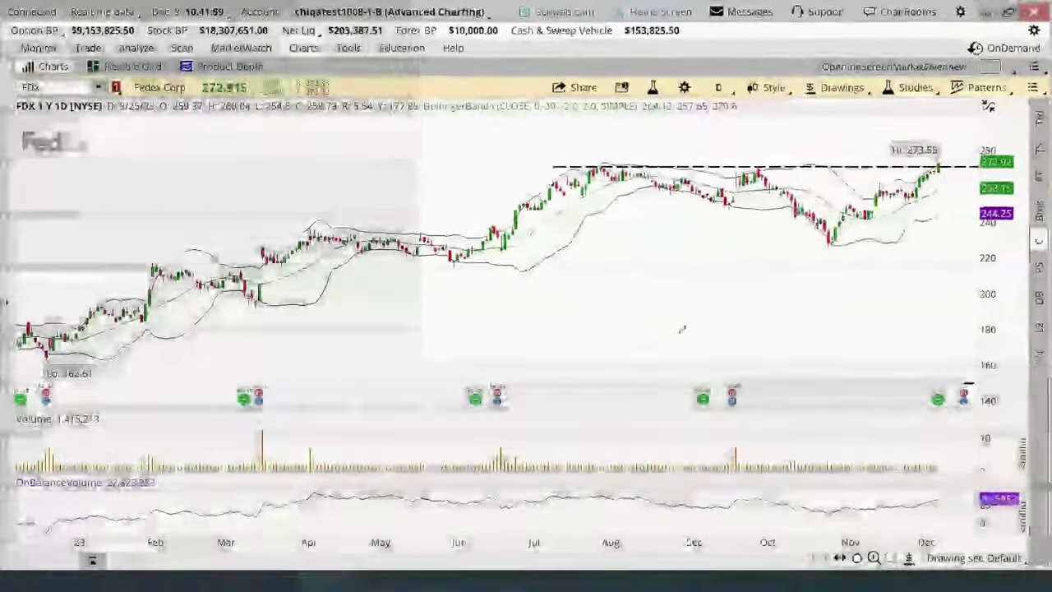
Create a custom FDX sell order with a stop and set its quantity to 30 shares
right_click(681, 328)
mouse_move(738, 407)
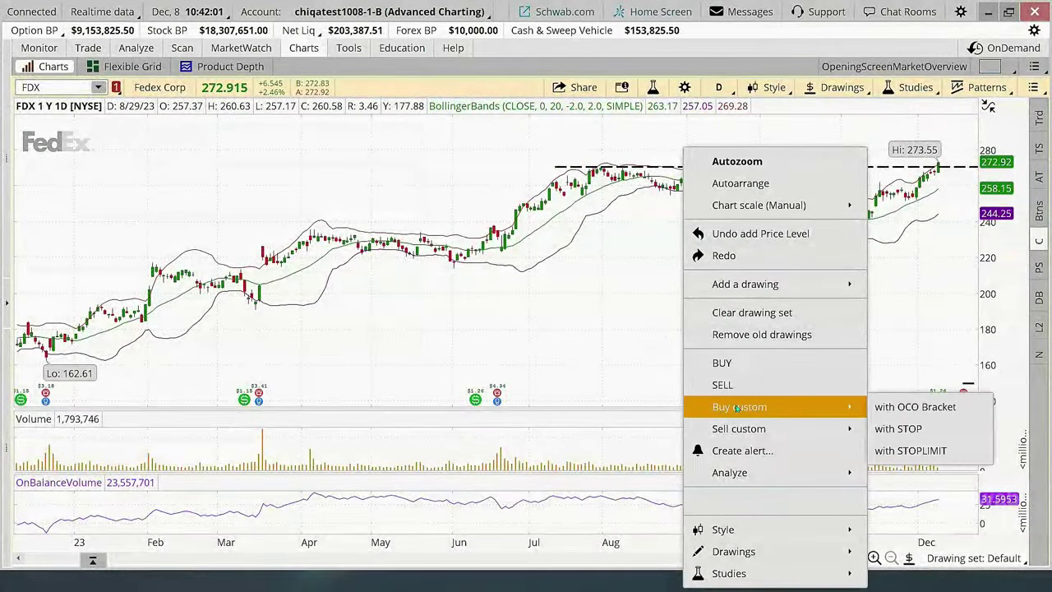
mouse_move(834, 428)
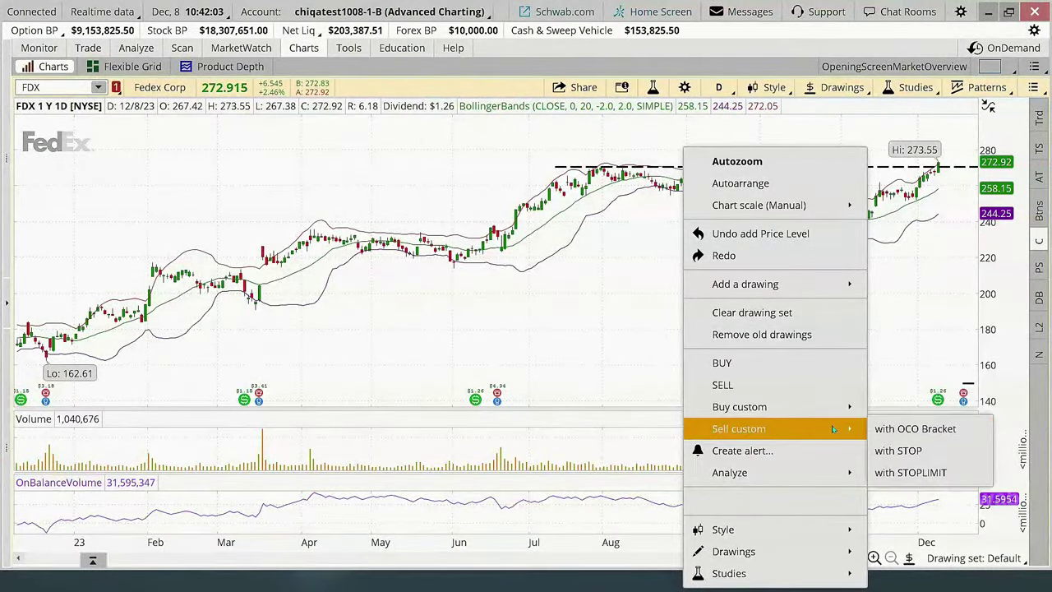
click(887, 451)
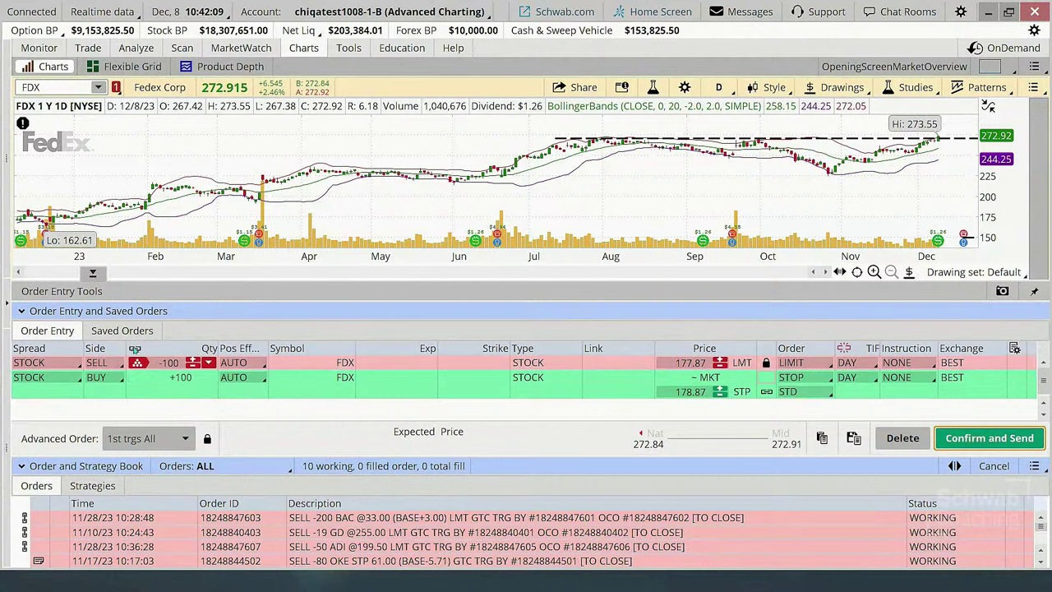
click(169, 363)
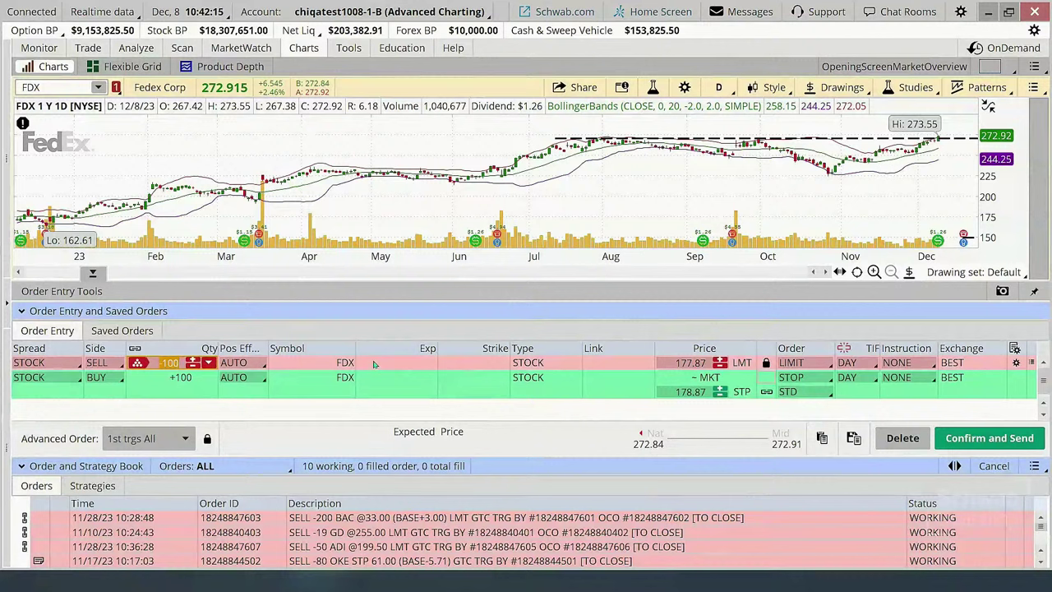
text(30)
Set the order type of the triggered FDX buy leg to MARKET
click(105, 378)
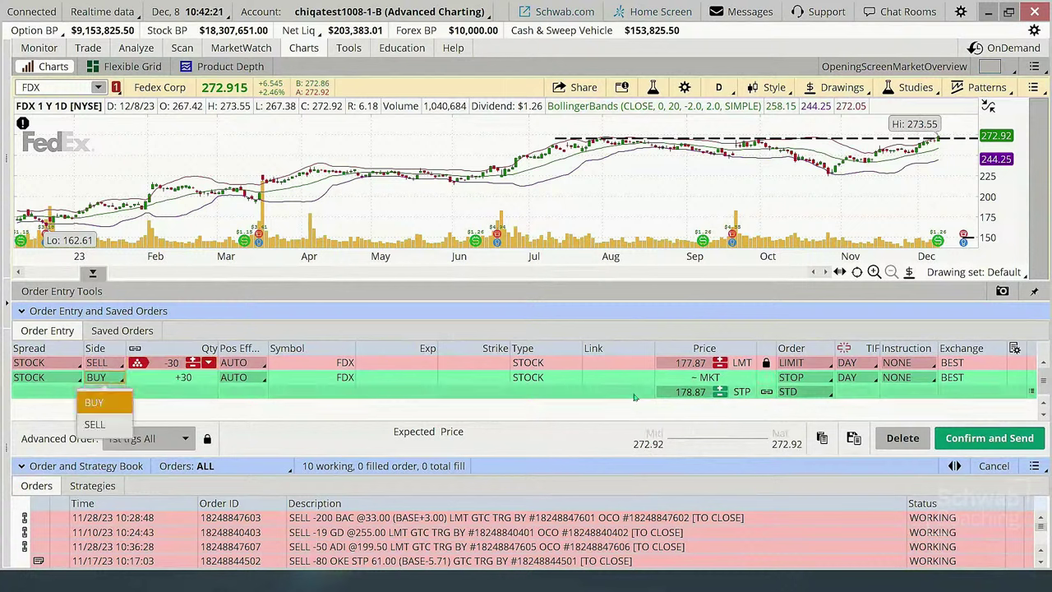
click(802, 377)
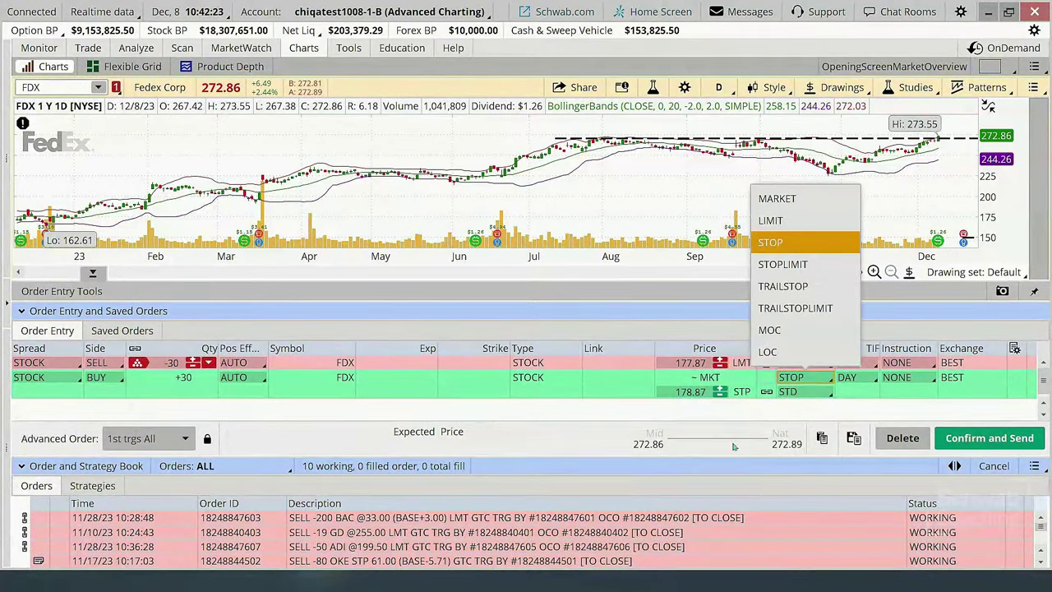
click(724, 410)
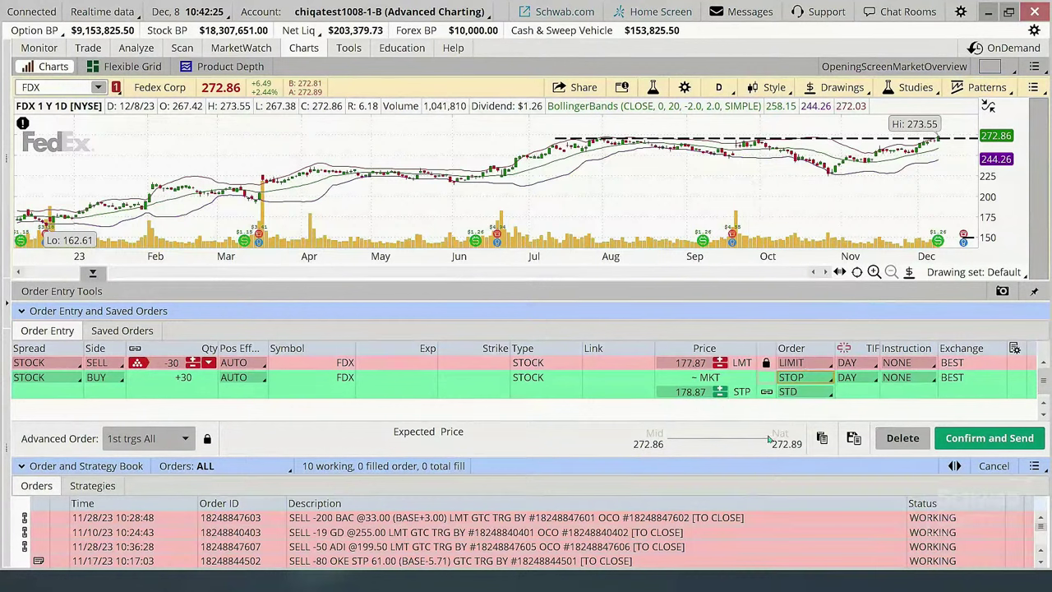
click(813, 377)
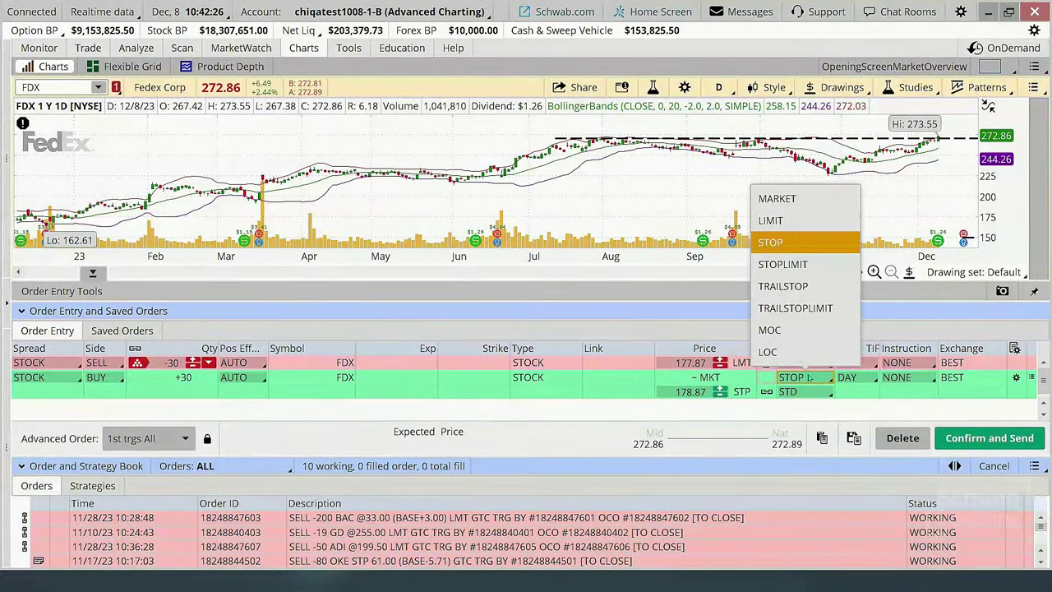
click(809, 197)
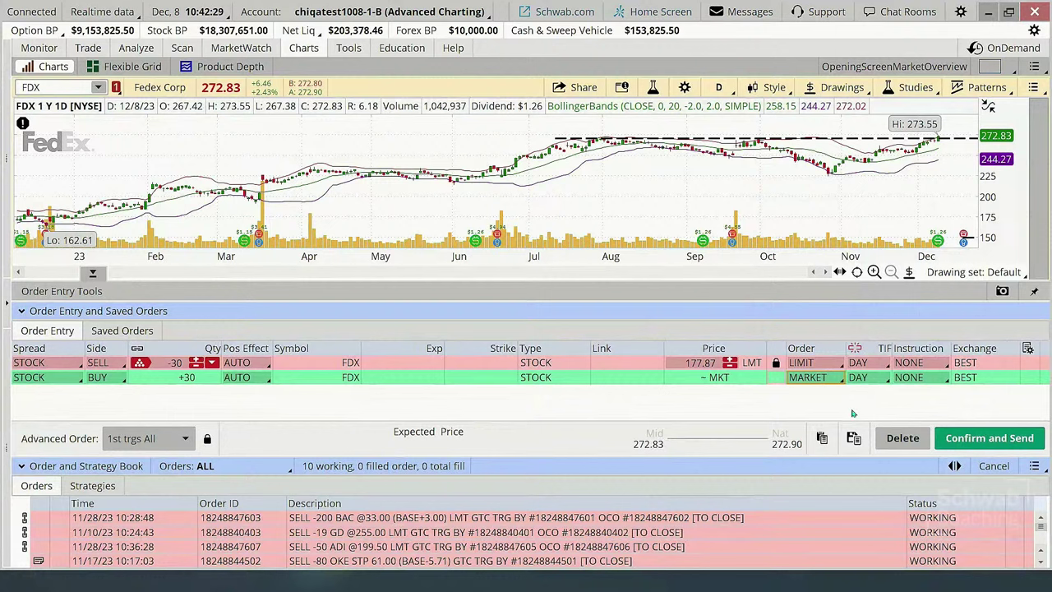
Set the FDX sell leg's limit price to 258 and its time in force to GTC
click(821, 362)
click(678, 363)
drag(678, 363, 717, 363)
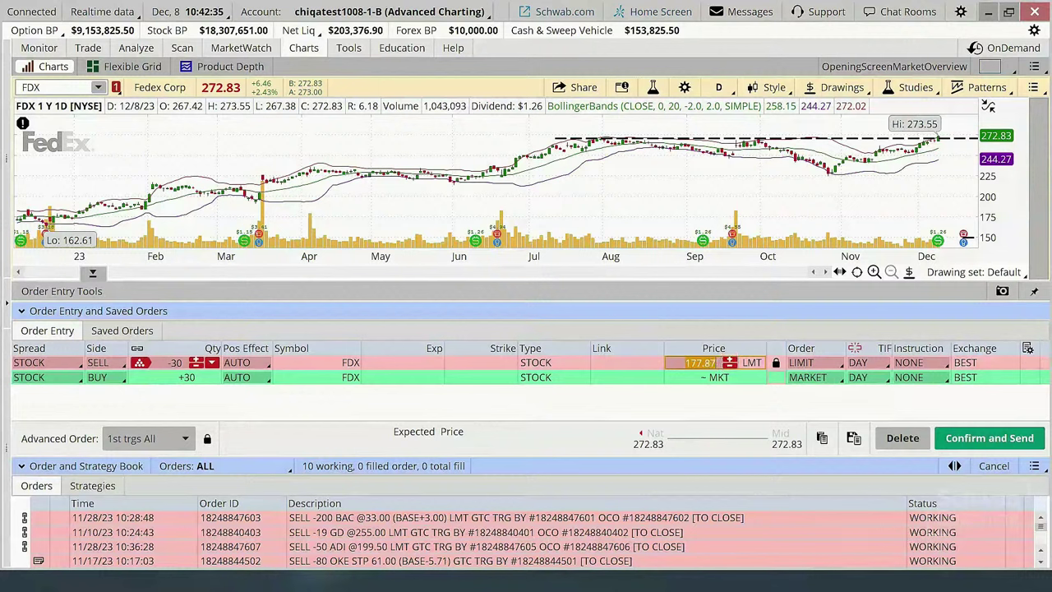
text(258)
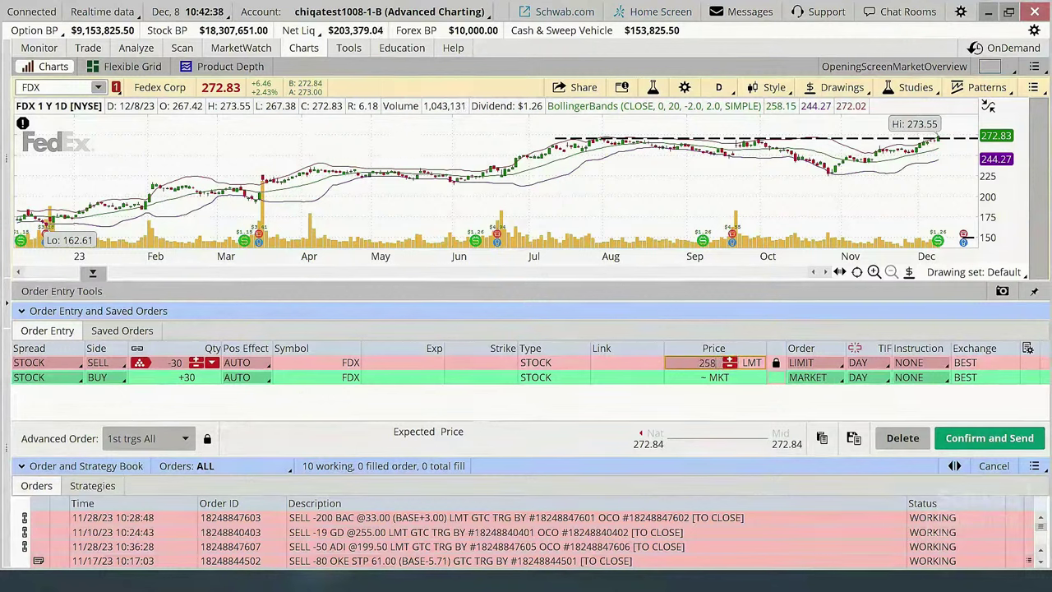
click(863, 362)
click(846, 410)
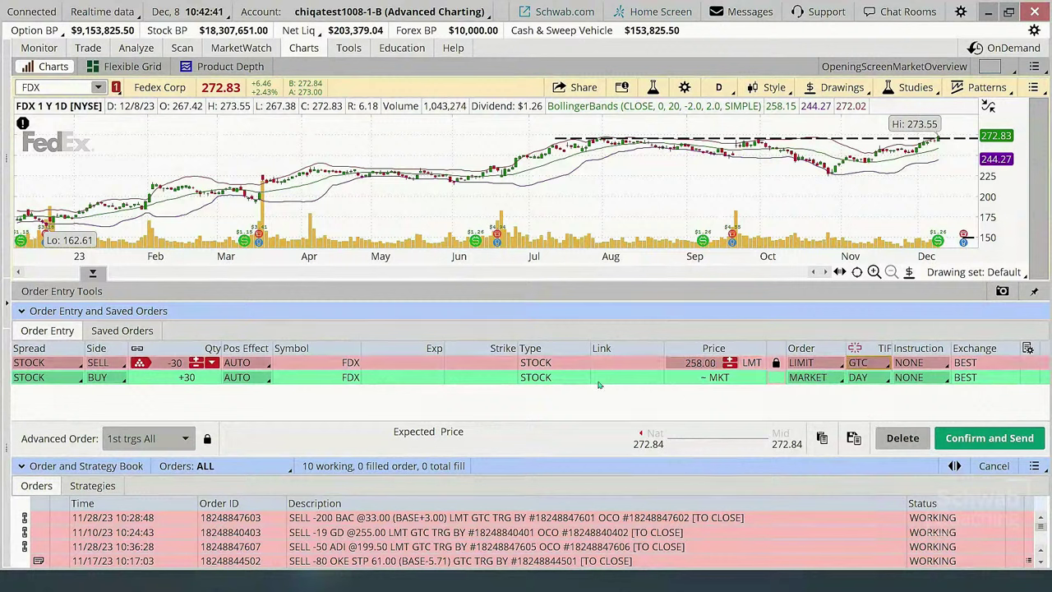
Review the two-leg FDX order in the confirmation dialog and try to send it
click(984, 440)
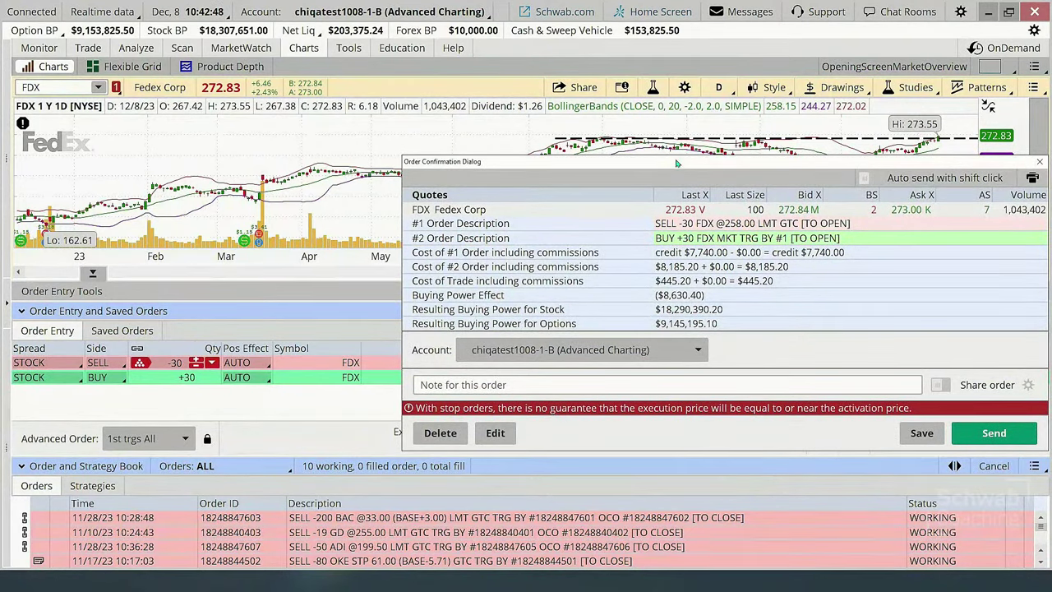
drag(677, 164, 511, 151)
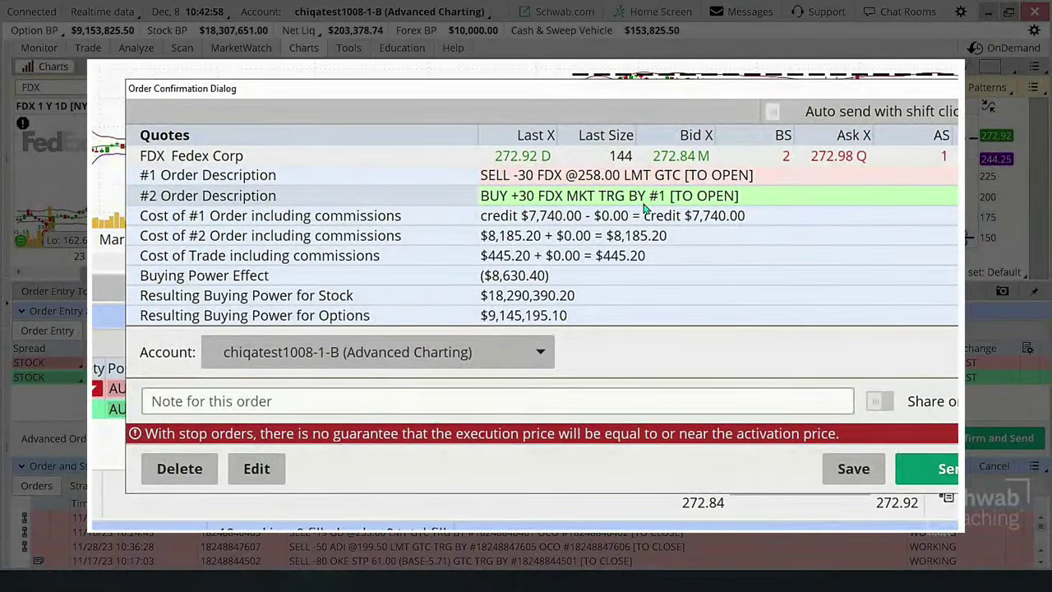
click(939, 470)
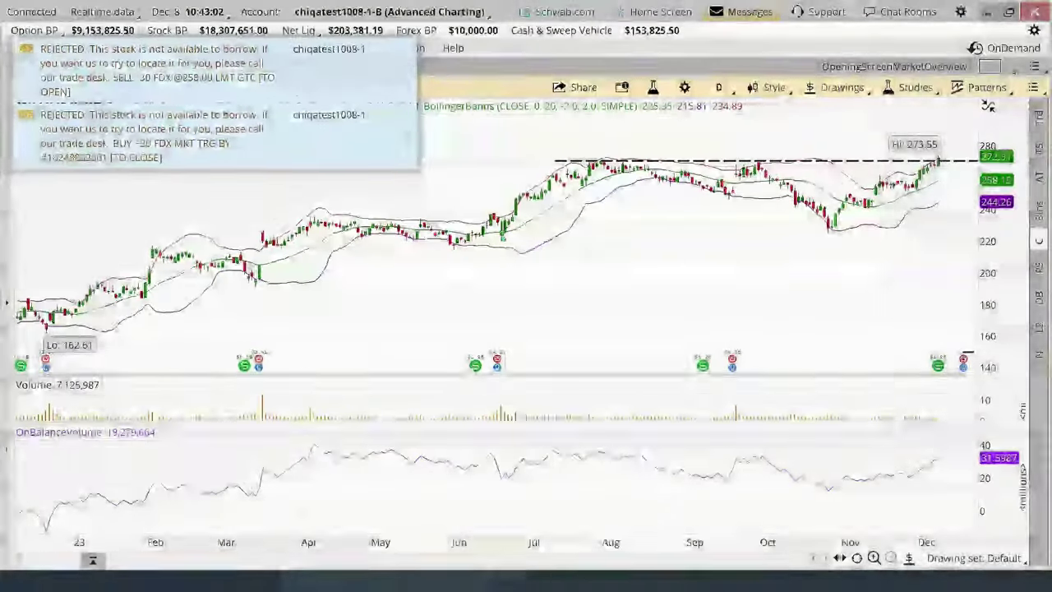
Create a custom FDX buy order with an OCO bracket and set its quantity to 30 shares
right_click(505, 238)
mouse_move(582, 355)
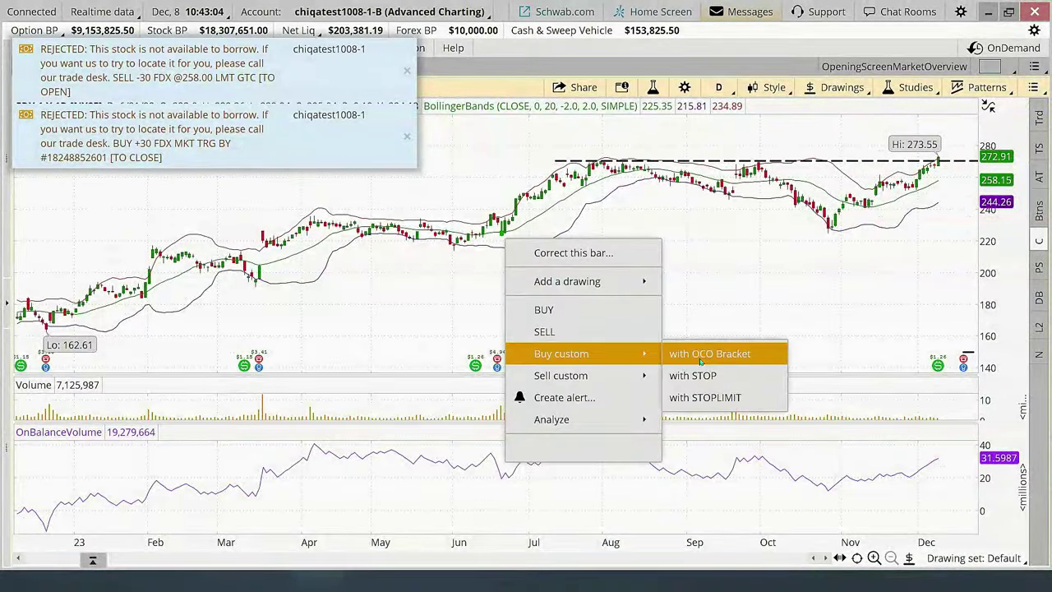
click(716, 353)
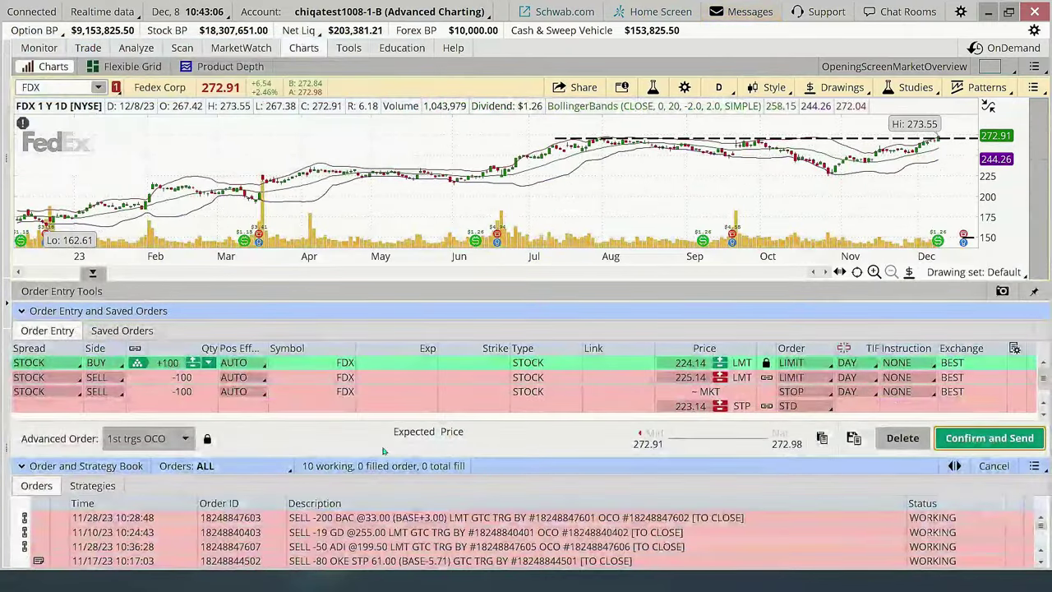
click(169, 363)
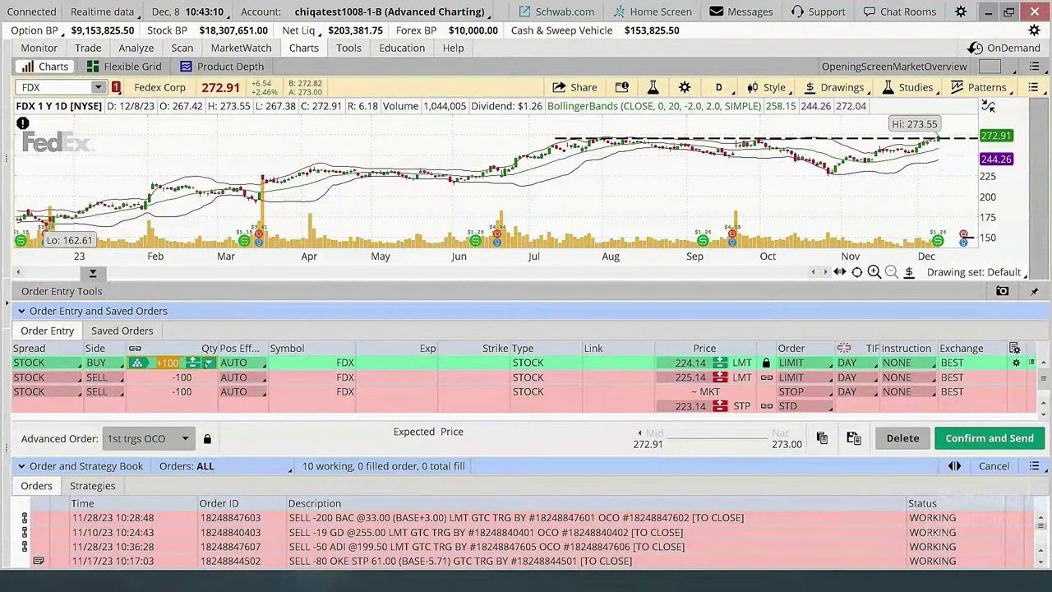
text(30)
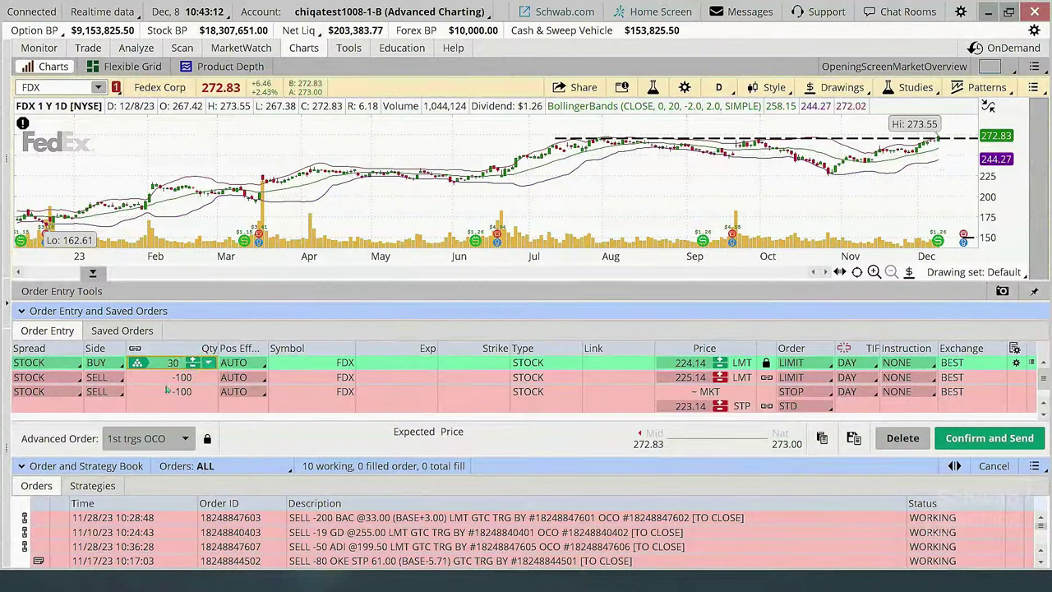
key(Return)
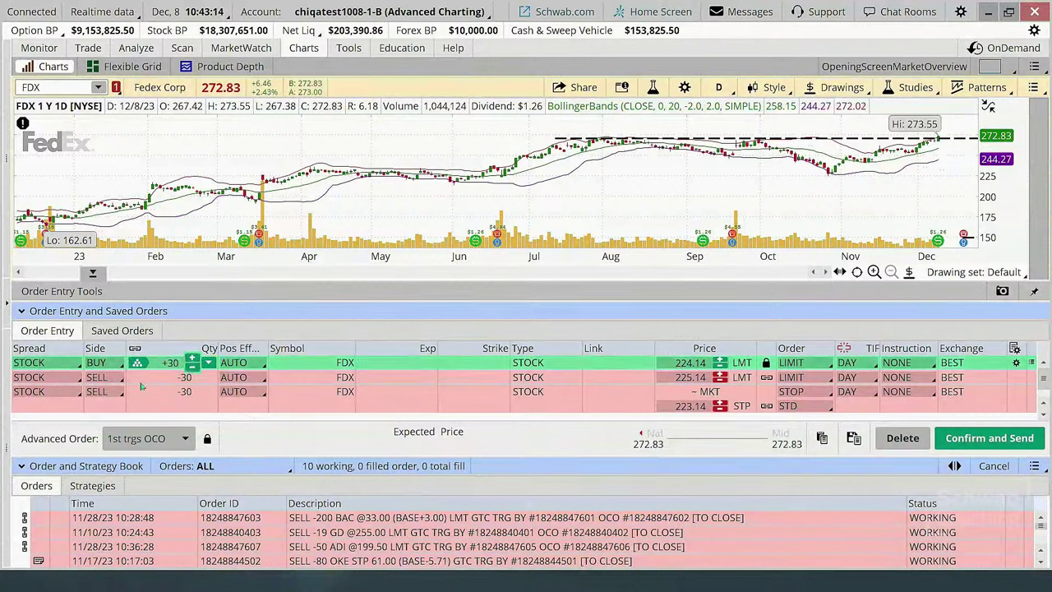
Set the limit price of the FDX limit sell leg to 258
click(693, 378)
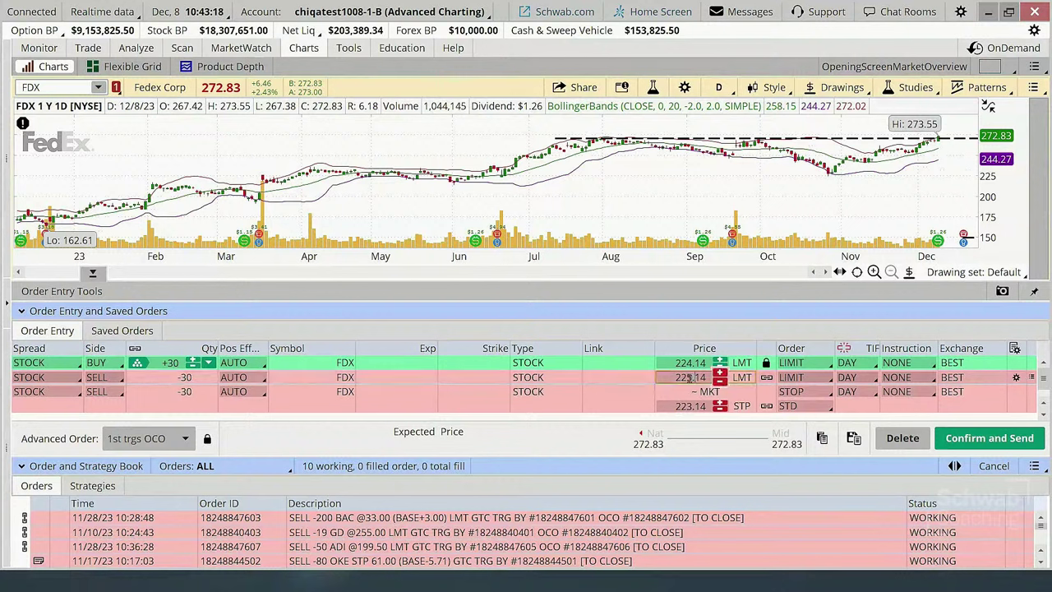
drag(672, 376, 708, 378)
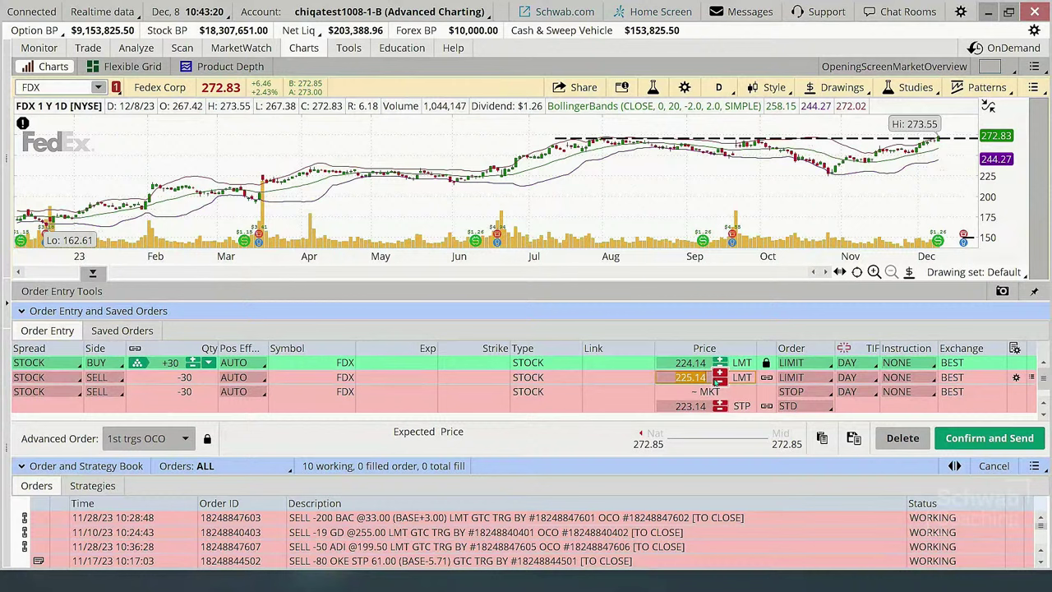
text(258)
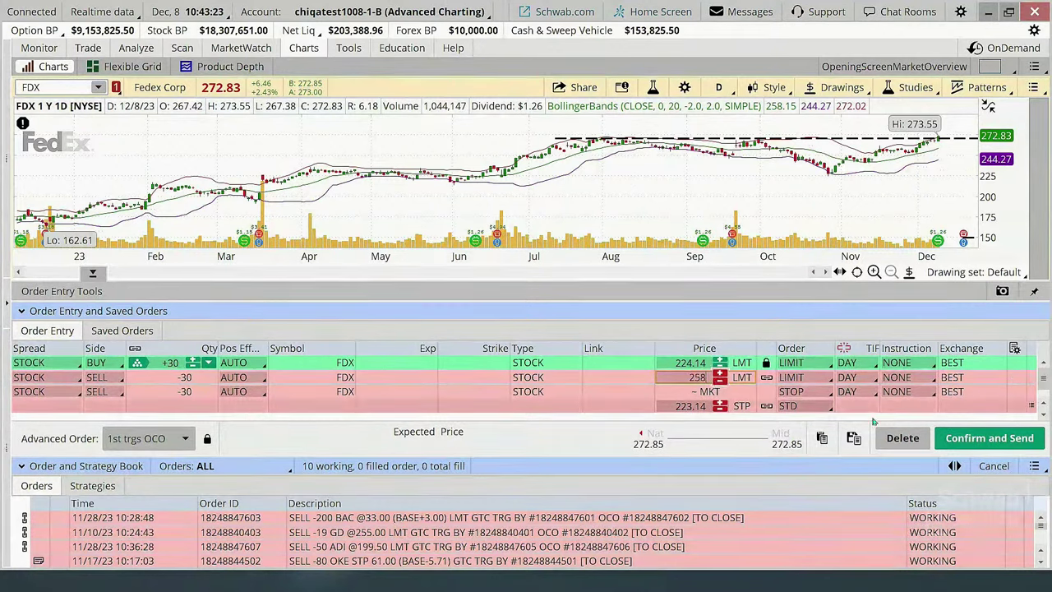
Set the FDX buy leg's order type to MARKET and keep LIMIT as the first sell leg's order type
click(807, 362)
click(793, 322)
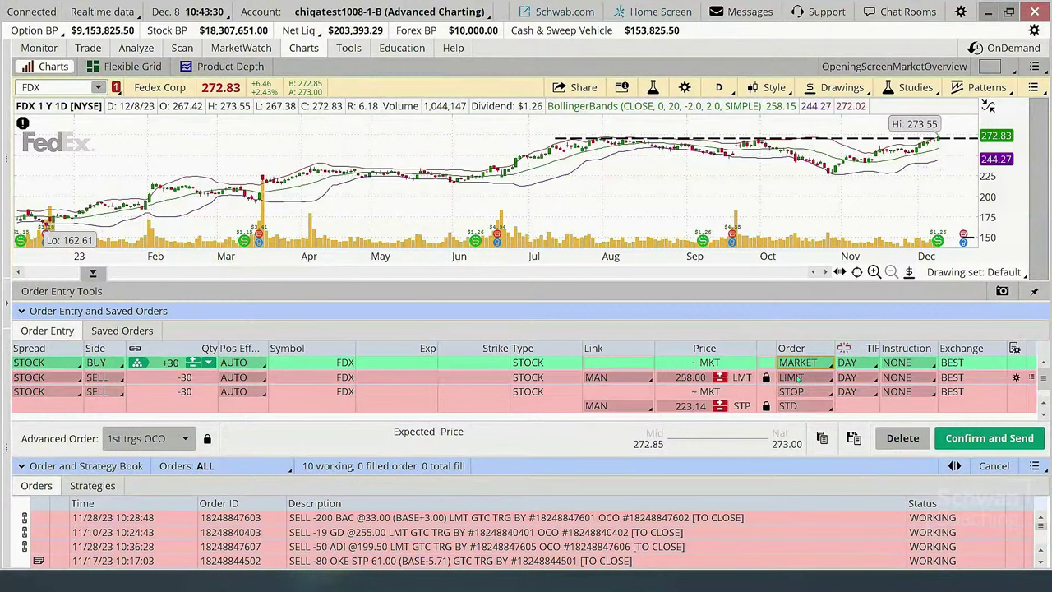
click(797, 378)
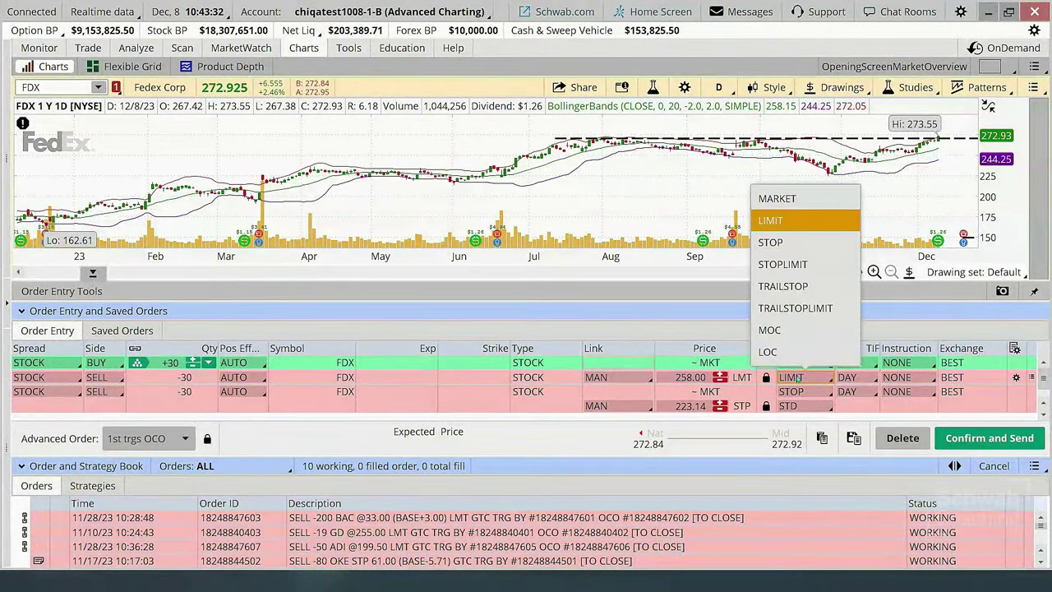
click(787, 222)
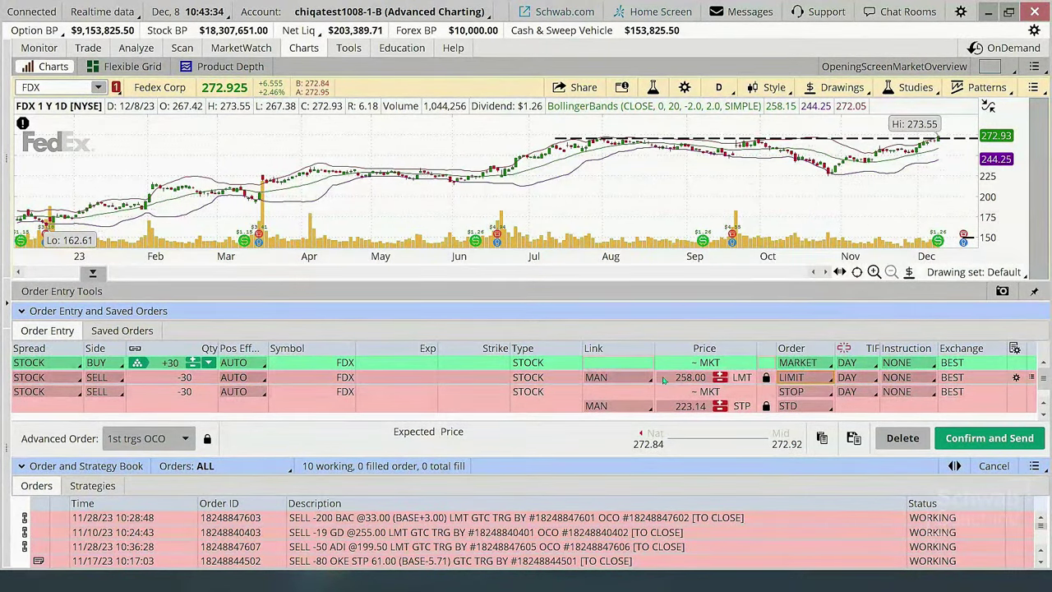
Set the FDX limit sell leg's price to 319 and the stop sell leg's price to 258
click(694, 377)
text(319)
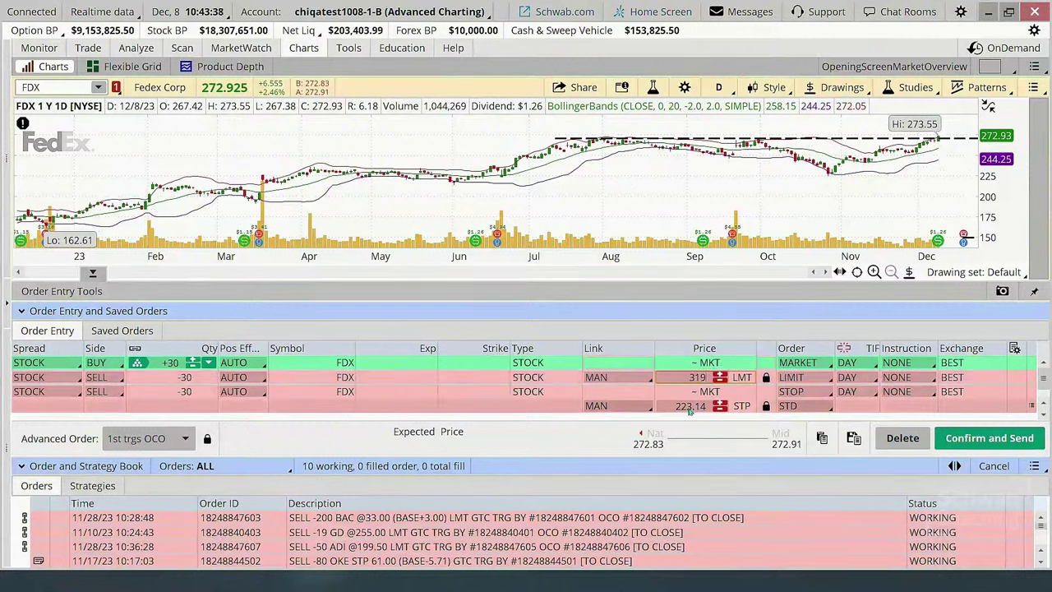
click(691, 406)
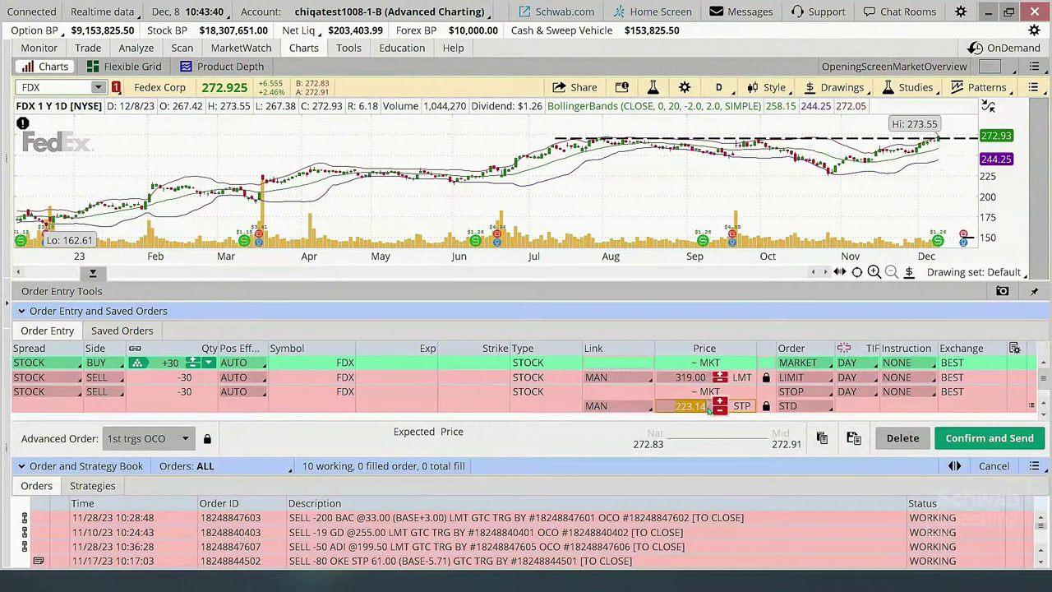
text(258)
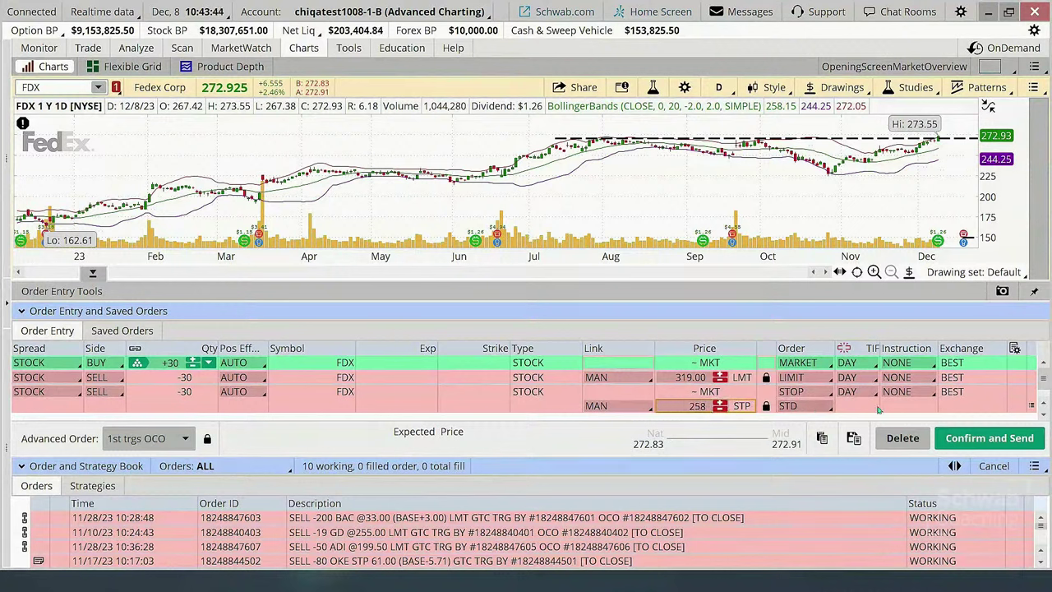
Set the time in force of both FDX sell legs, stop and limit, to GTC
click(855, 391)
click(852, 438)
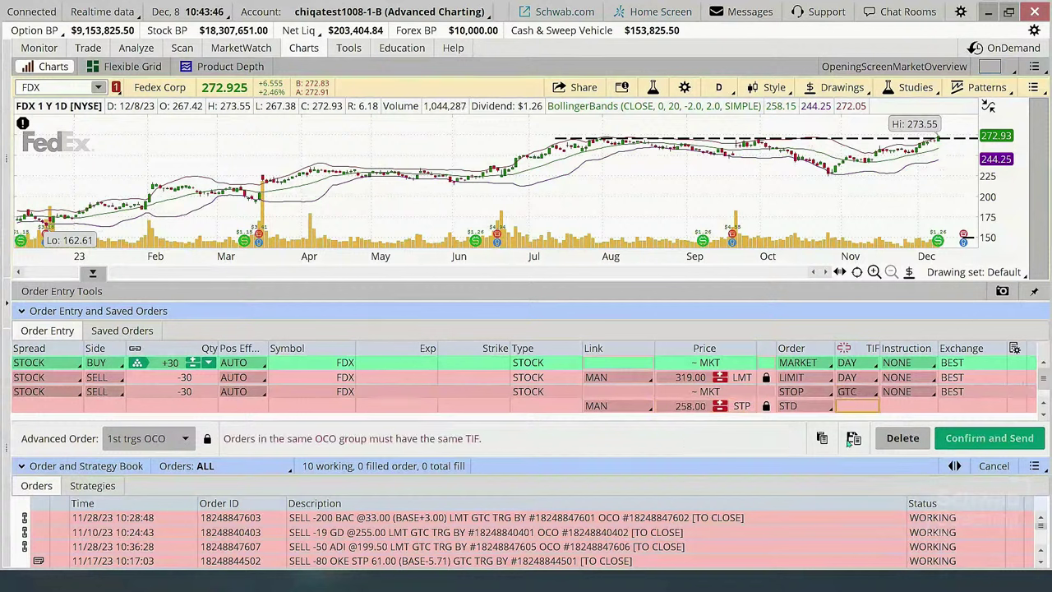
click(850, 379)
click(846, 424)
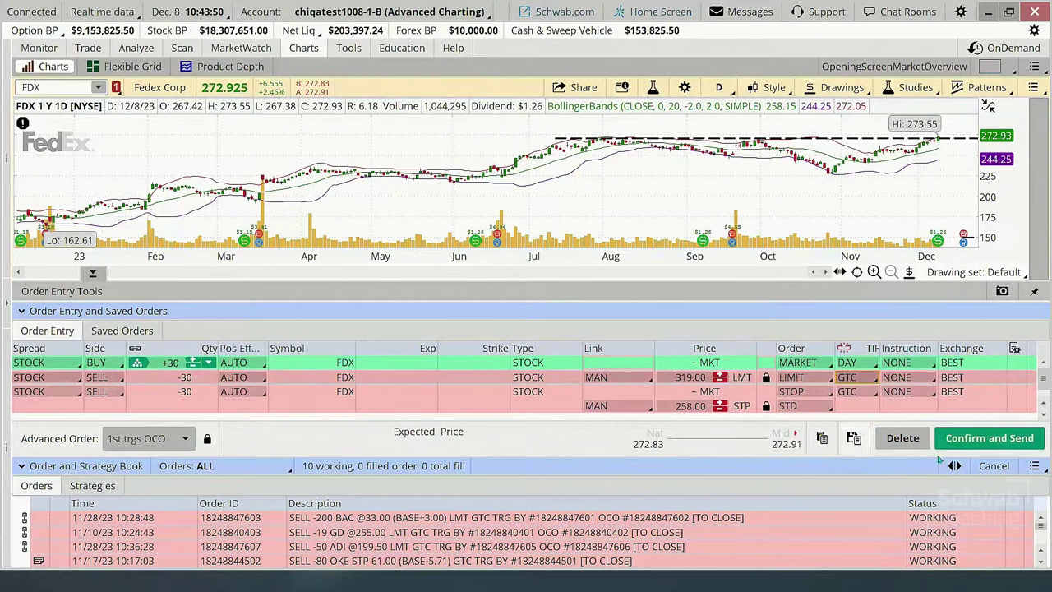
Review the three-leg FDX bracket order in the confirmation dialog and send it
click(994, 438)
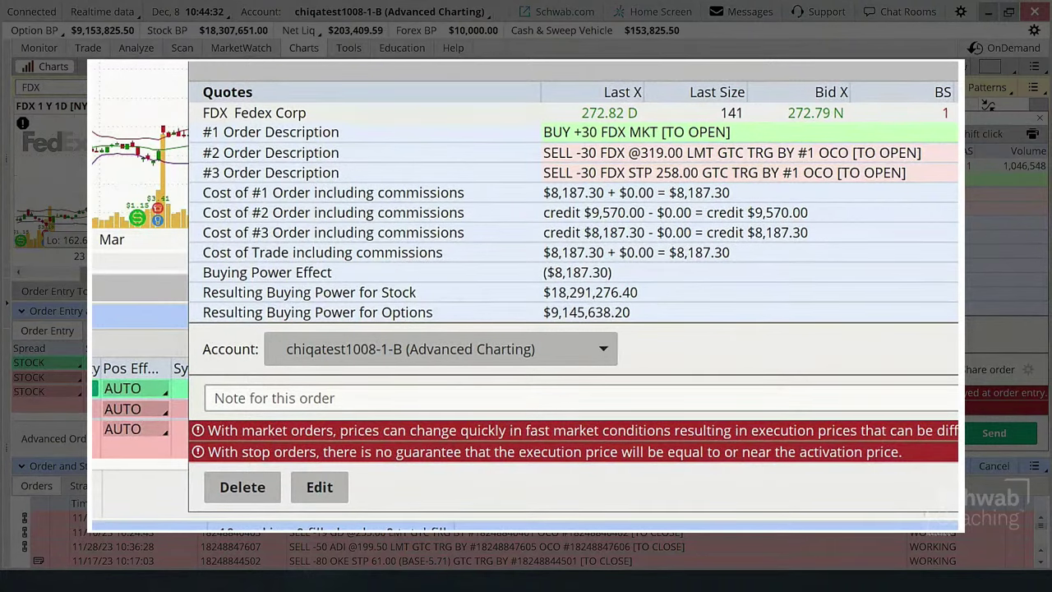
click(994, 433)
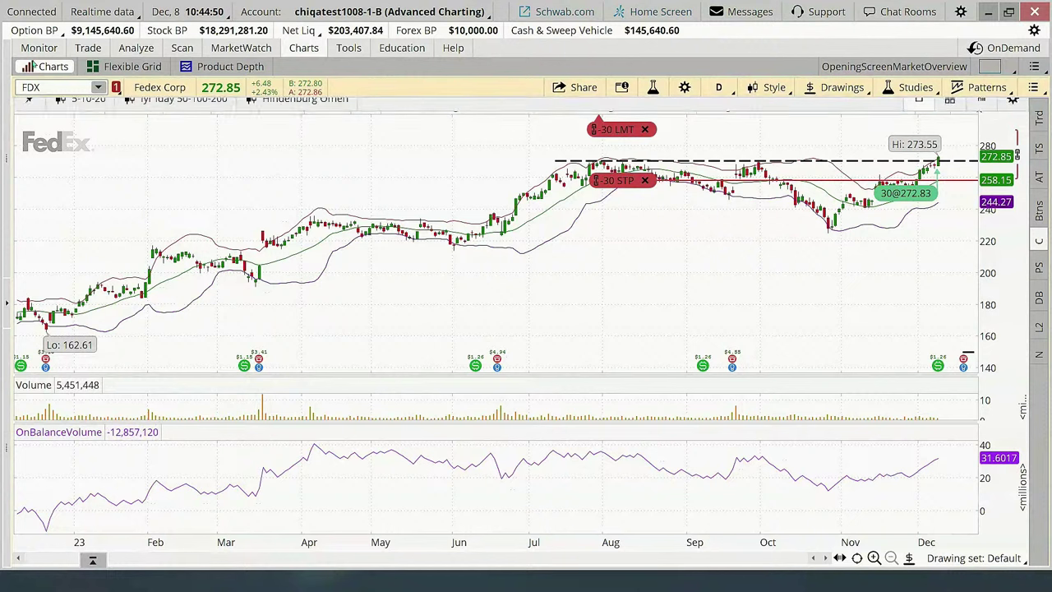
Load the WFC chart in place of FDX
click(47, 84)
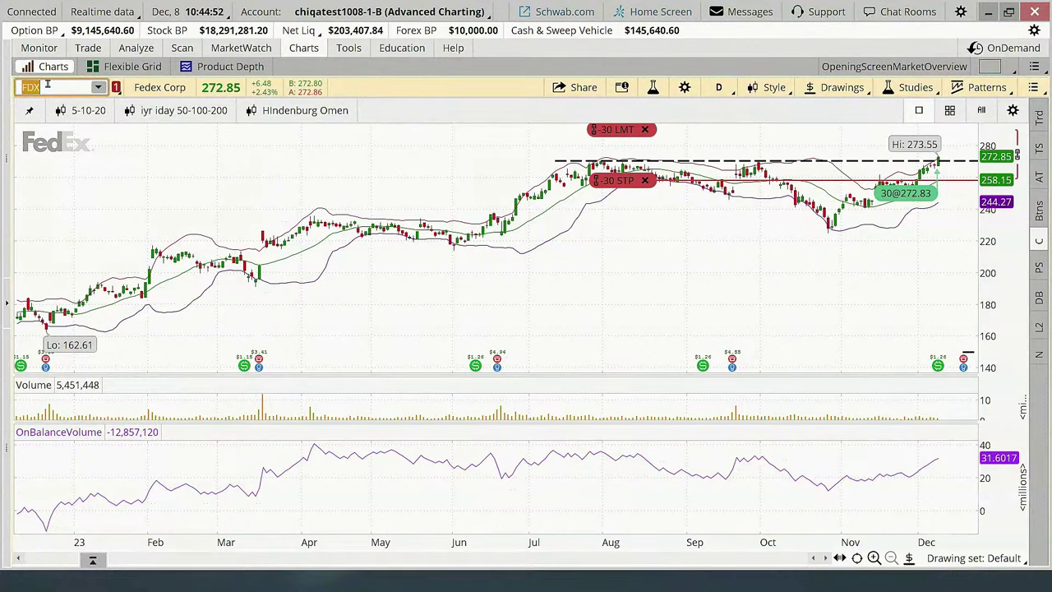
text(WFC)
key(Return)
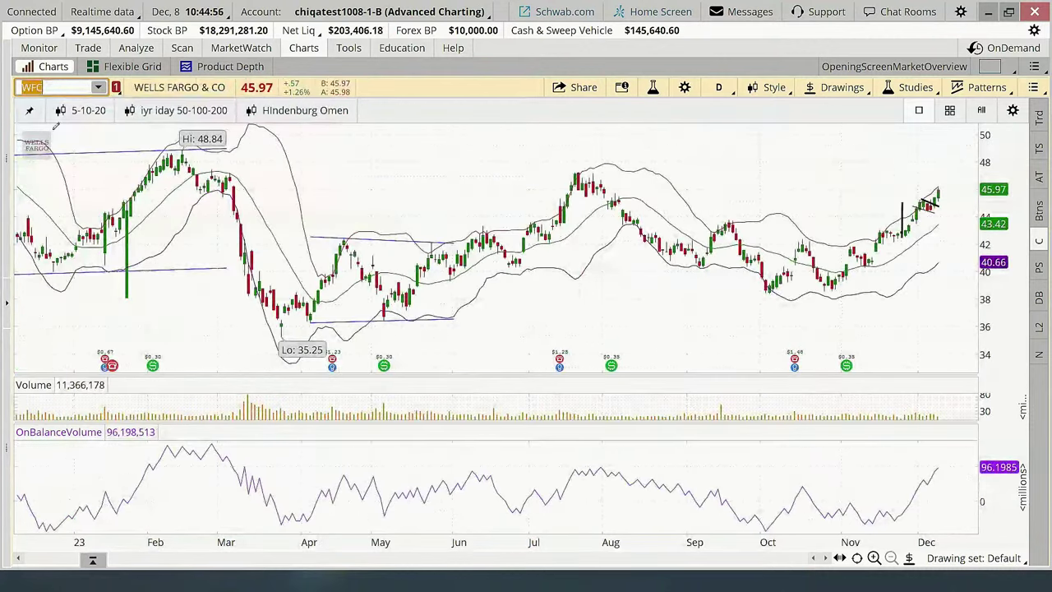